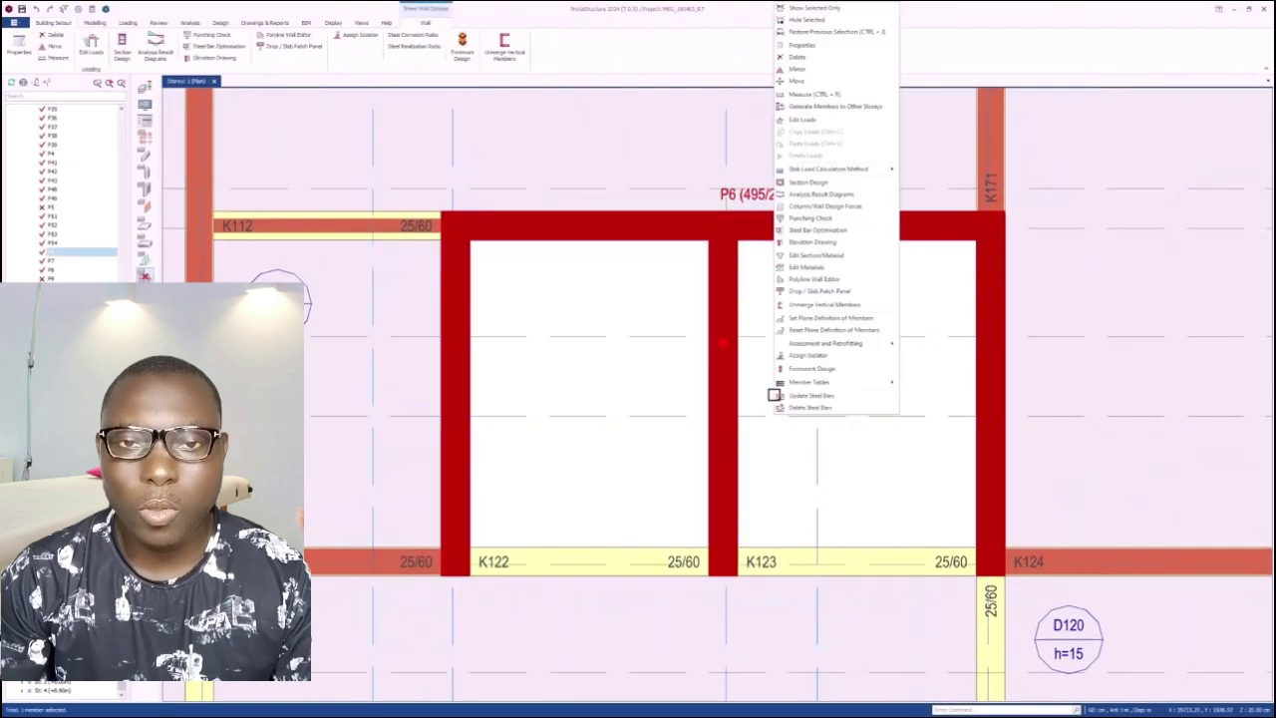
# Step: Reinforce the three-legged wall with automatic containment bars in the Polyline Wall Editor, including head zones
pyautogui.click(823, 279)
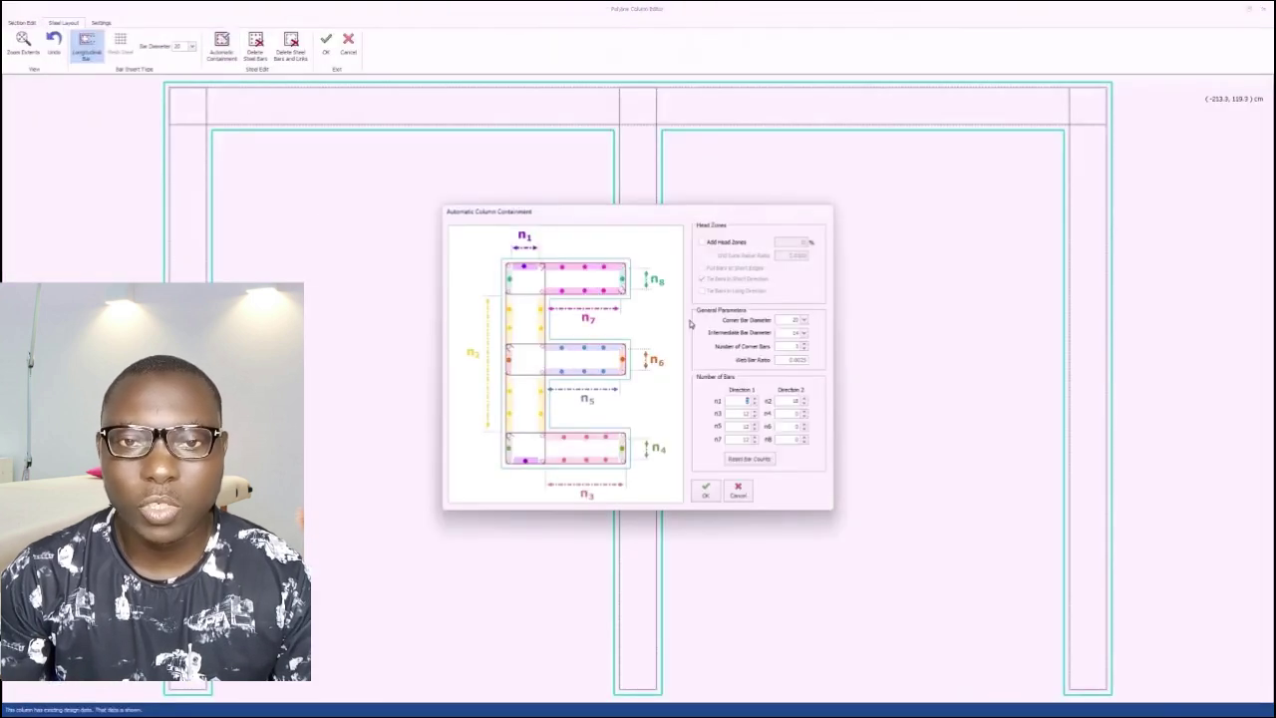
pyautogui.click(706, 488)
pyautogui.scroll(-3, 940, 373)
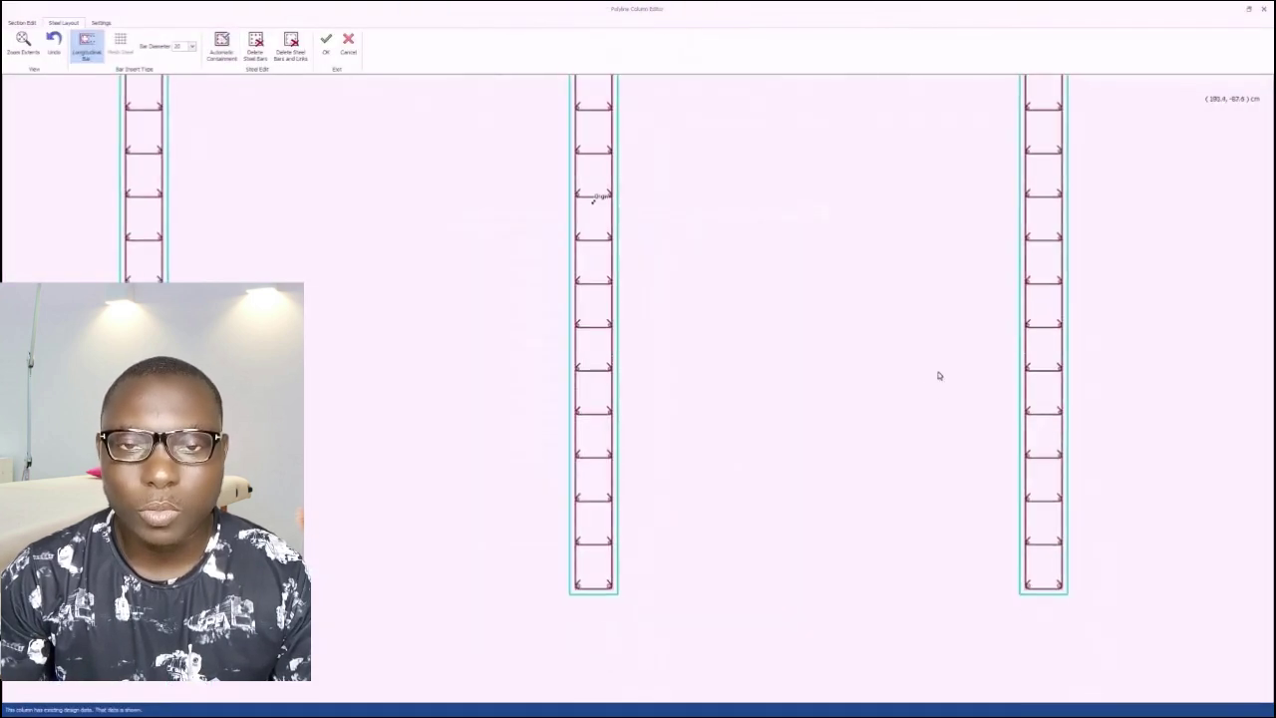
pyautogui.scroll(2, 908, 461)
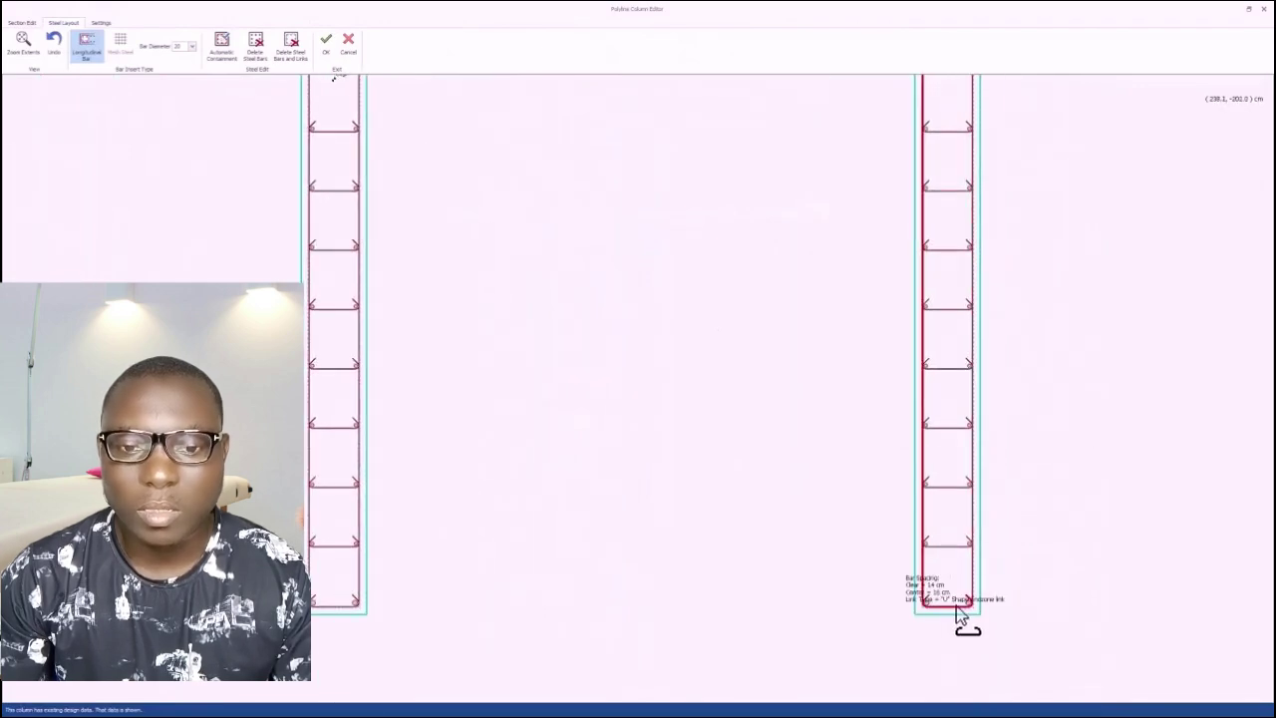
pyautogui.scroll(2, 969, 467)
pyautogui.scroll(-5, 658, 429)
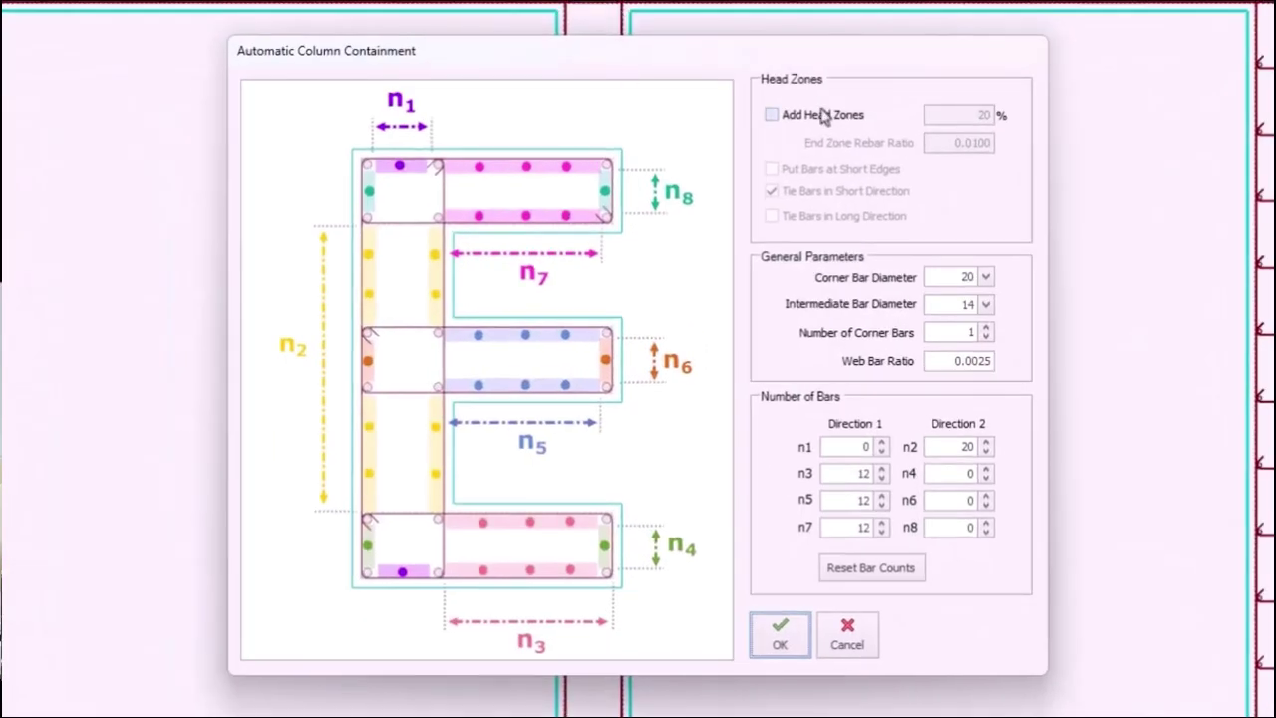
pyautogui.click(797, 115)
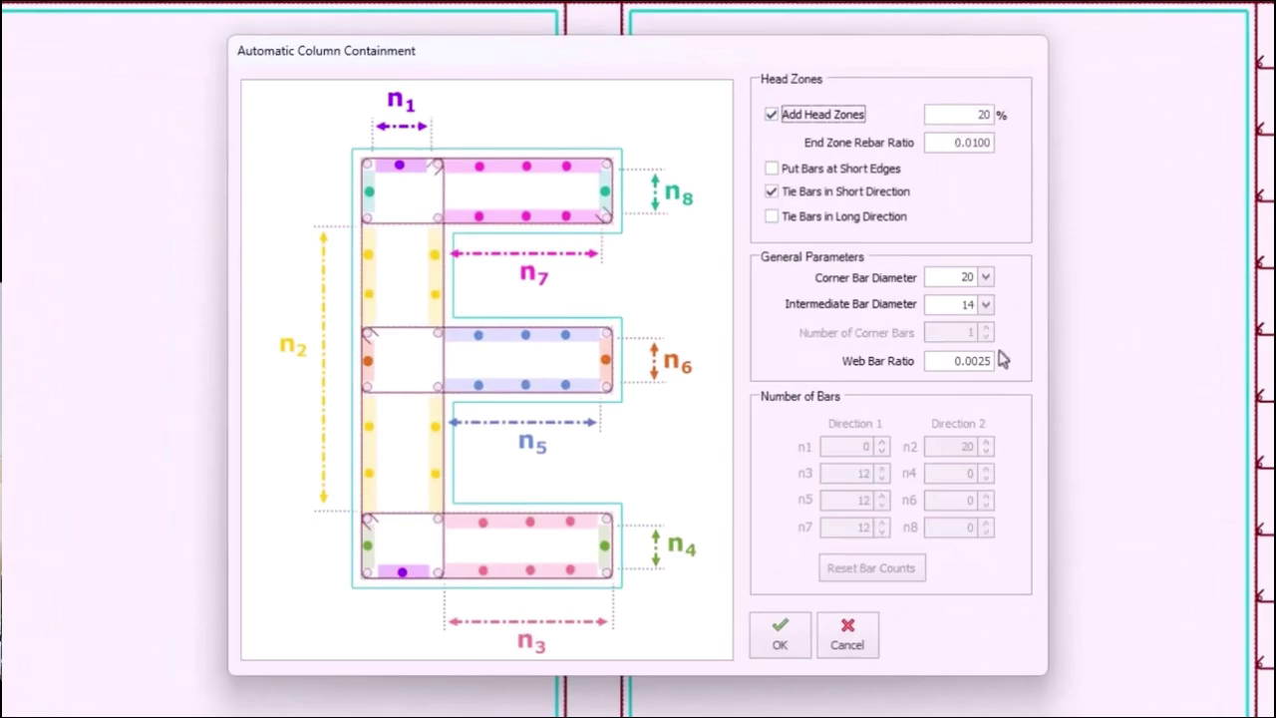
pyautogui.click(780, 644)
# Step: Set the editor's display settings to show links as sections instead of lines
pyautogui.click(101, 22)
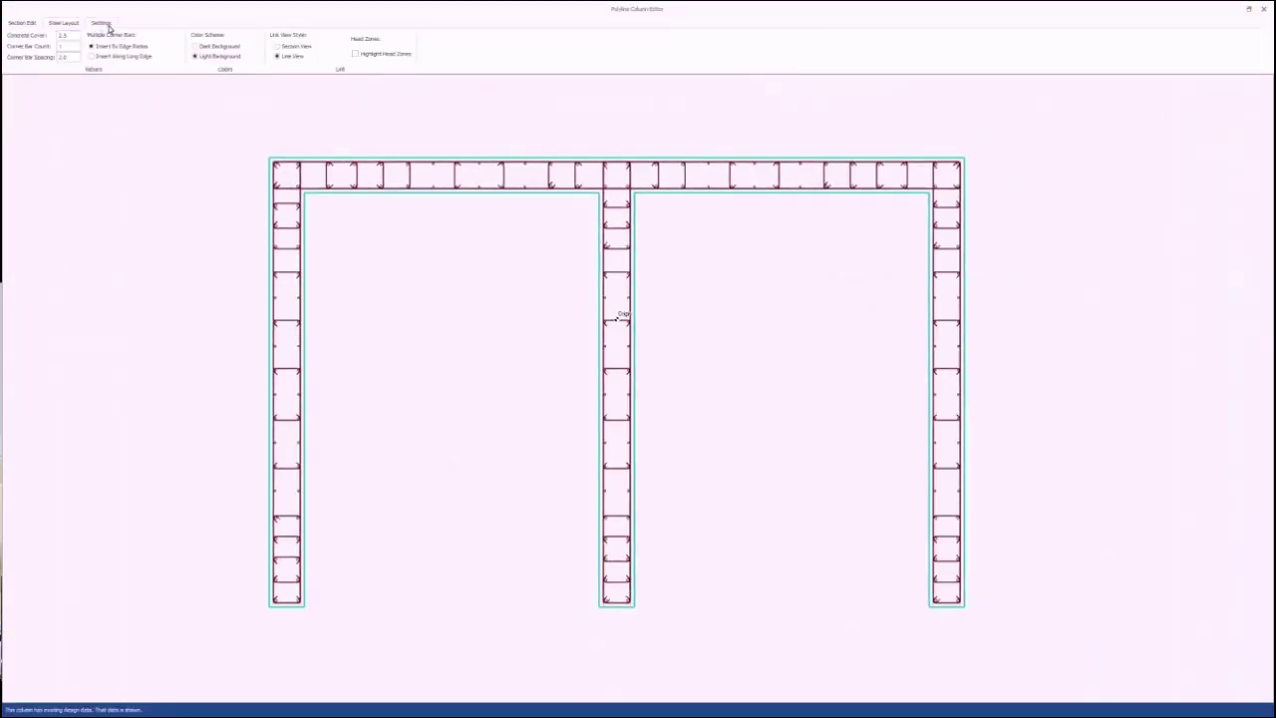
pyautogui.scroll(3, 847, 356)
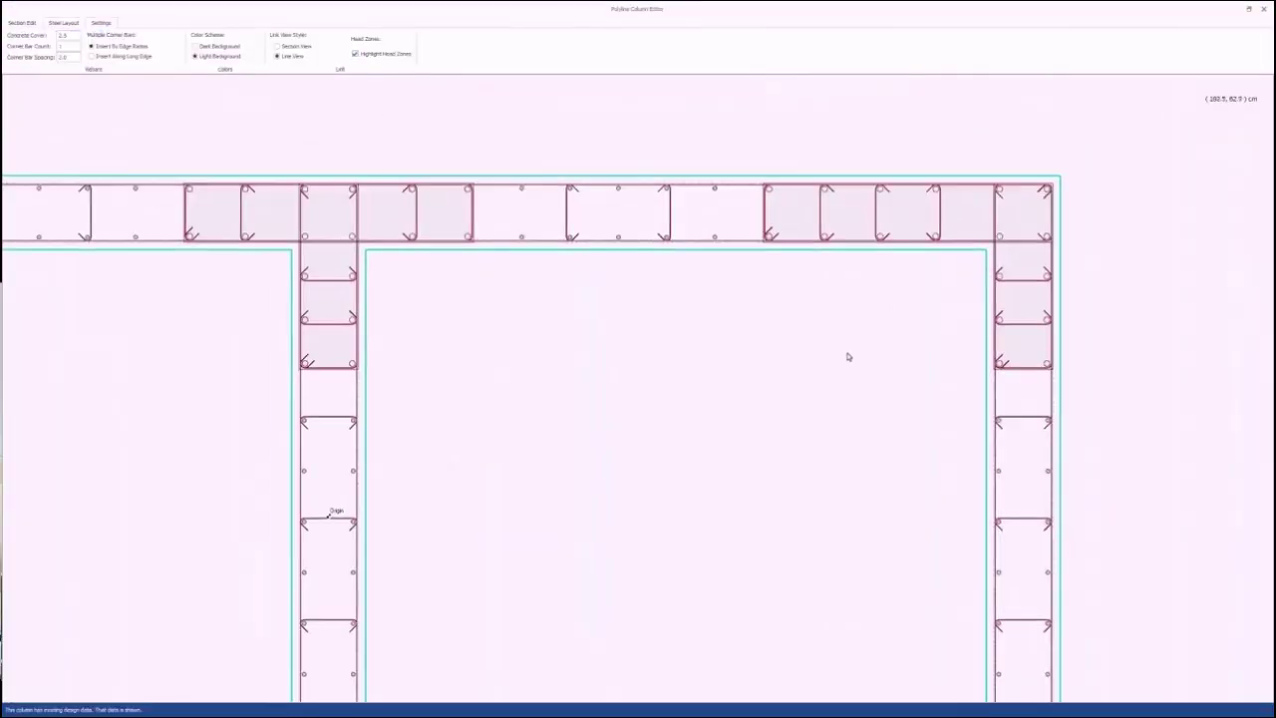
pyautogui.scroll(2, 847, 356)
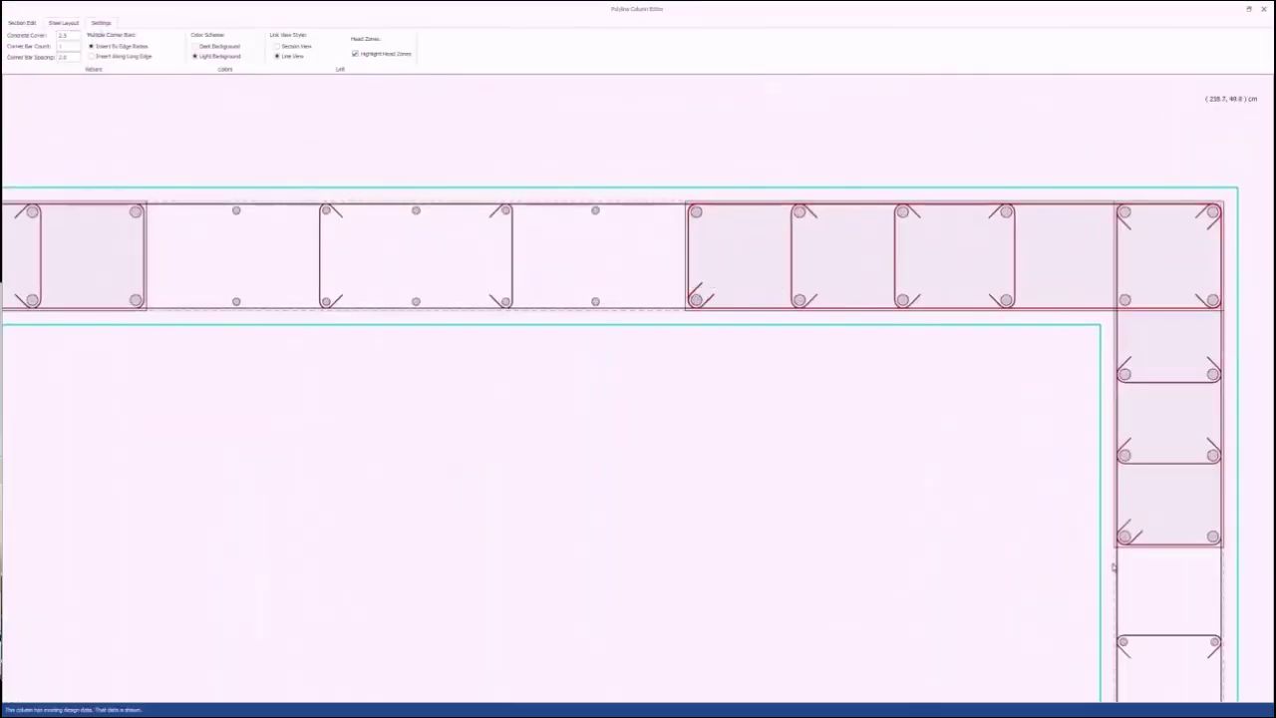
pyautogui.scroll(2, 798, 337)
pyautogui.scroll(-2, 564, 408)
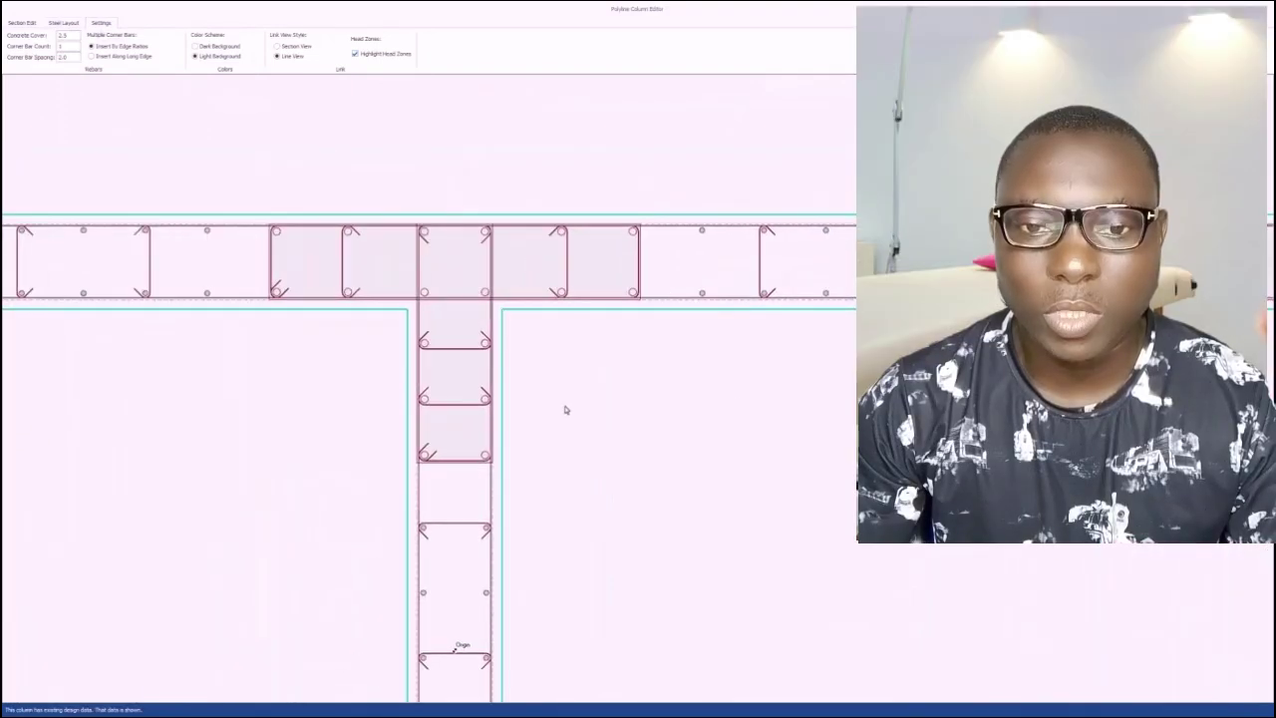
pyautogui.click(276, 46)
pyautogui.scroll(2, 826, 239)
pyautogui.scroll(-5, 825, 239)
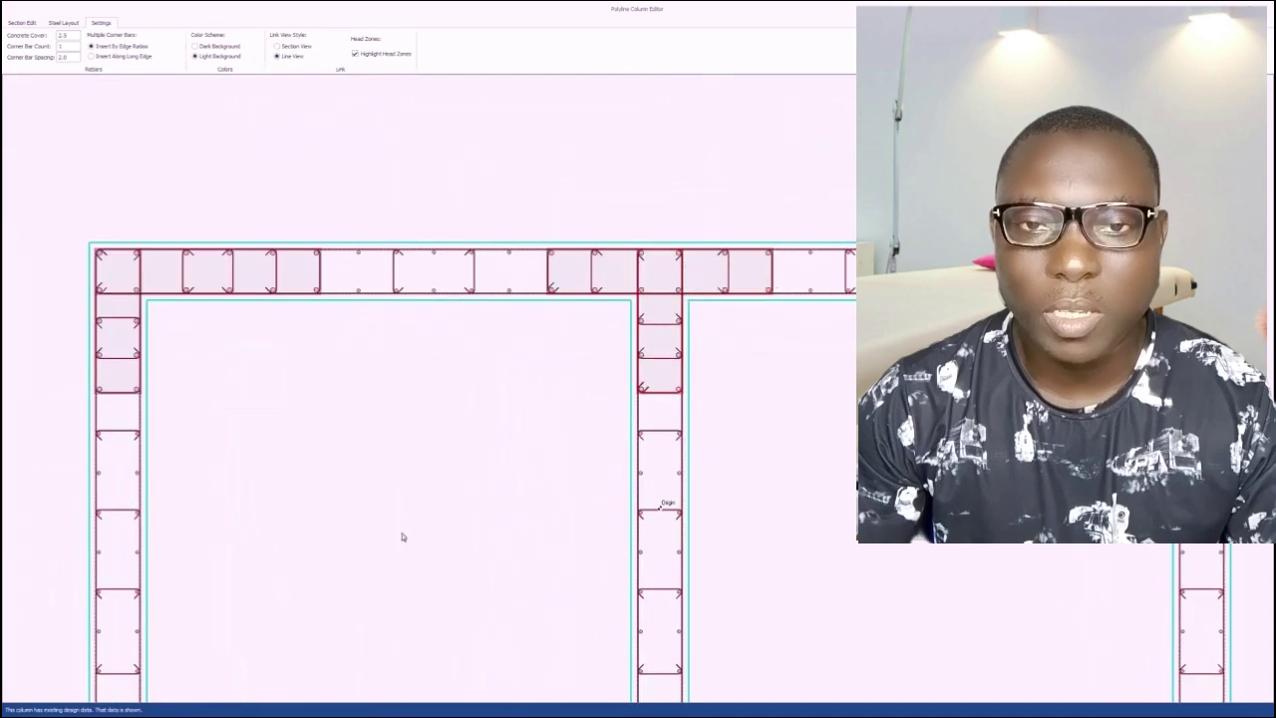
pyautogui.scroll(-2, 598, 518)
pyautogui.click(66, 23)
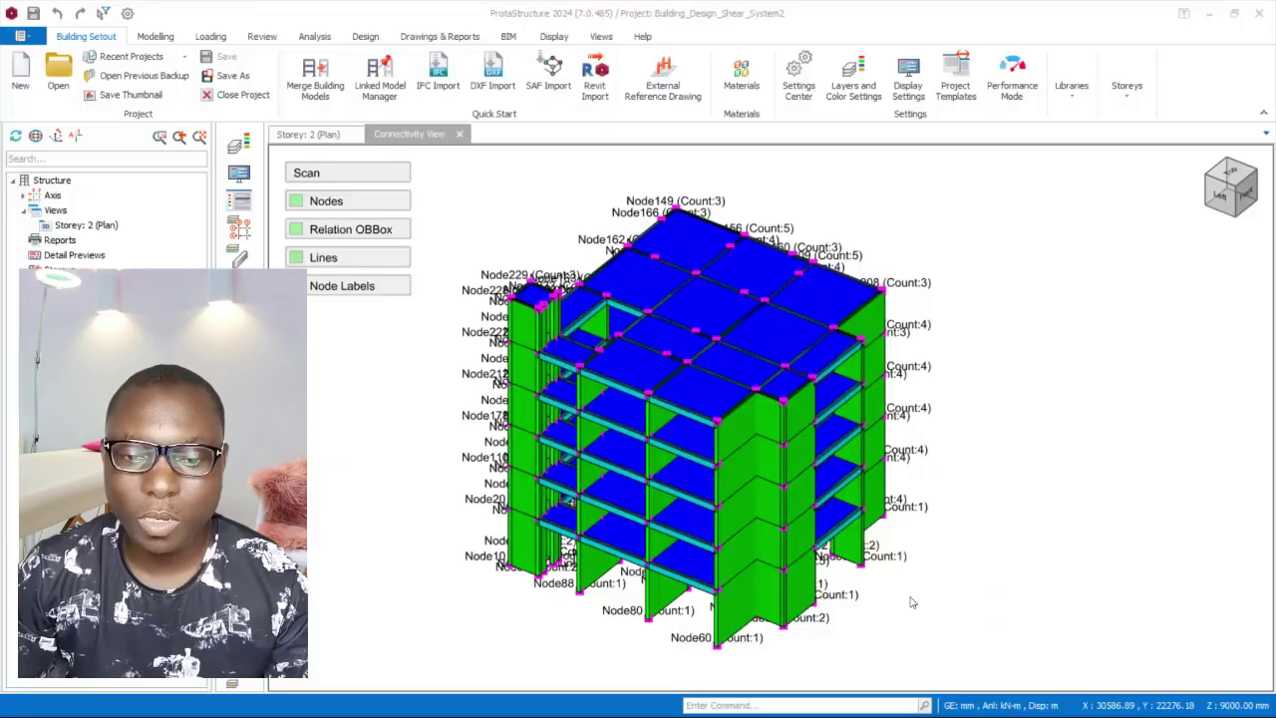
pyautogui.scroll(3, 770, 596)
pyautogui.scroll(-3, 762, 525)
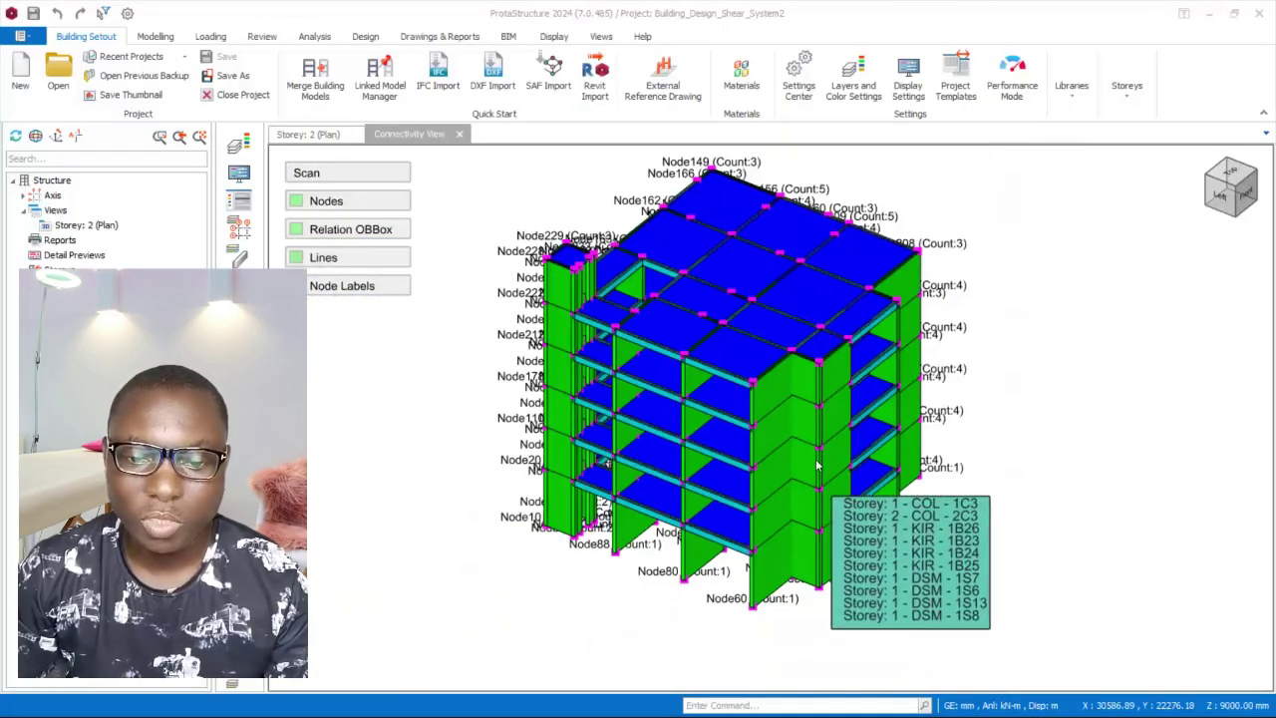
pyautogui.scroll(3, 815, 440)
pyautogui.scroll(-3, 882, 513)
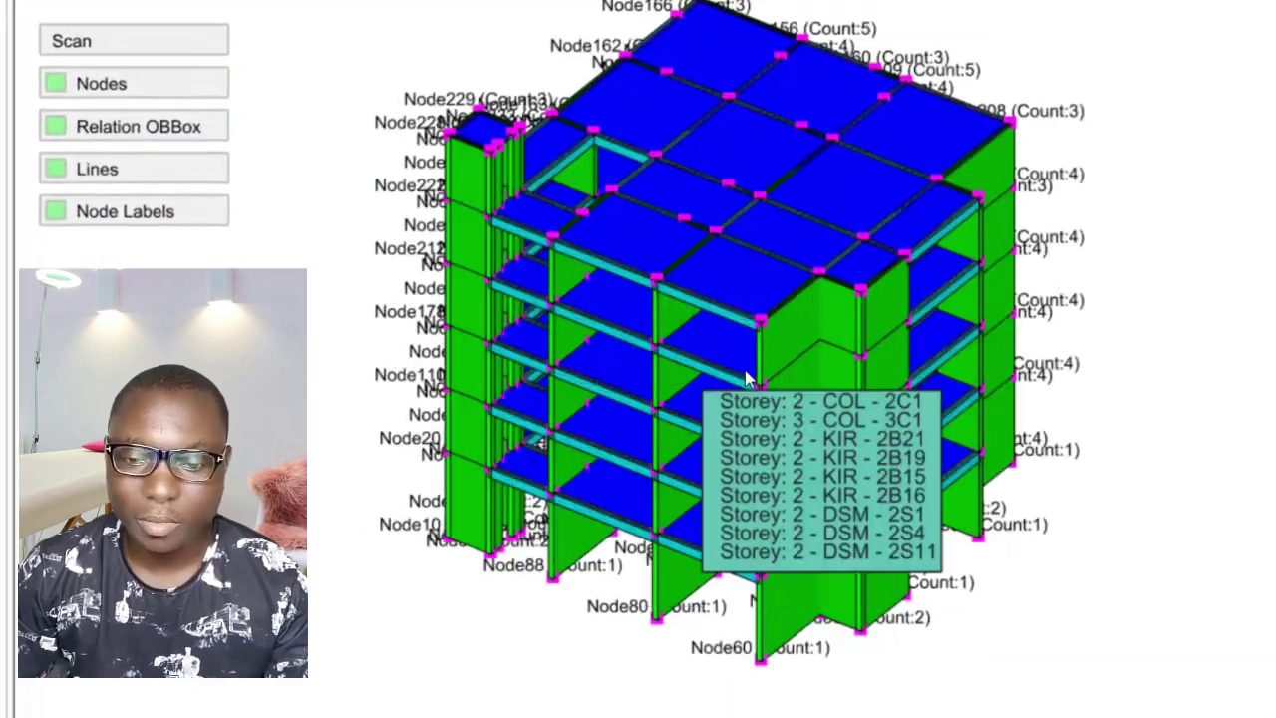
pyautogui.scroll(3, 798, 365)
pyautogui.scroll(3, 841, 316)
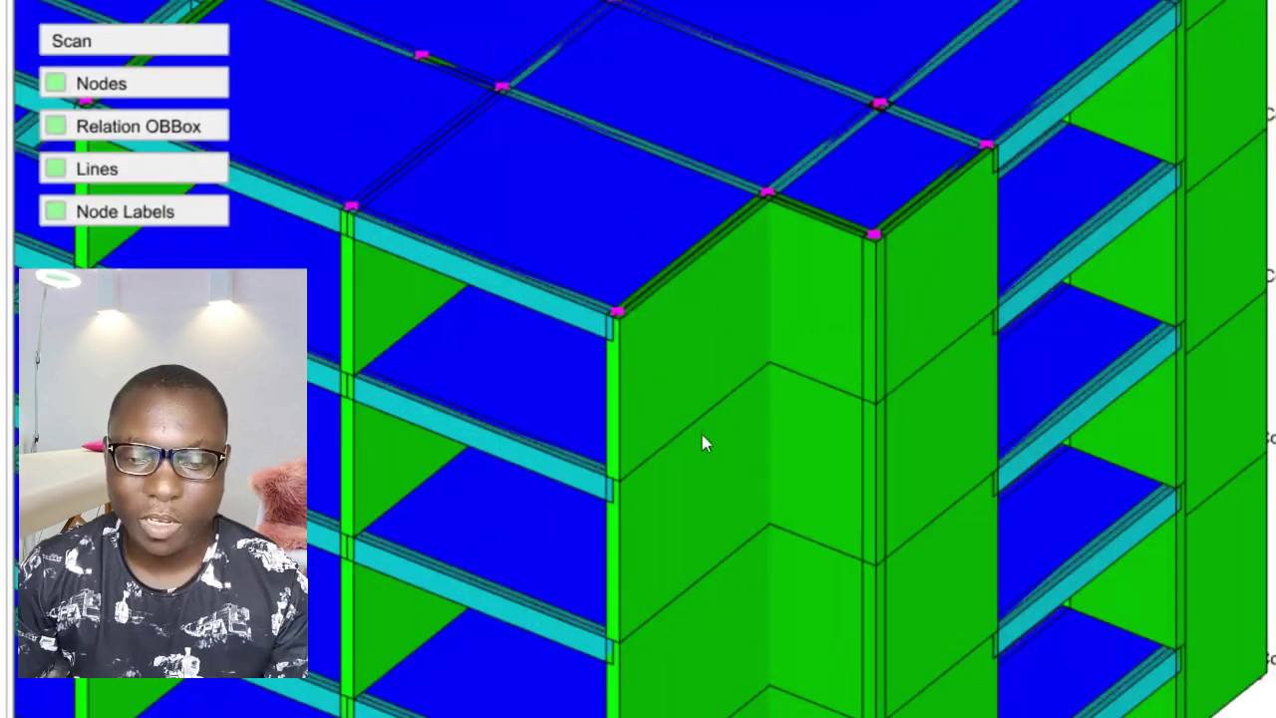
pyautogui.scroll(-3, 724, 449)
pyautogui.scroll(3, 732, 490)
pyautogui.scroll(-3, 792, 478)
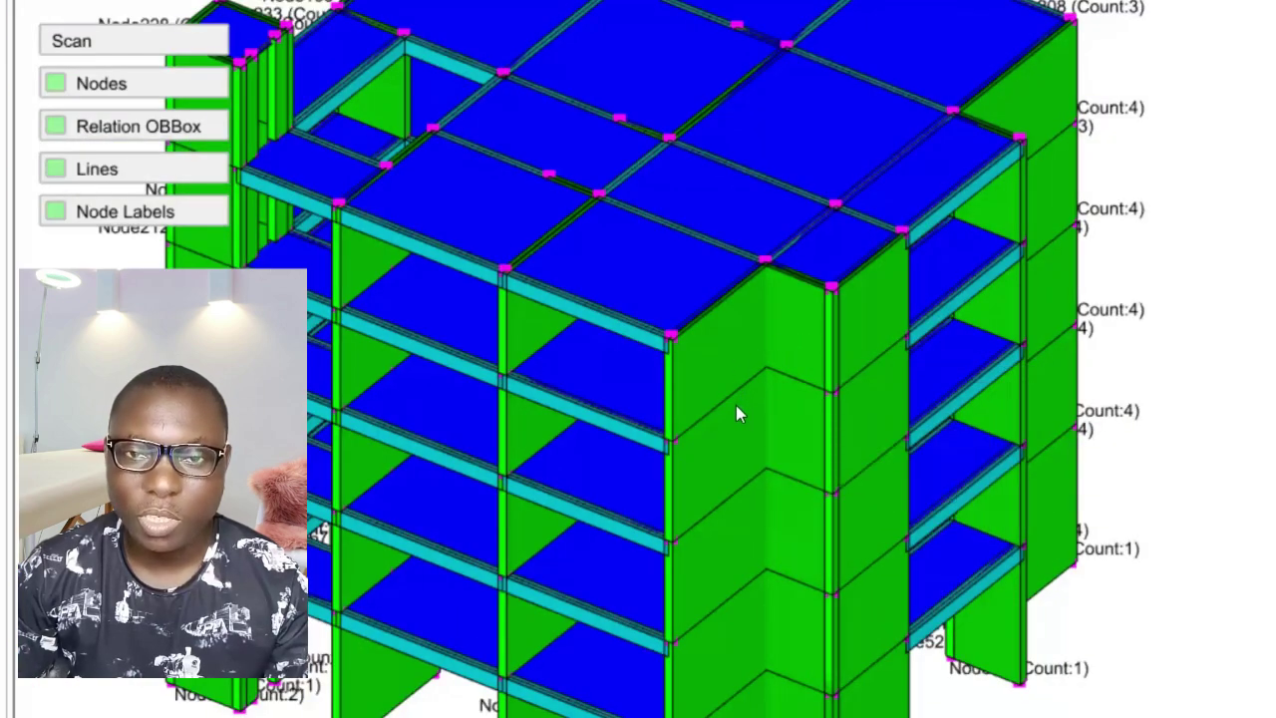
pyautogui.scroll(3, 733, 414)
pyautogui.scroll(-3, 733, 404)
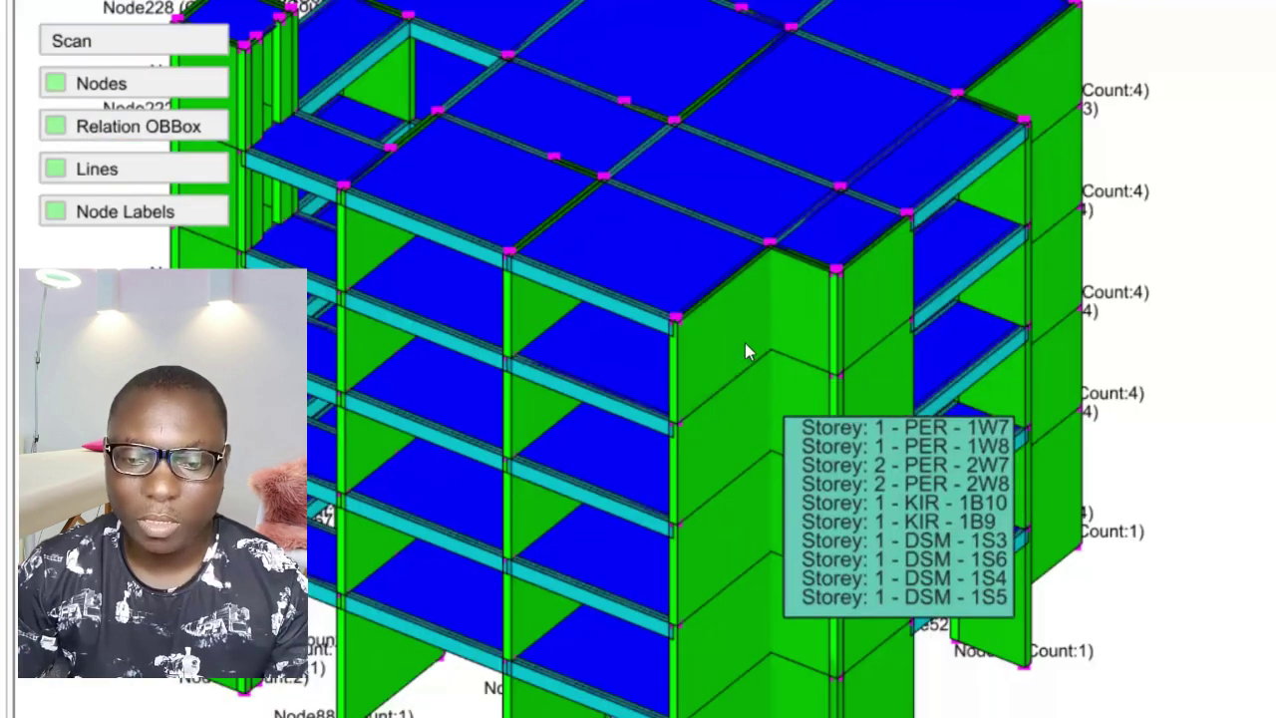
pyautogui.scroll(3, 745, 347)
pyautogui.scroll(3, 758, 384)
pyautogui.scroll(-3, 747, 354)
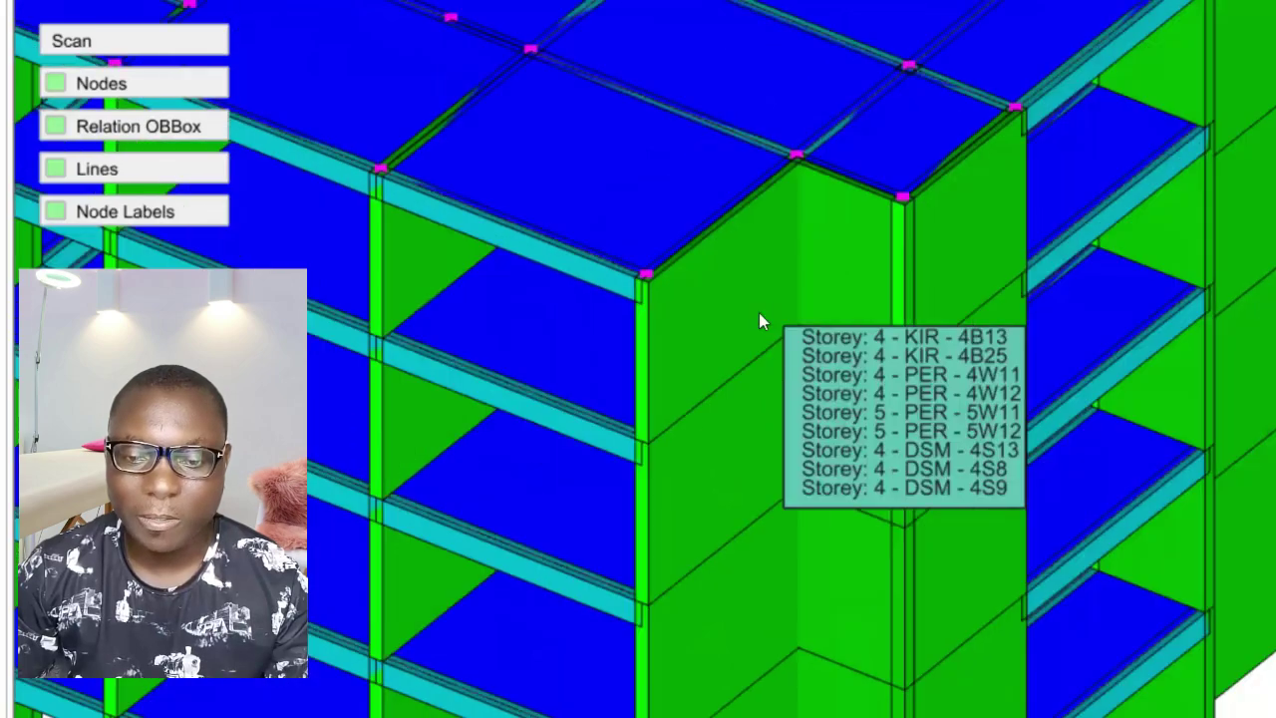
pyautogui.click(751, 327)
pyautogui.scroll(3, 745, 311)
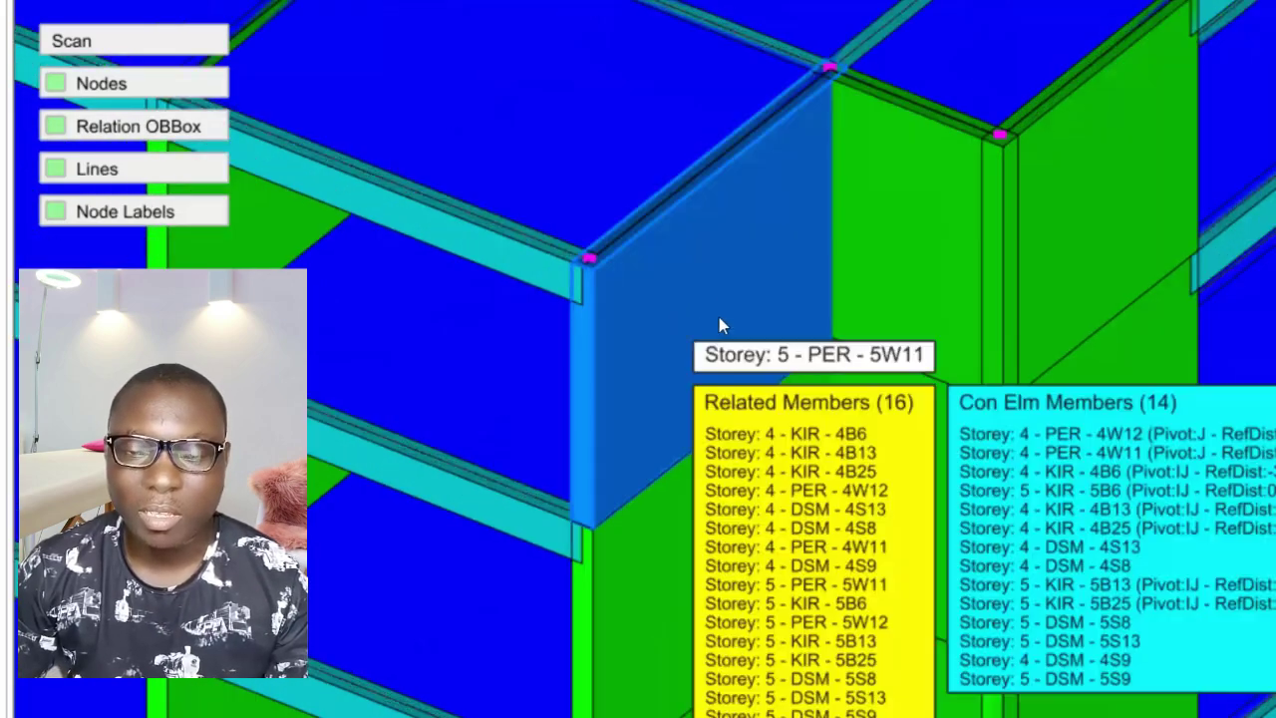
pyautogui.scroll(-5, 760, 314)
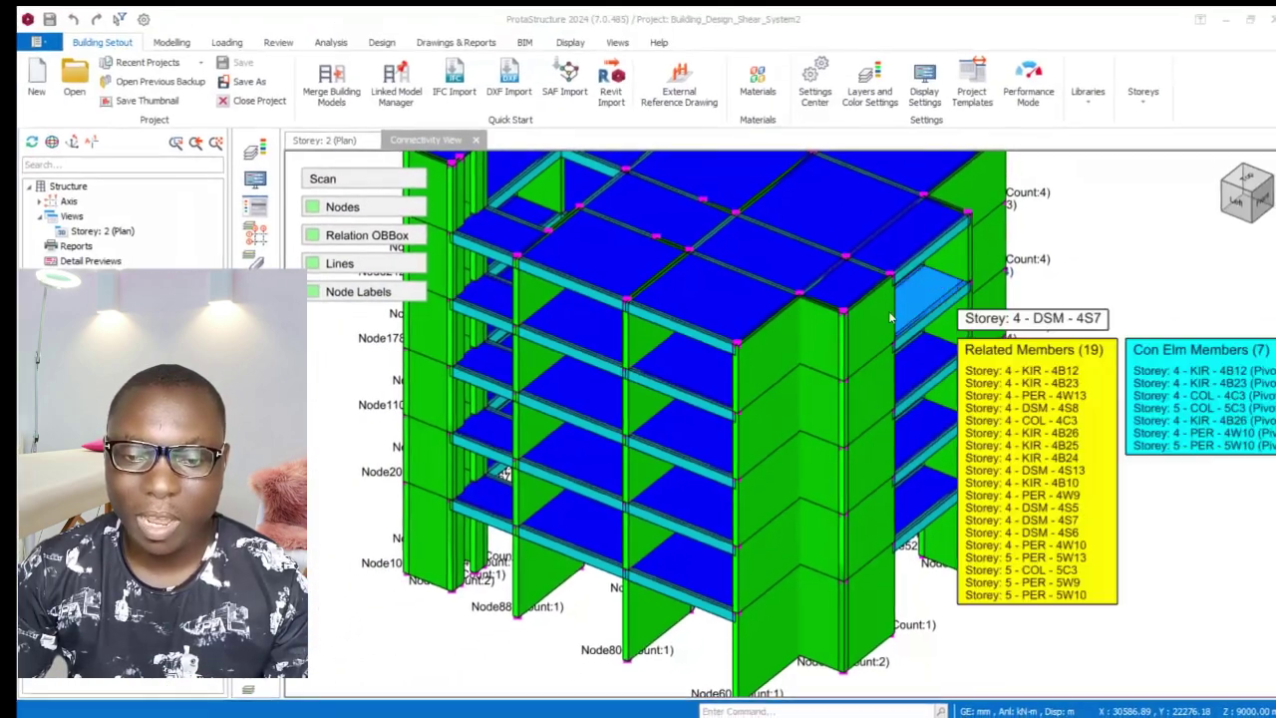
pyautogui.scroll(3, 759, 312)
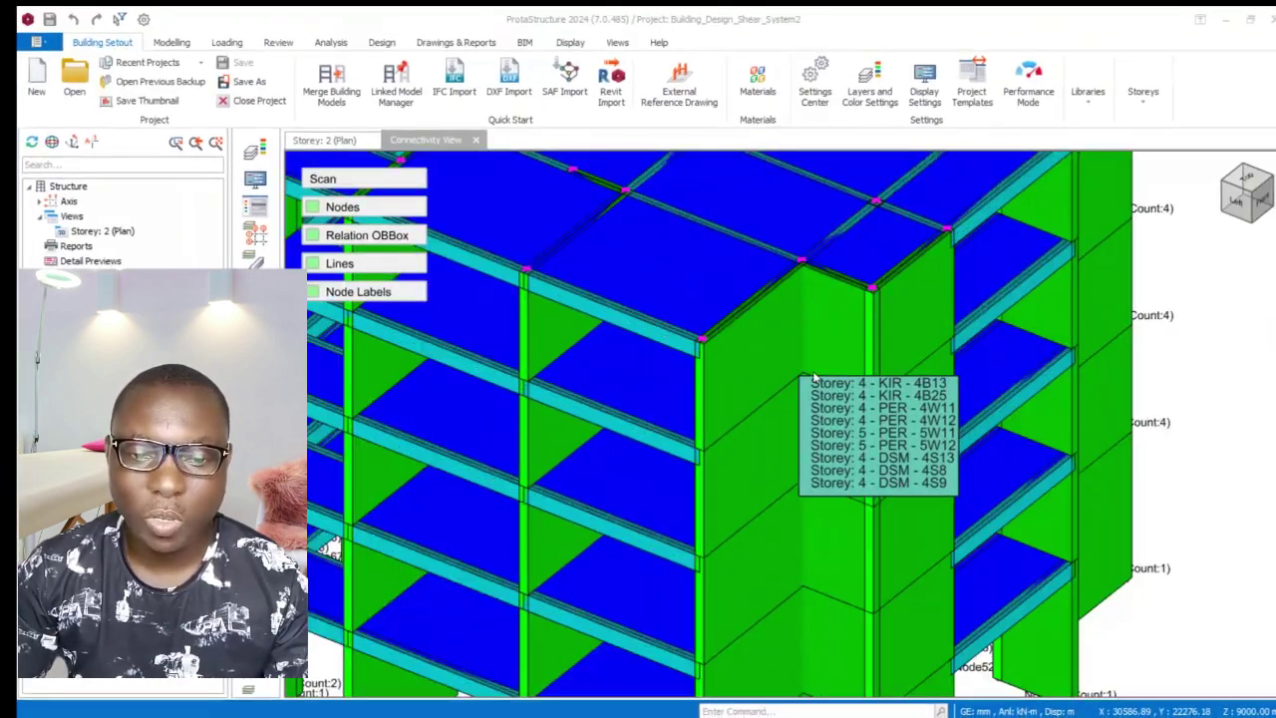
pyautogui.scroll(-3, 752, 396)
pyautogui.scroll(5, 752, 396)
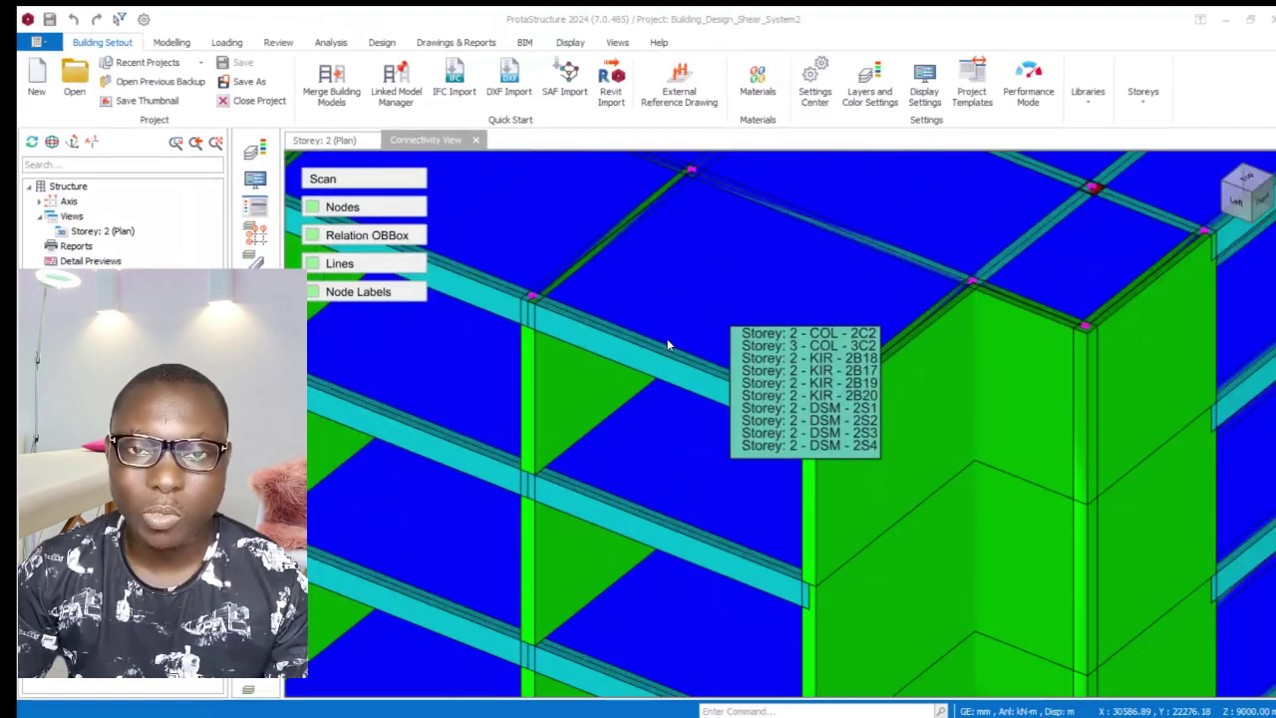
pyautogui.scroll(-2, 751, 430)
pyautogui.scroll(6, 809, 436)
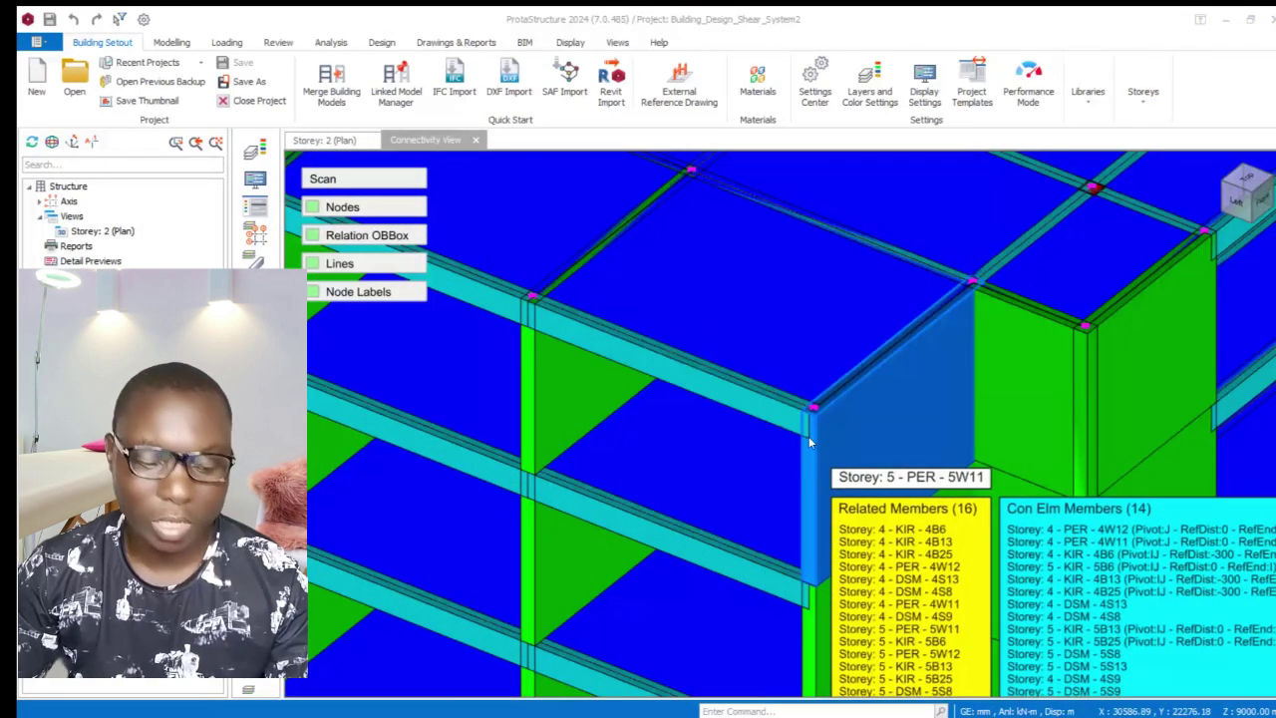
pyautogui.scroll(-5, 783, 392)
pyautogui.scroll(1, 763, 433)
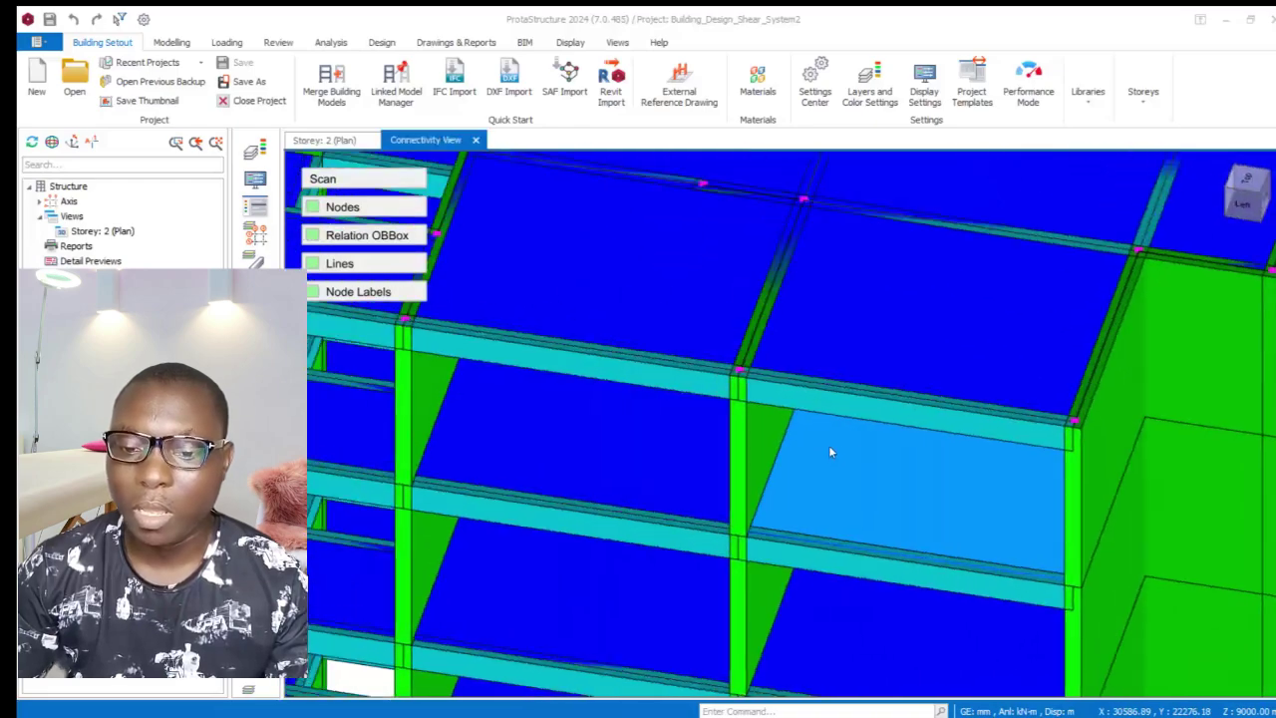
pyautogui.scroll(-5, 898, 404)
pyautogui.scroll(5, 877, 389)
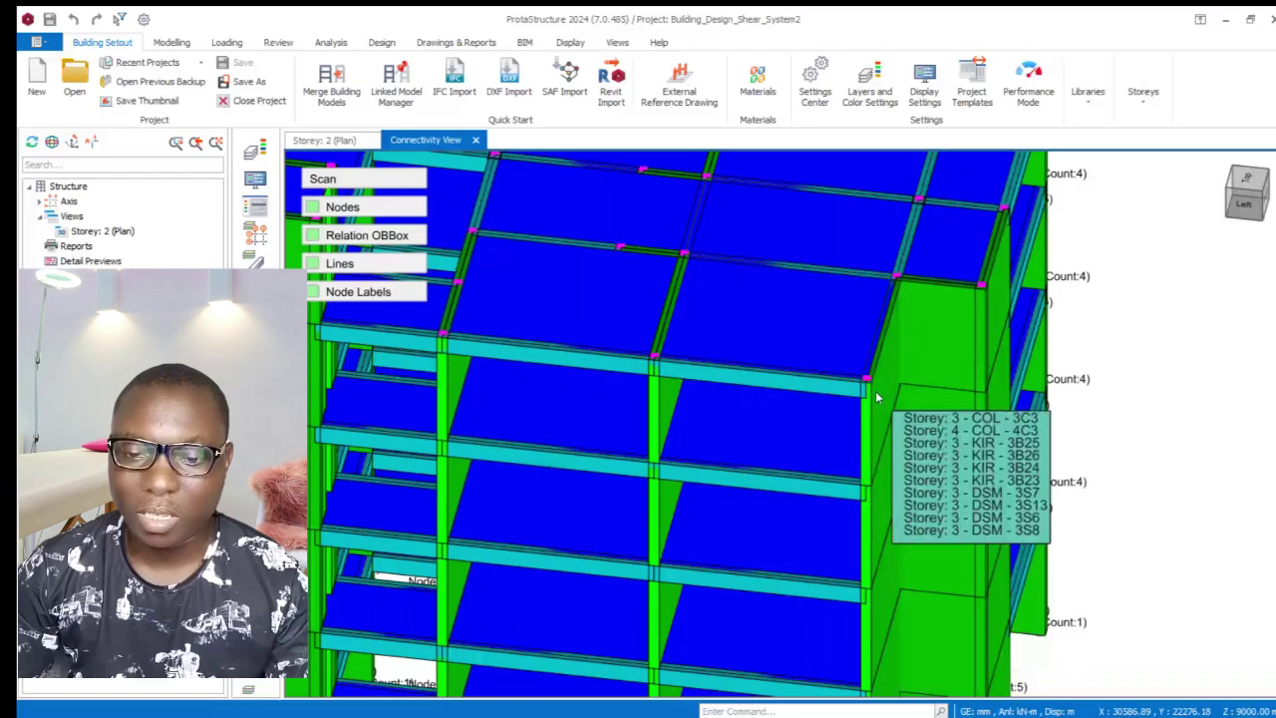
pyautogui.scroll(3, 874, 419)
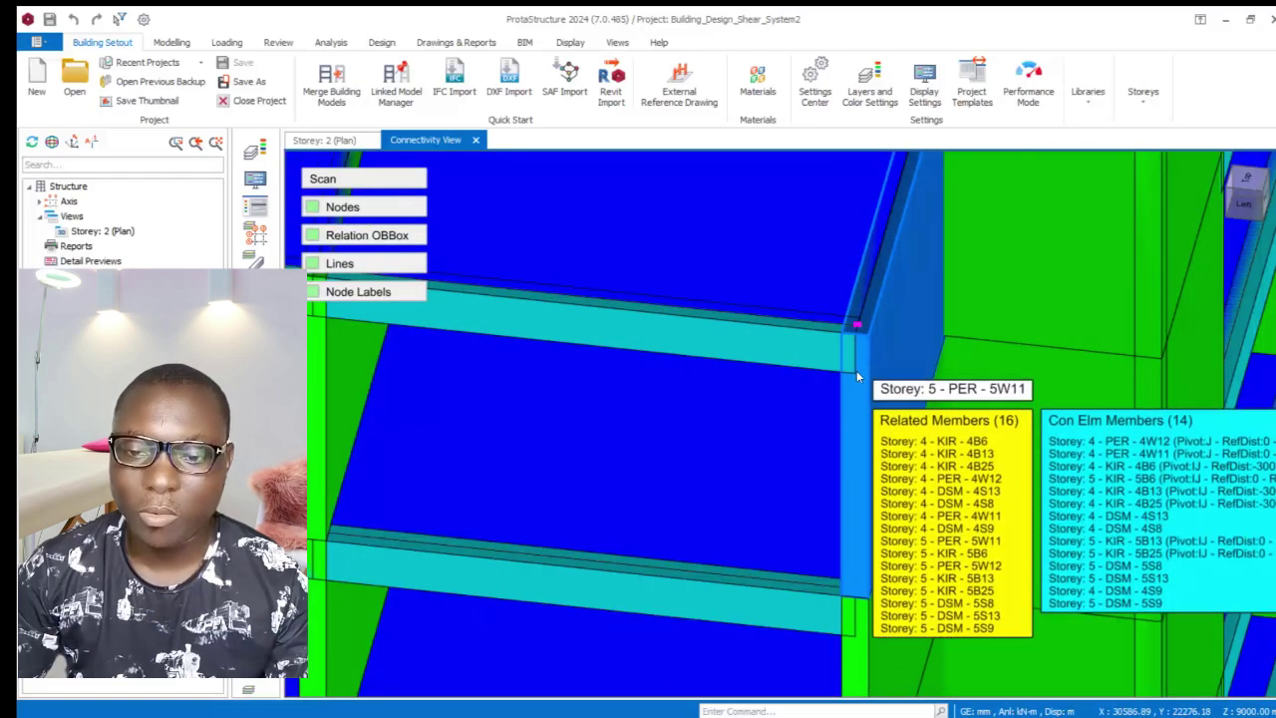
pyautogui.scroll(-5, 857, 344)
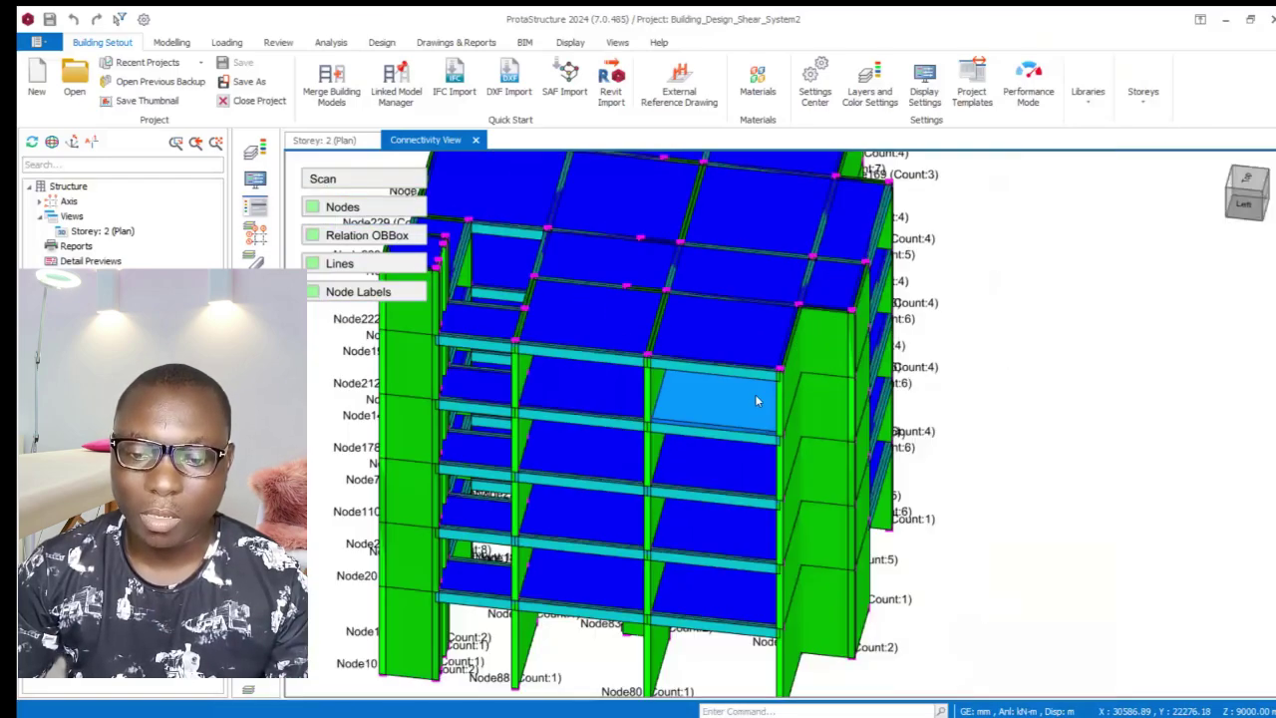
pyautogui.scroll(3, 800, 356)
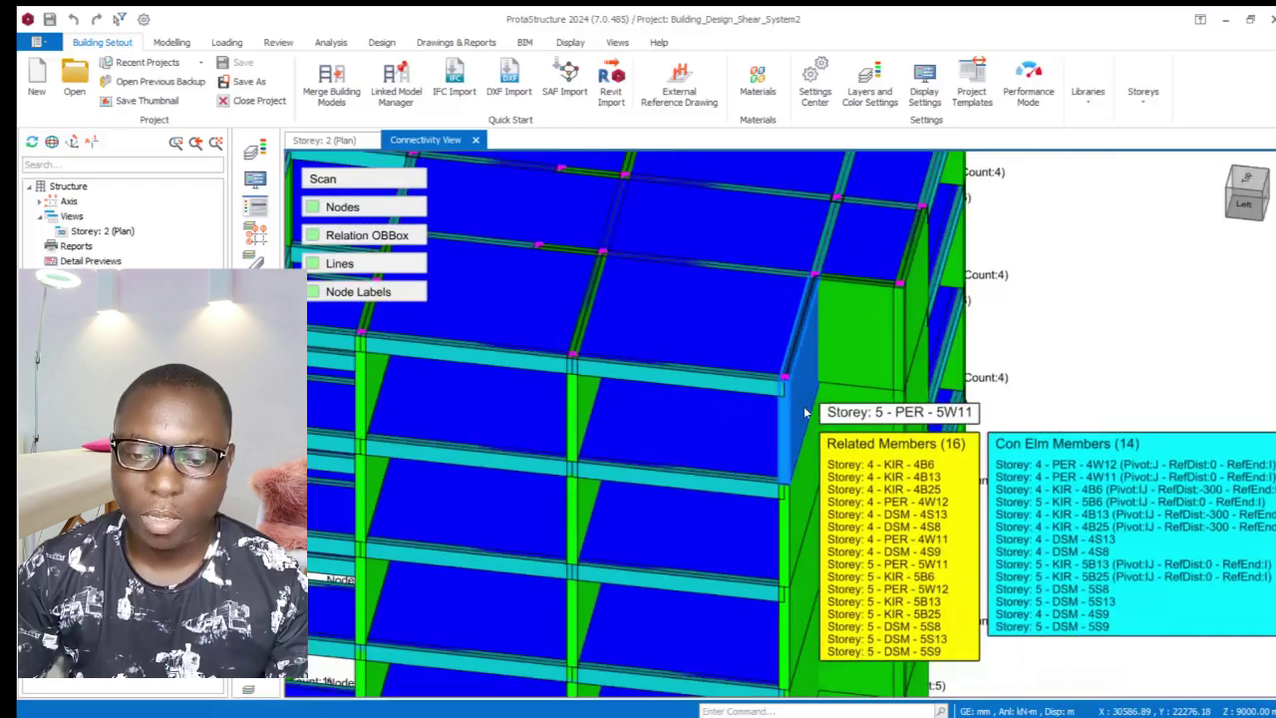
pyautogui.scroll(-2, 788, 393)
pyautogui.scroll(4, 788, 399)
pyautogui.scroll(-5, 787, 399)
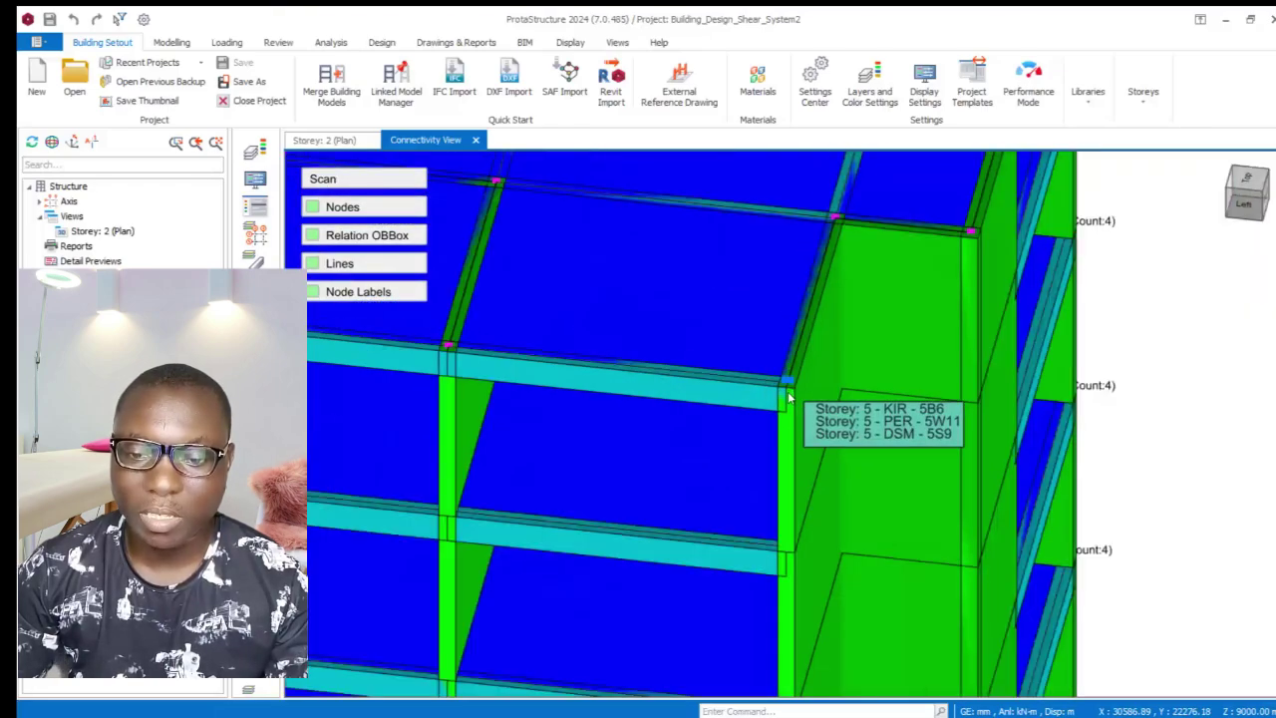
pyautogui.scroll(3, 787, 395)
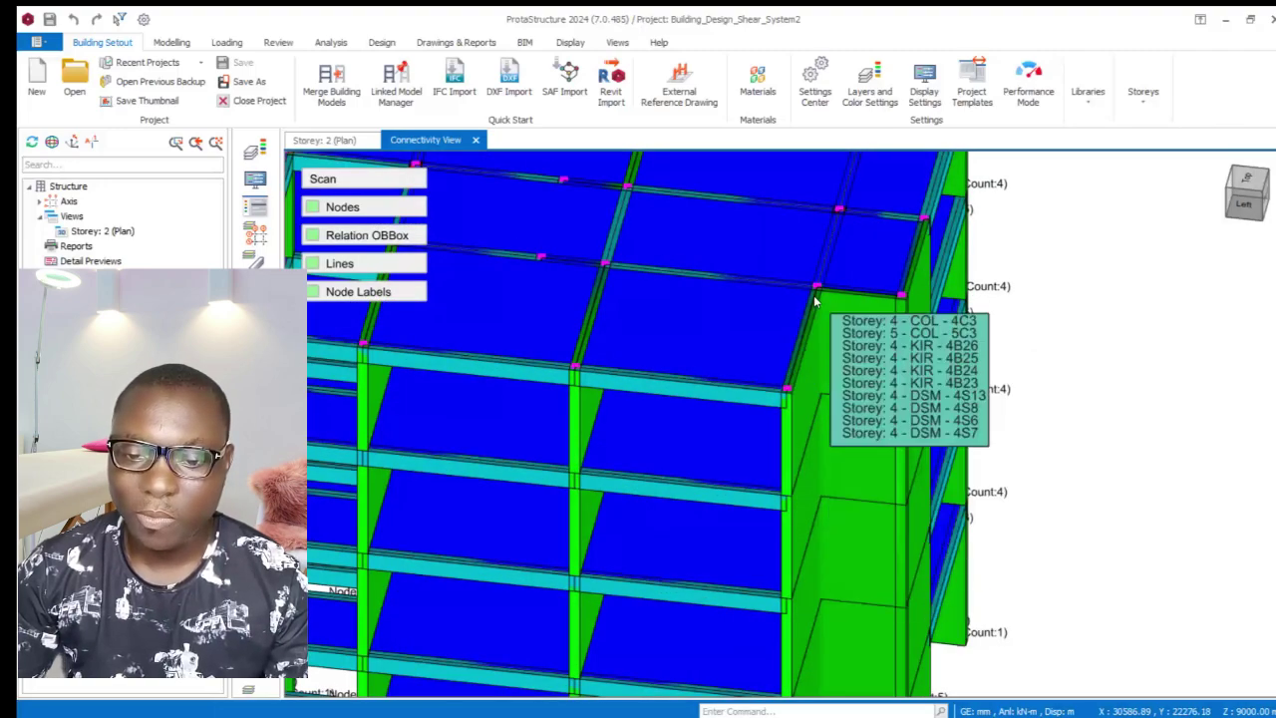
pyautogui.scroll(2, 791, 403)
pyautogui.scroll(1, 793, 408)
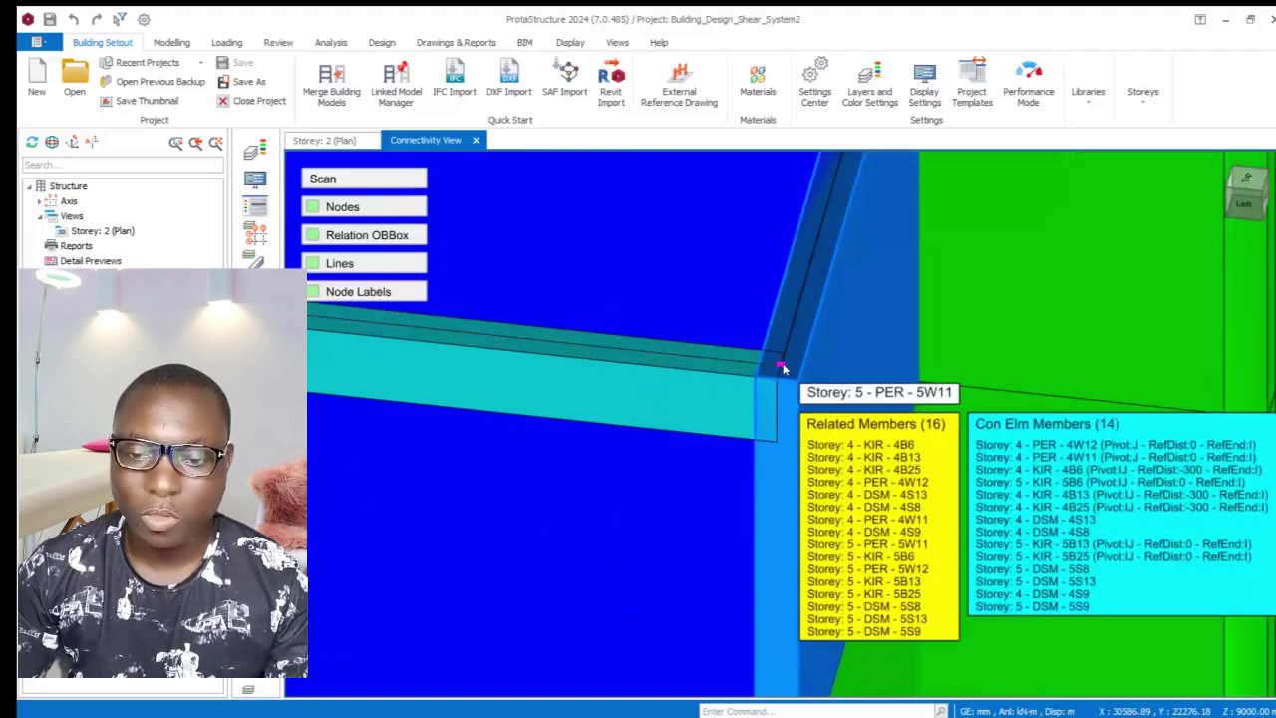
pyautogui.scroll(-3, 795, 406)
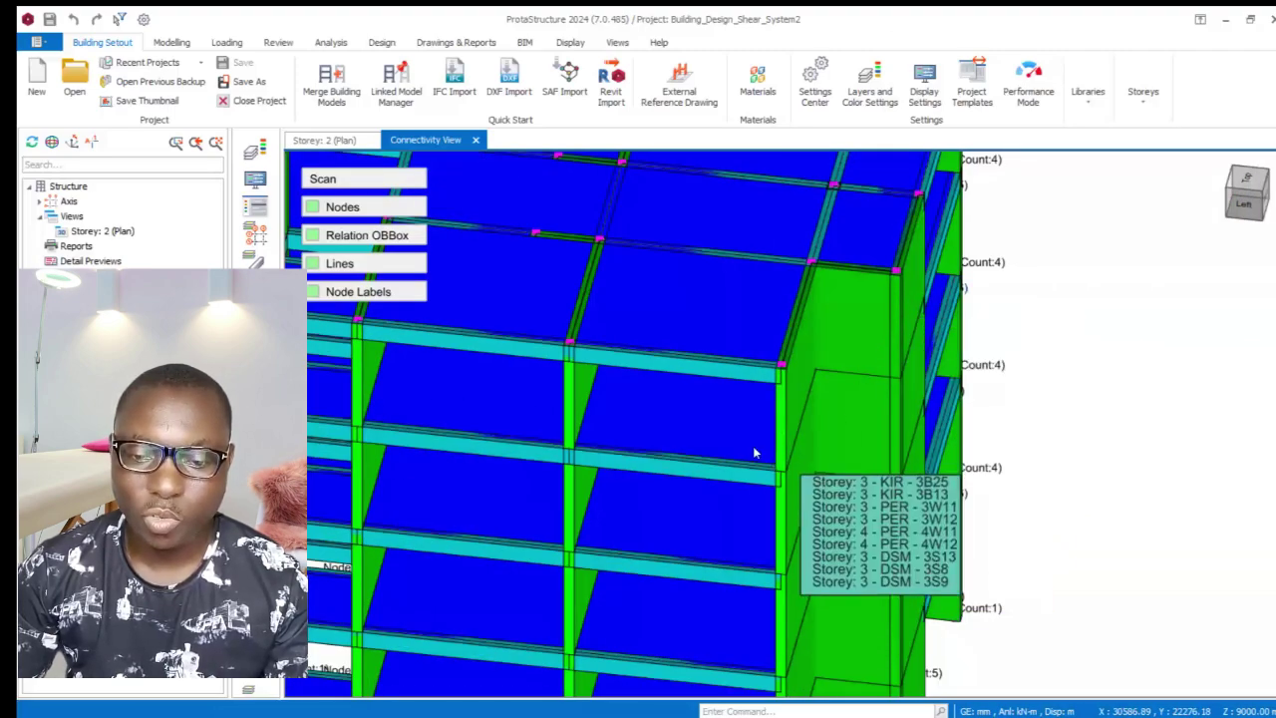
pyautogui.scroll(2, 776, 354)
pyautogui.scroll(-2, 574, 359)
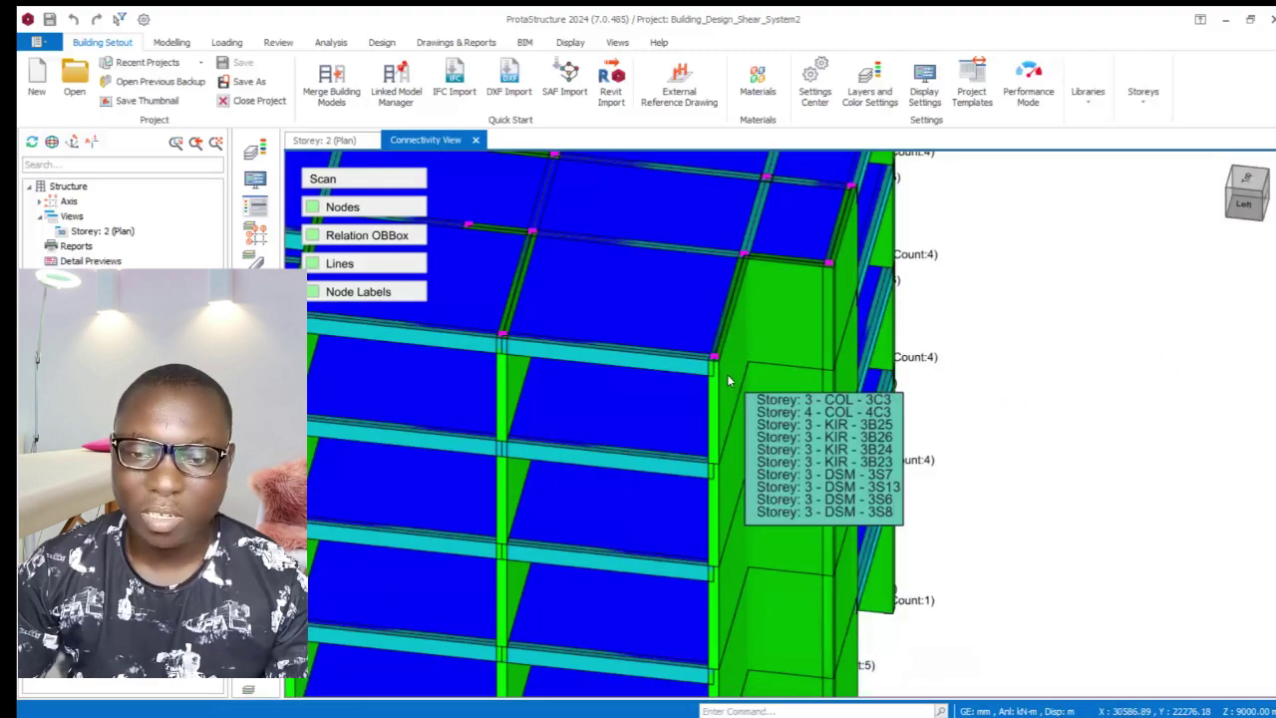
pyautogui.scroll(1, 730, 379)
pyautogui.scroll(-3, 806, 356)
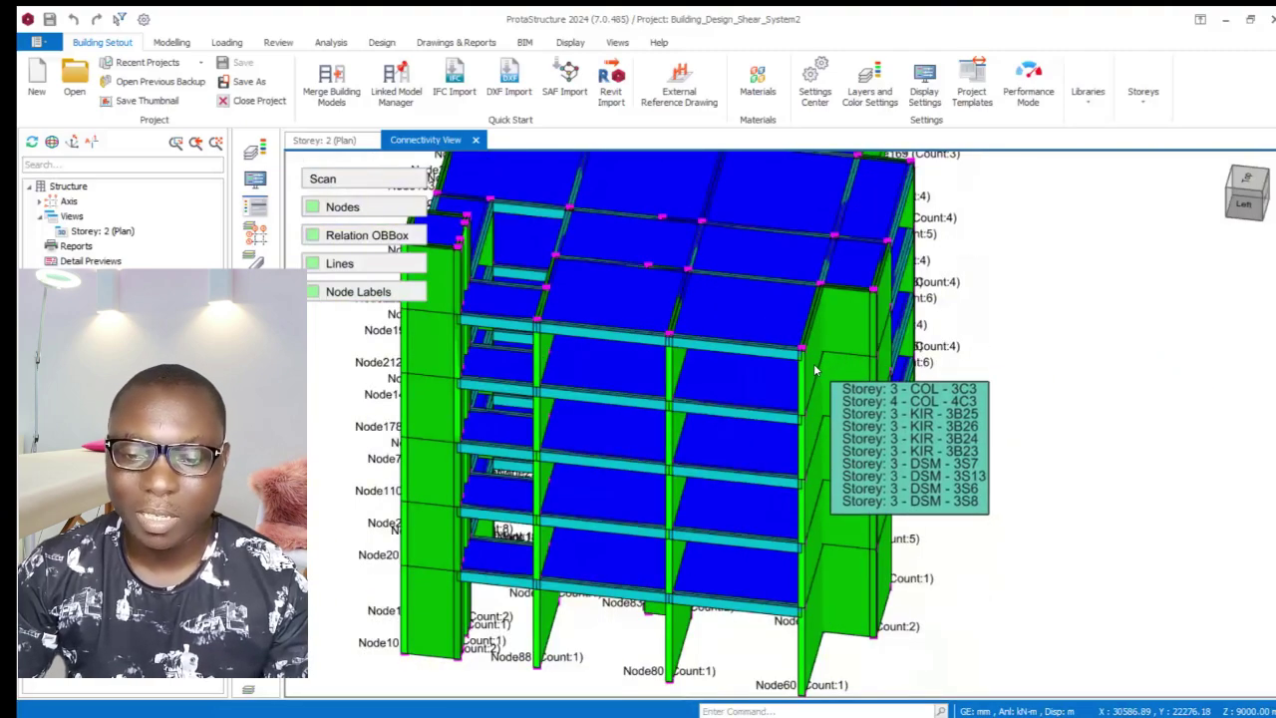
pyautogui.scroll(2, 811, 363)
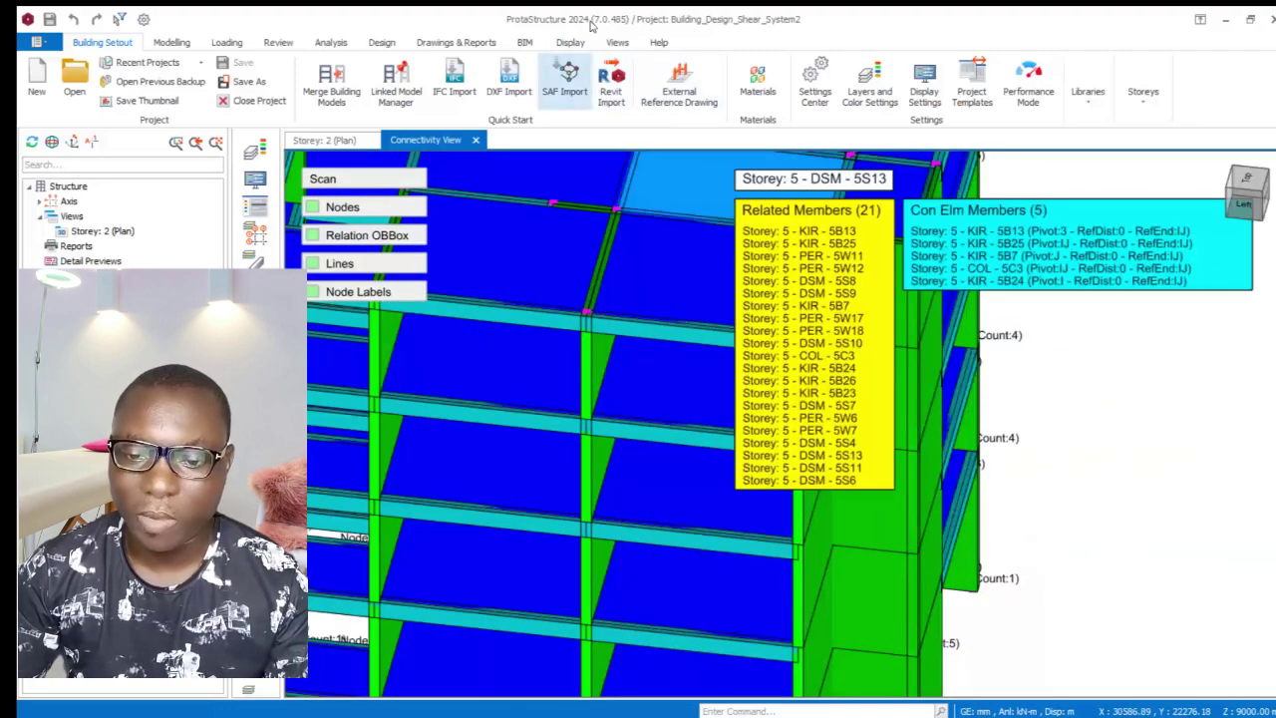
pyautogui.scroll(-2, 837, 518)
pyautogui.scroll(-2, 838, 518)
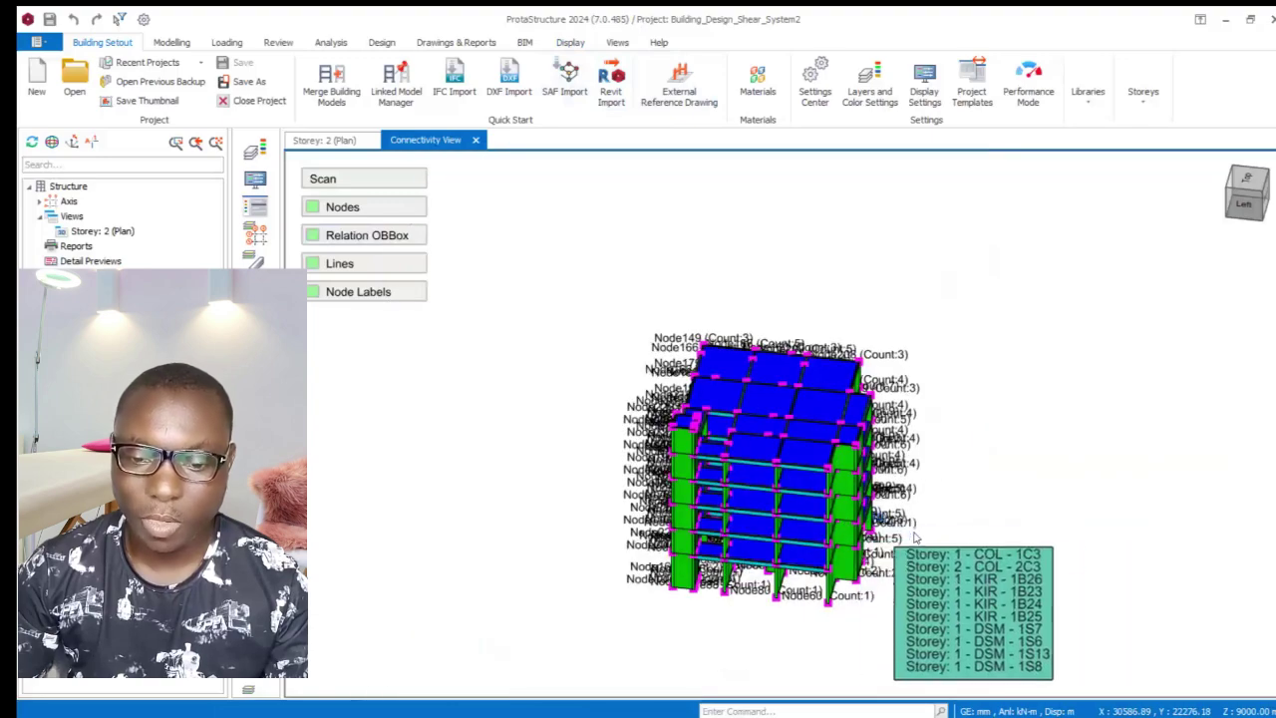
pyautogui.scroll(1, 807, 481)
pyautogui.scroll(3, 827, 459)
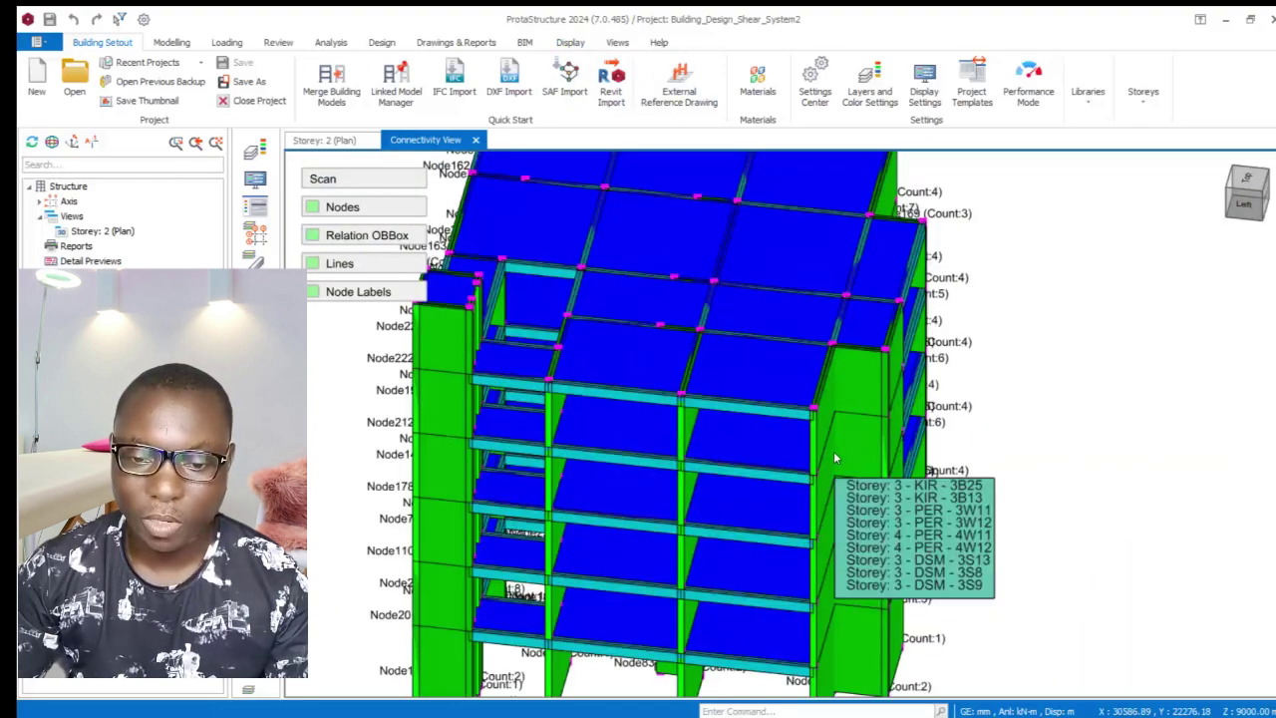
pyautogui.scroll(-1, 897, 478)
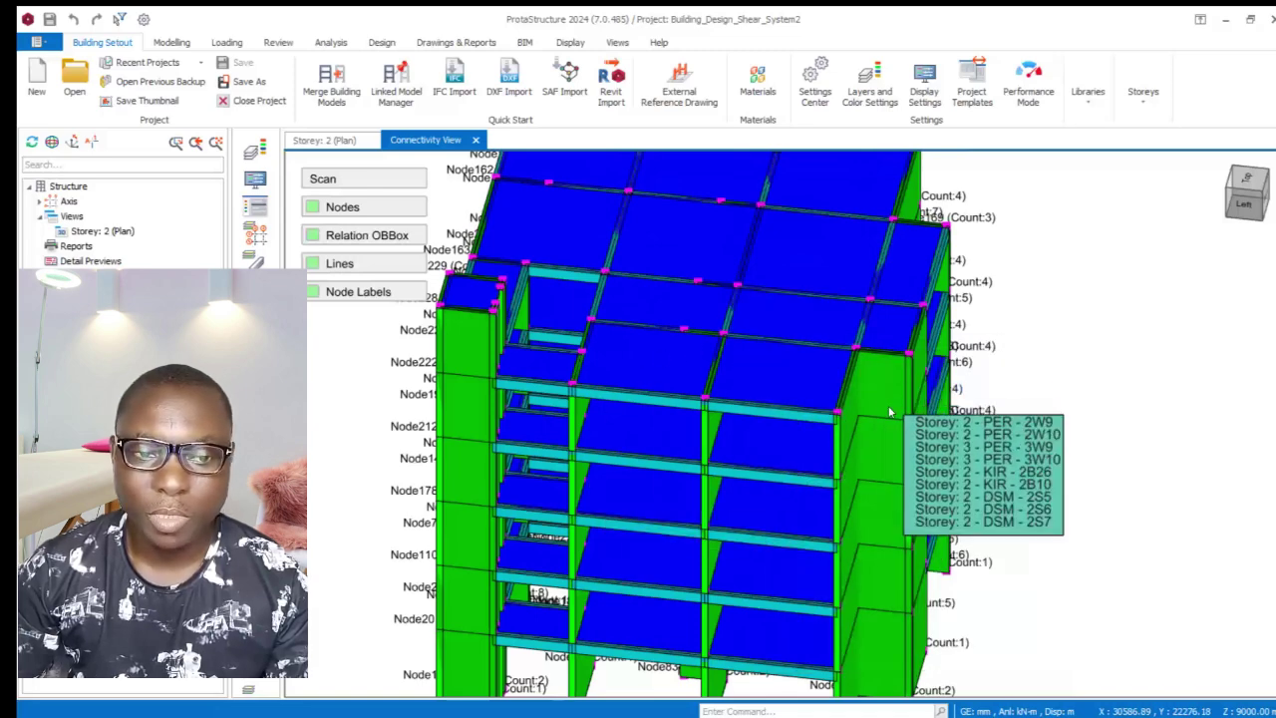
# Step: Show storey 2 in 3D, step up to storey 3, and orbit the building
pyautogui.click(323, 142)
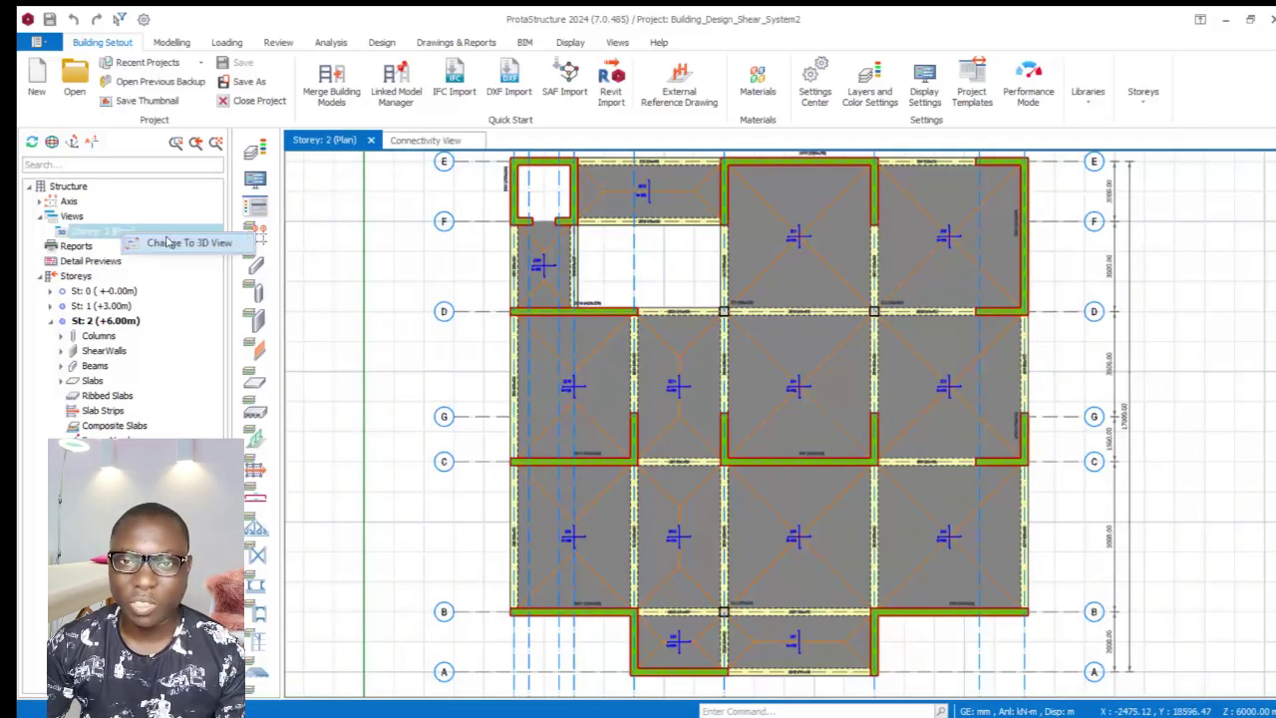
pyautogui.press('Tab')
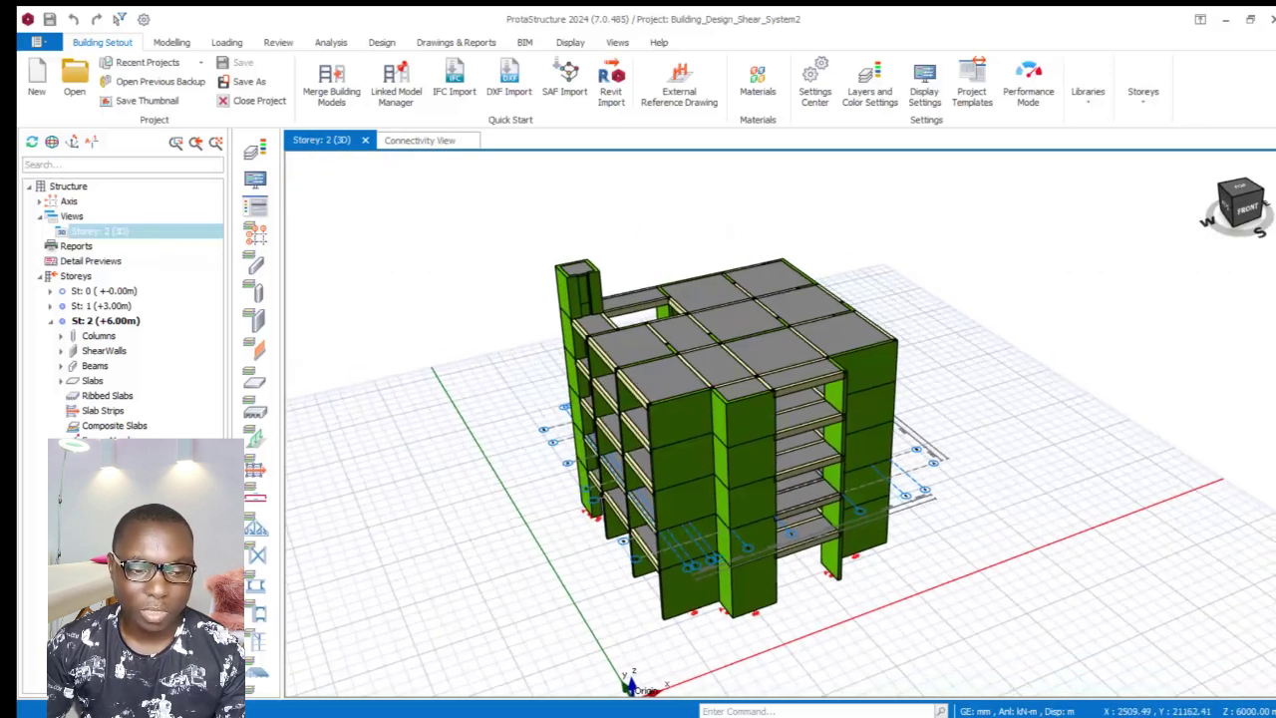
pyautogui.press('pageup')
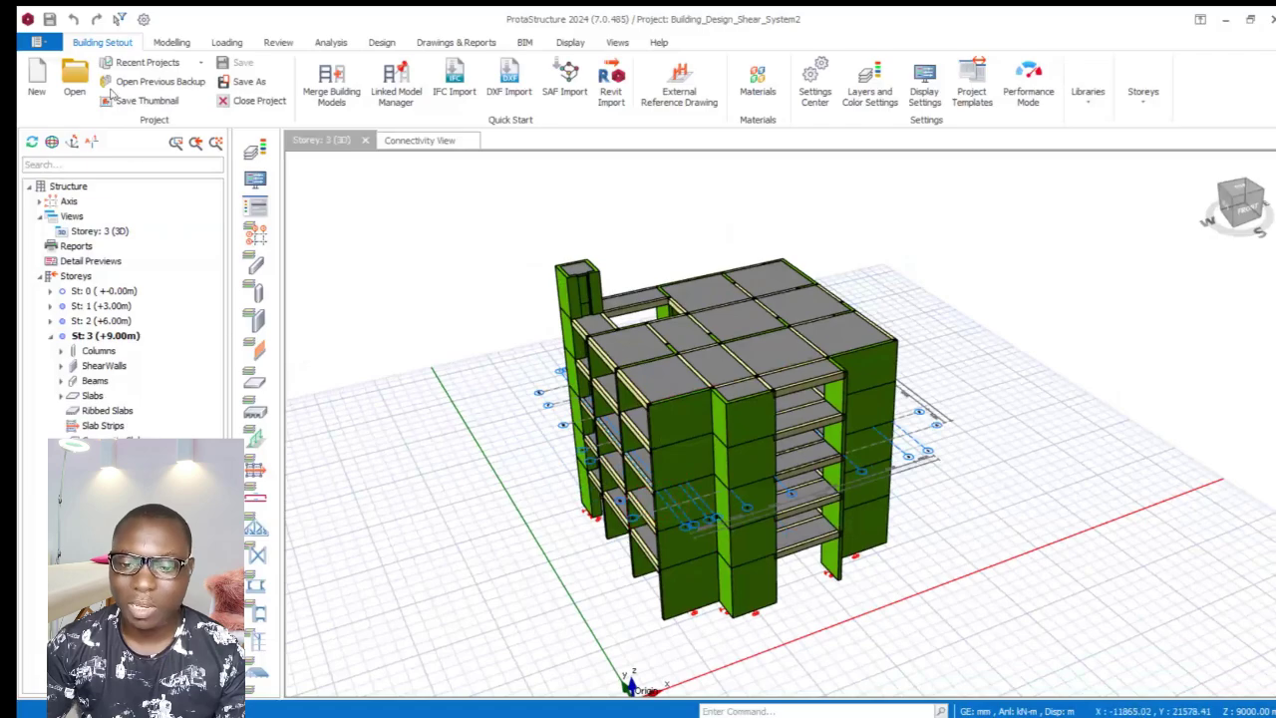
pyautogui.moveTo(598, 518); pyautogui.dragTo(370, 353, button='middle')
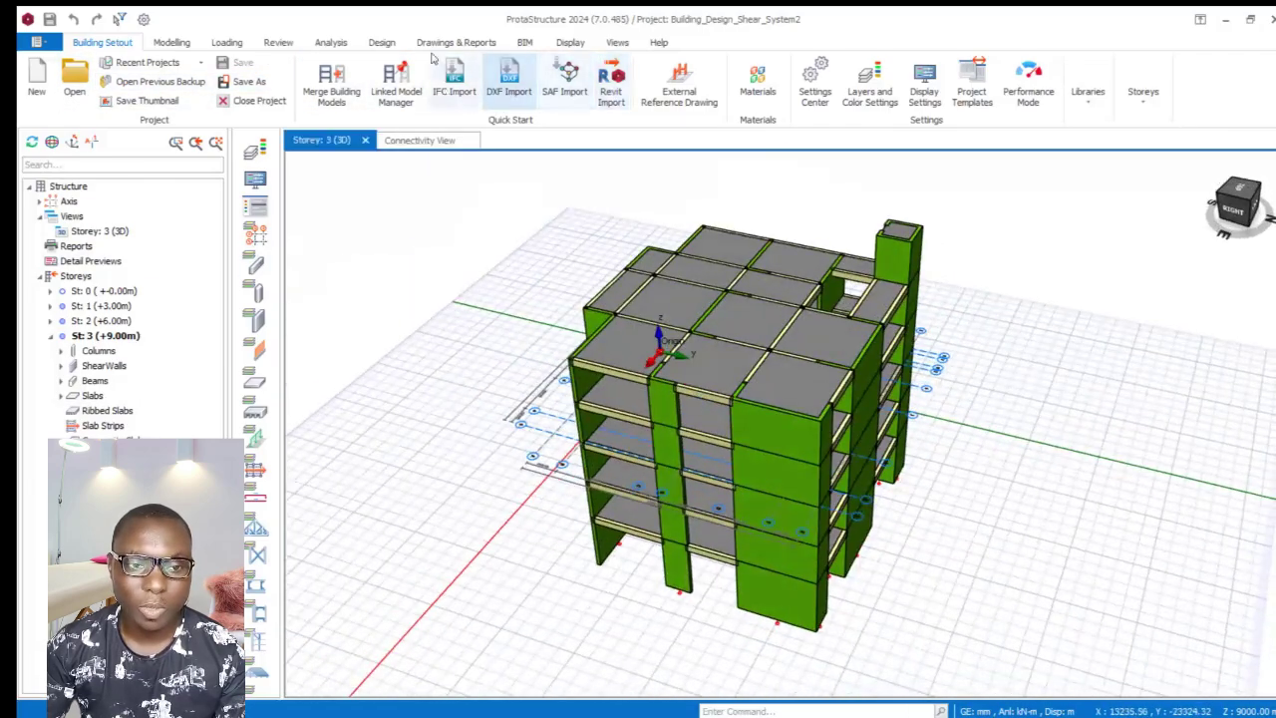
# Step: Bring up the Analysis commands, orbit again, and return storey 3 to its floor plan
pyautogui.click(338, 46)
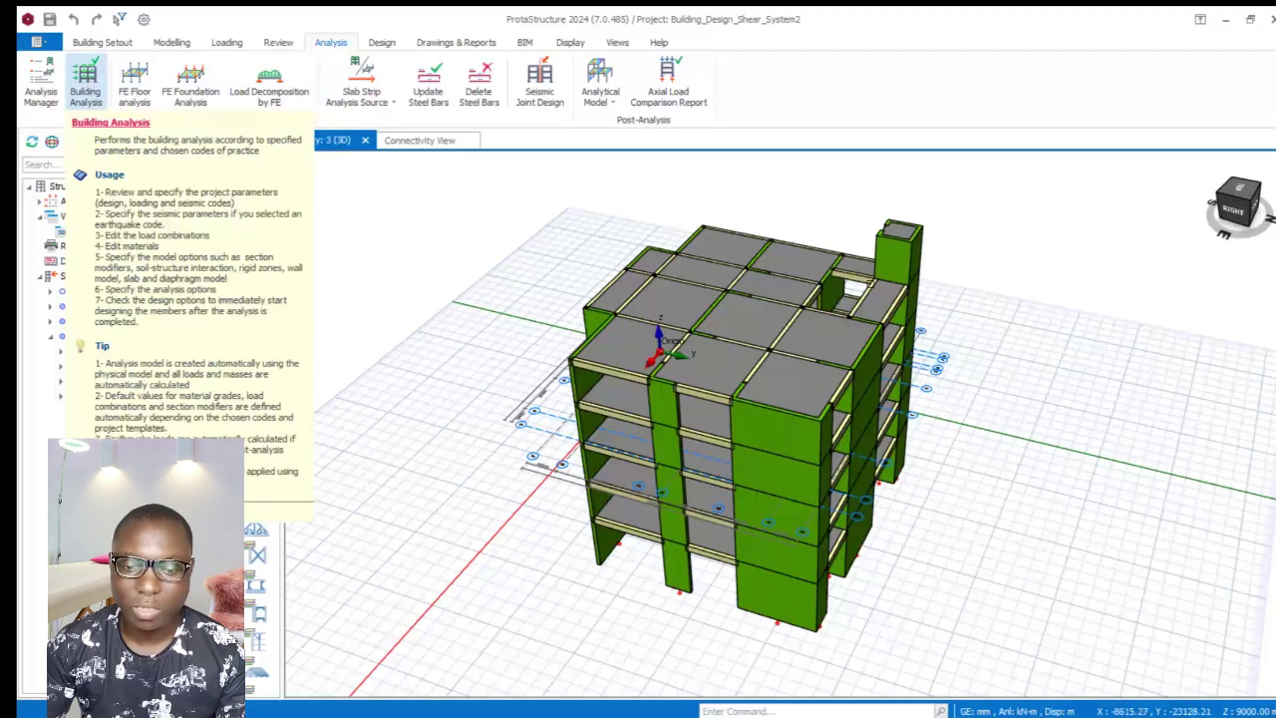
pyautogui.moveTo(728, 494); pyautogui.dragTo(785, 496, button='middle')
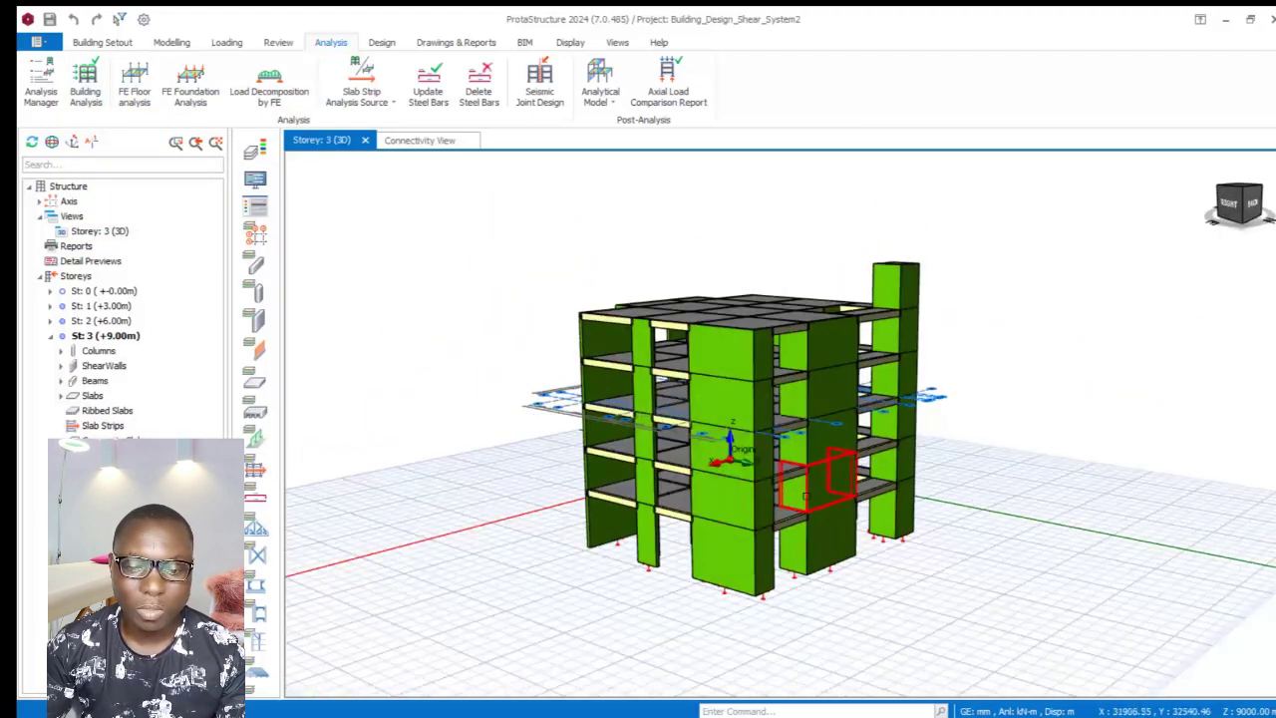
pyautogui.scroll(2, 789, 456)
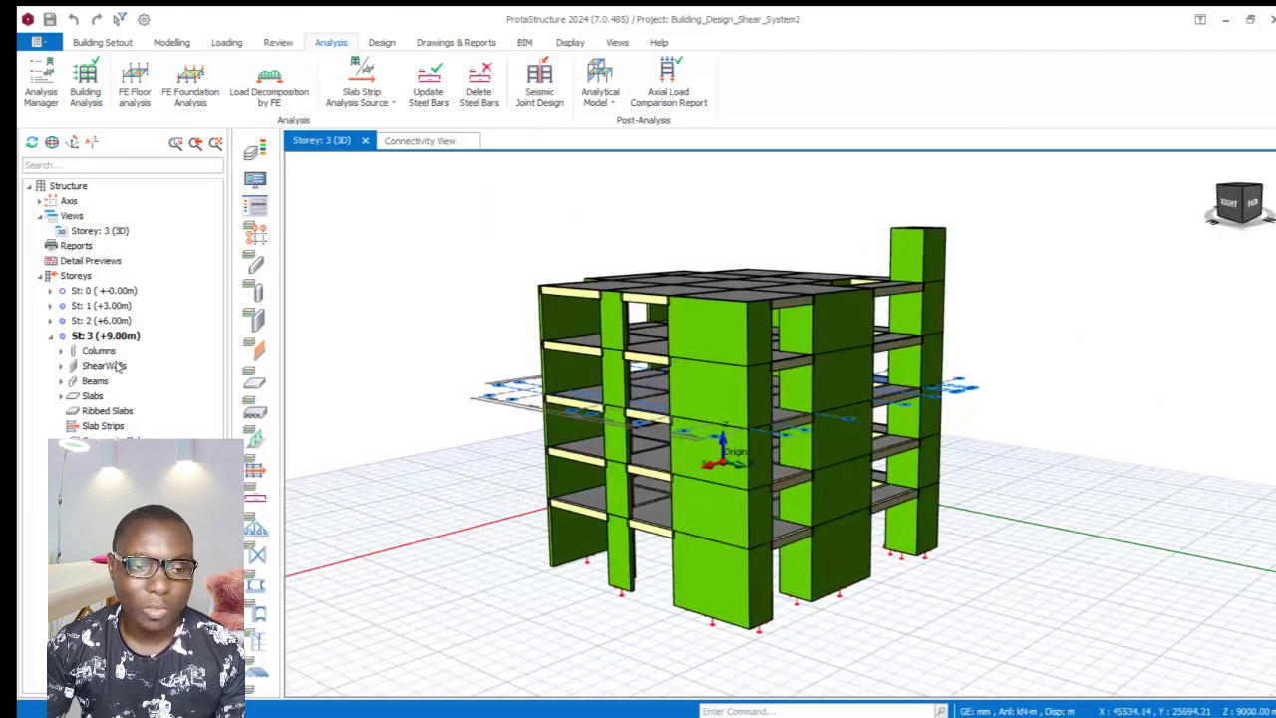
pyautogui.click(99, 233)
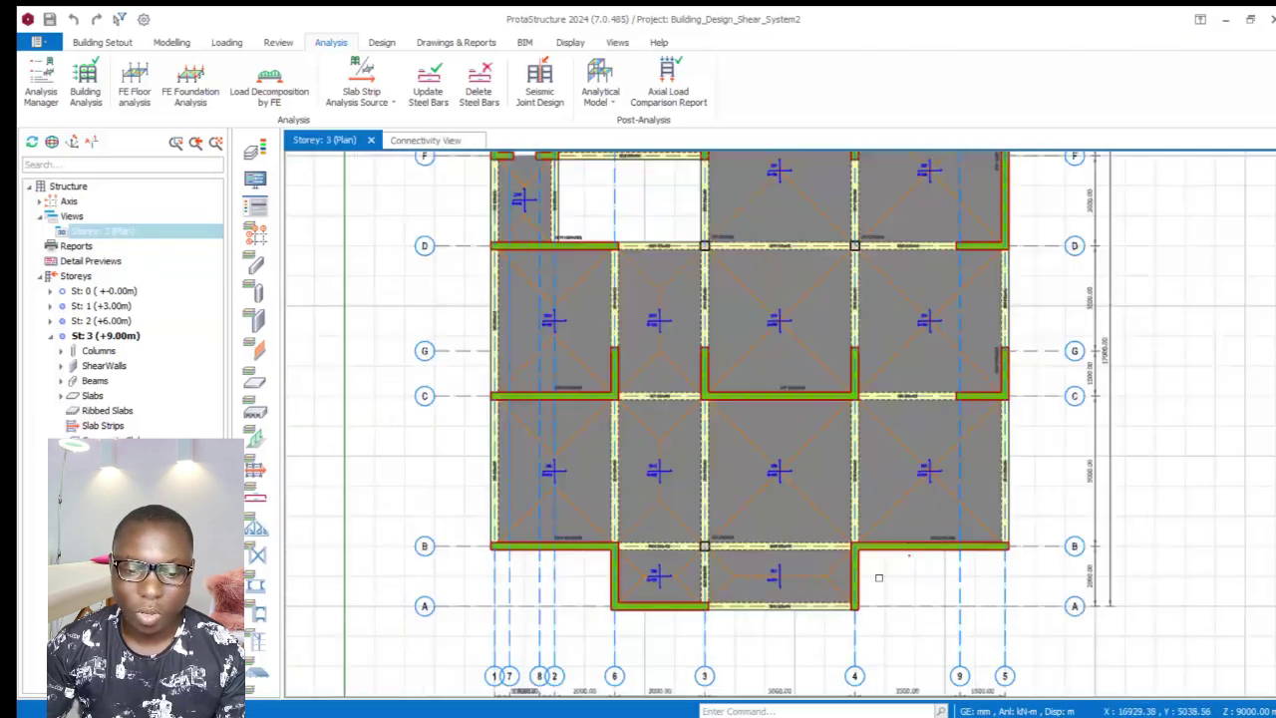
pyautogui.scroll(3, 754, 622)
pyautogui.scroll(-2, 639, 598)
# Step: Zoom around the storey 3 plan and select shear wall 3W11 on grid B
pyautogui.scroll(3, 588, 578)
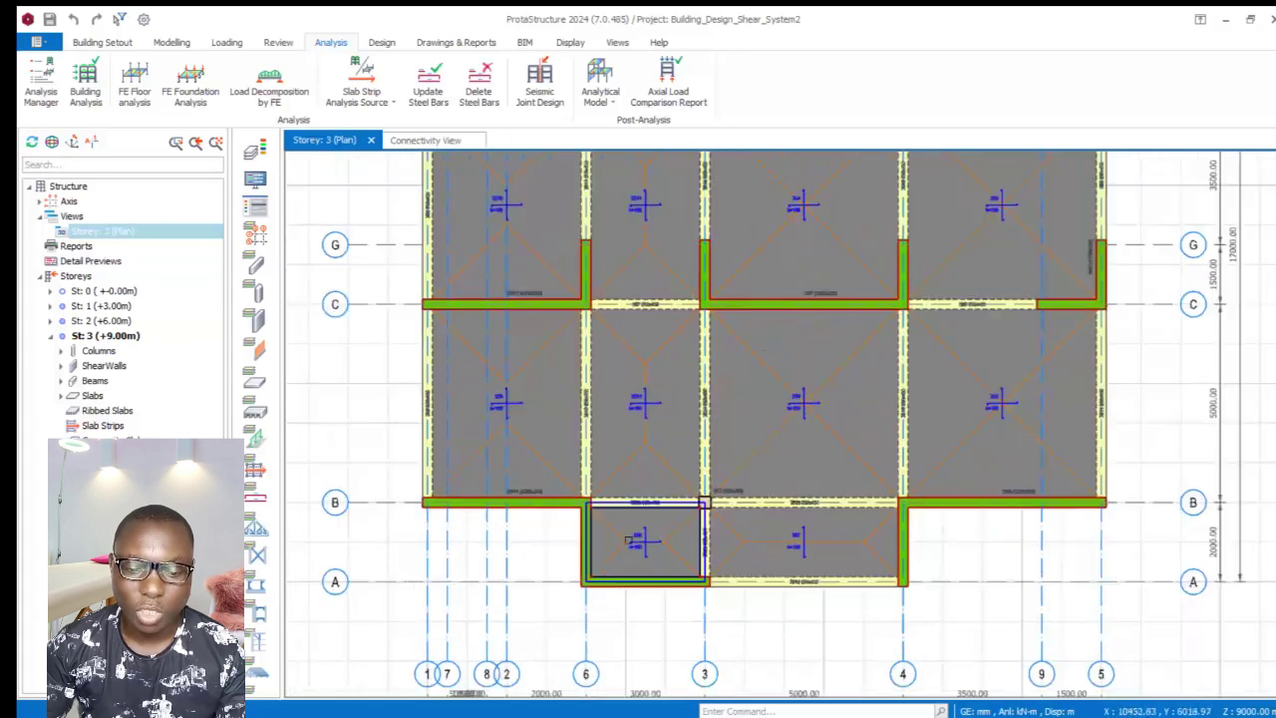
pyautogui.scroll(-1, 598, 603)
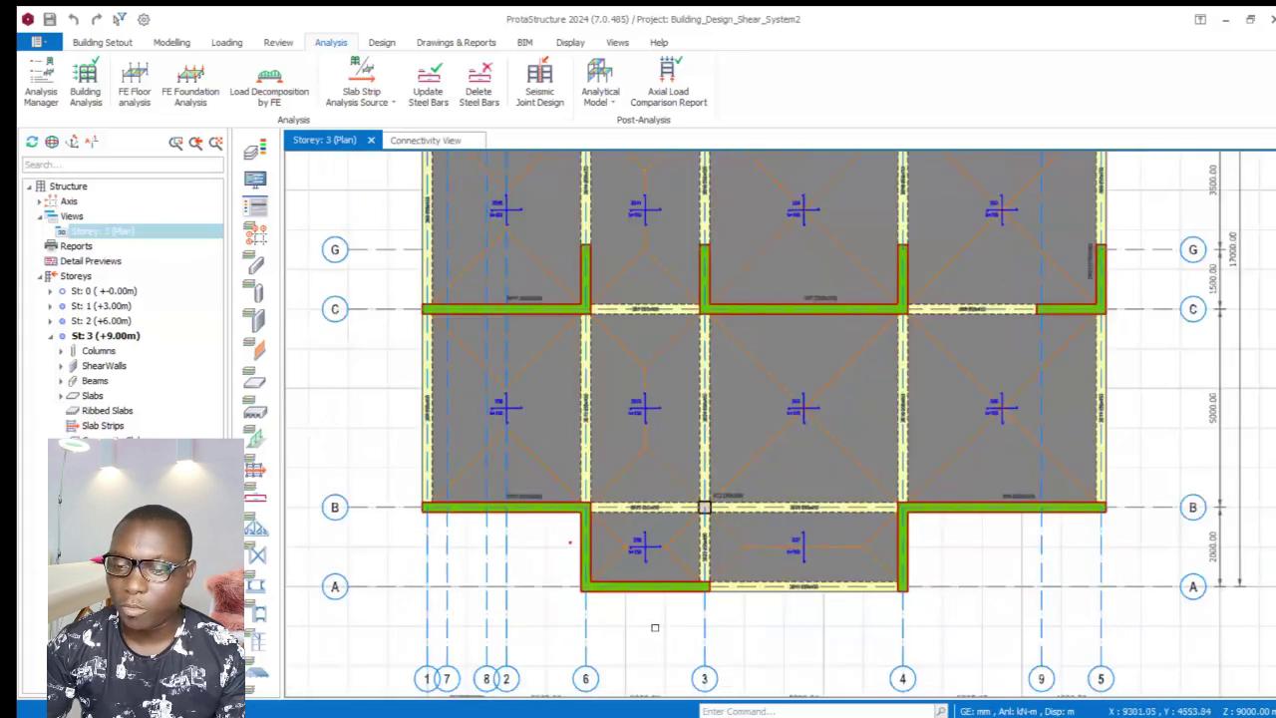
pyautogui.scroll(-1, 1048, 543)
pyautogui.scroll(2, 671, 539)
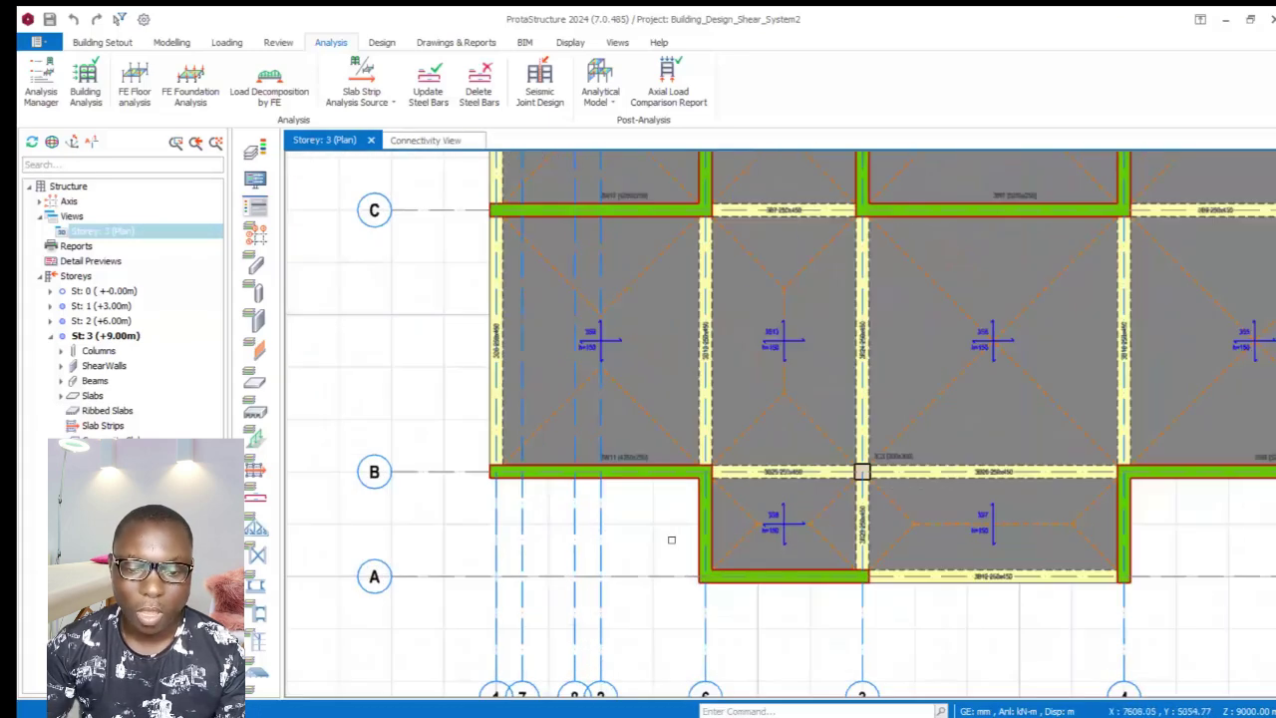
pyautogui.click(685, 518)
pyautogui.scroll(4, 693, 520)
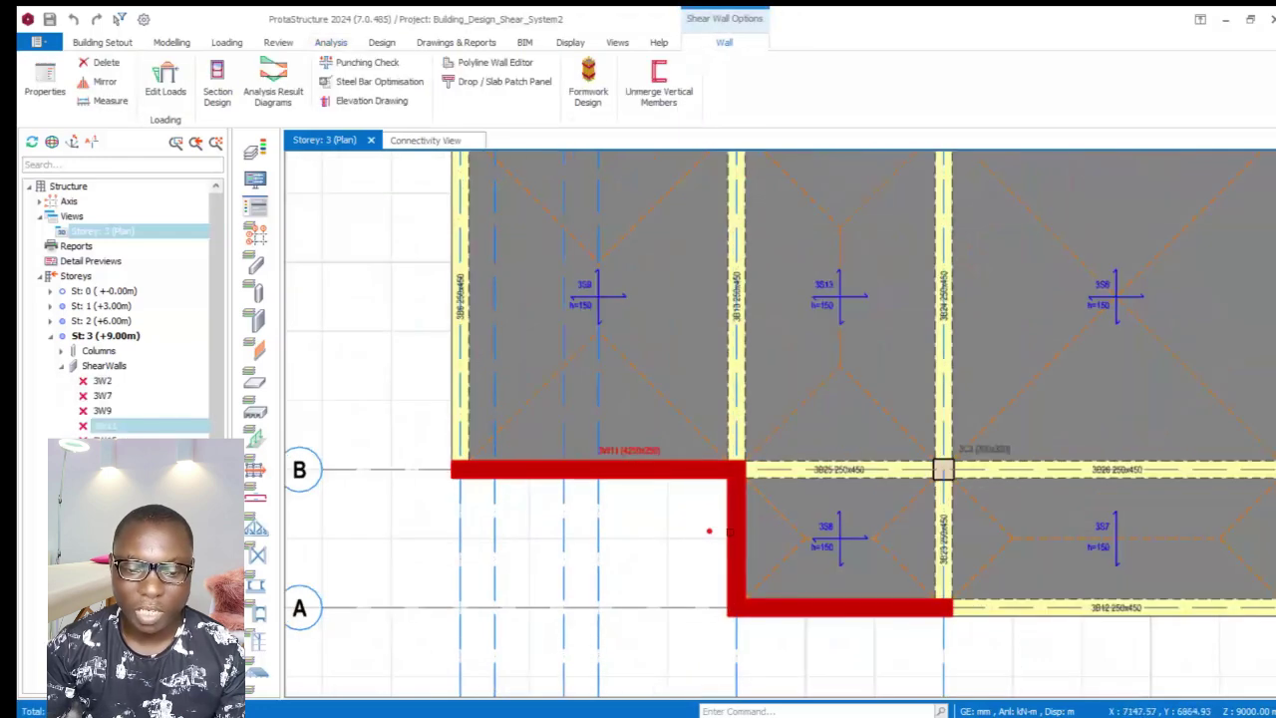
pyautogui.scroll(-2, 697, 513)
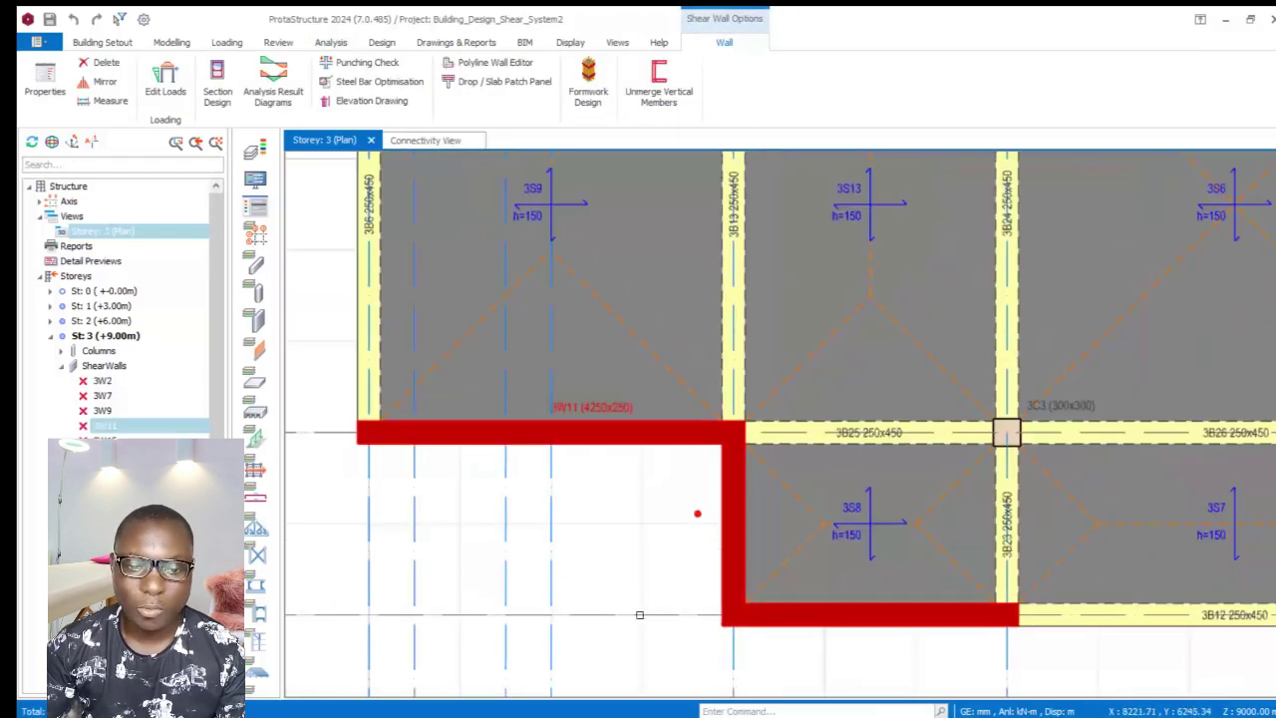
pyautogui.scroll(-3, 639, 615)
pyautogui.scroll(2, 642, 317)
pyautogui.scroll(-3, 625, 435)
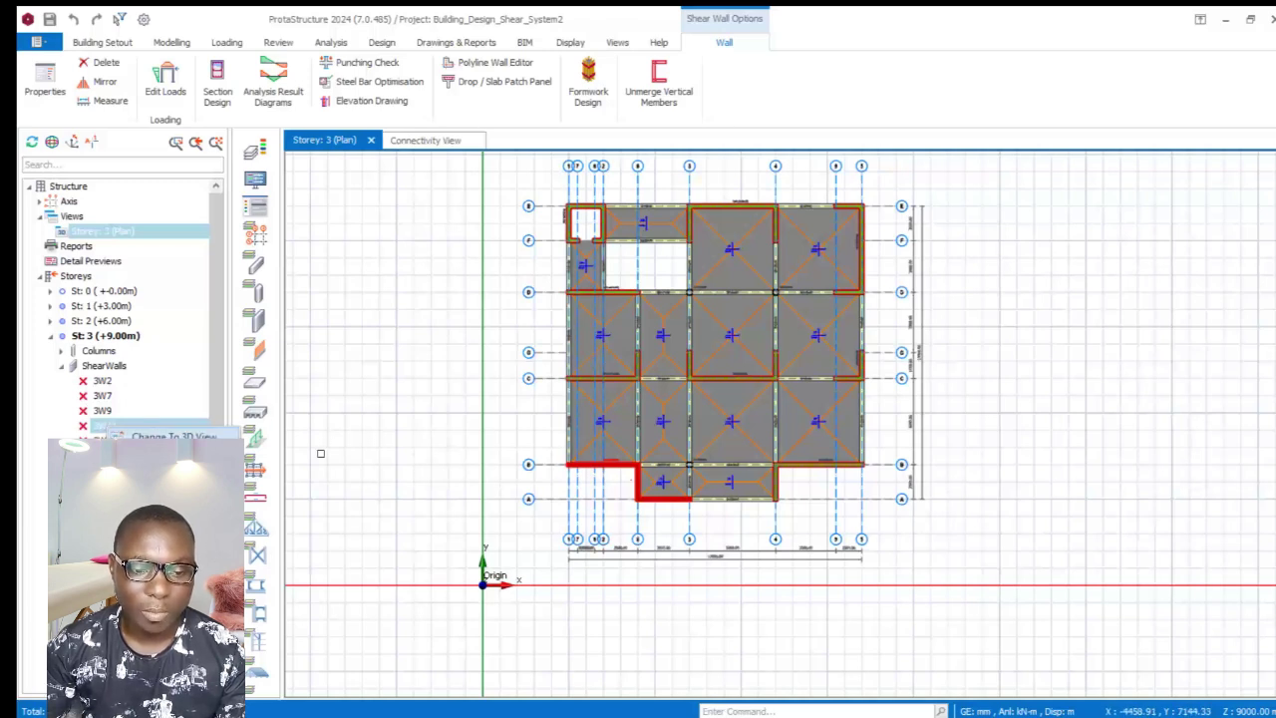
# Step: Review 3W11's Section Design at utilisation ratio 1.44, then select the ShearWalls group
pyautogui.rightClick(379, 429)
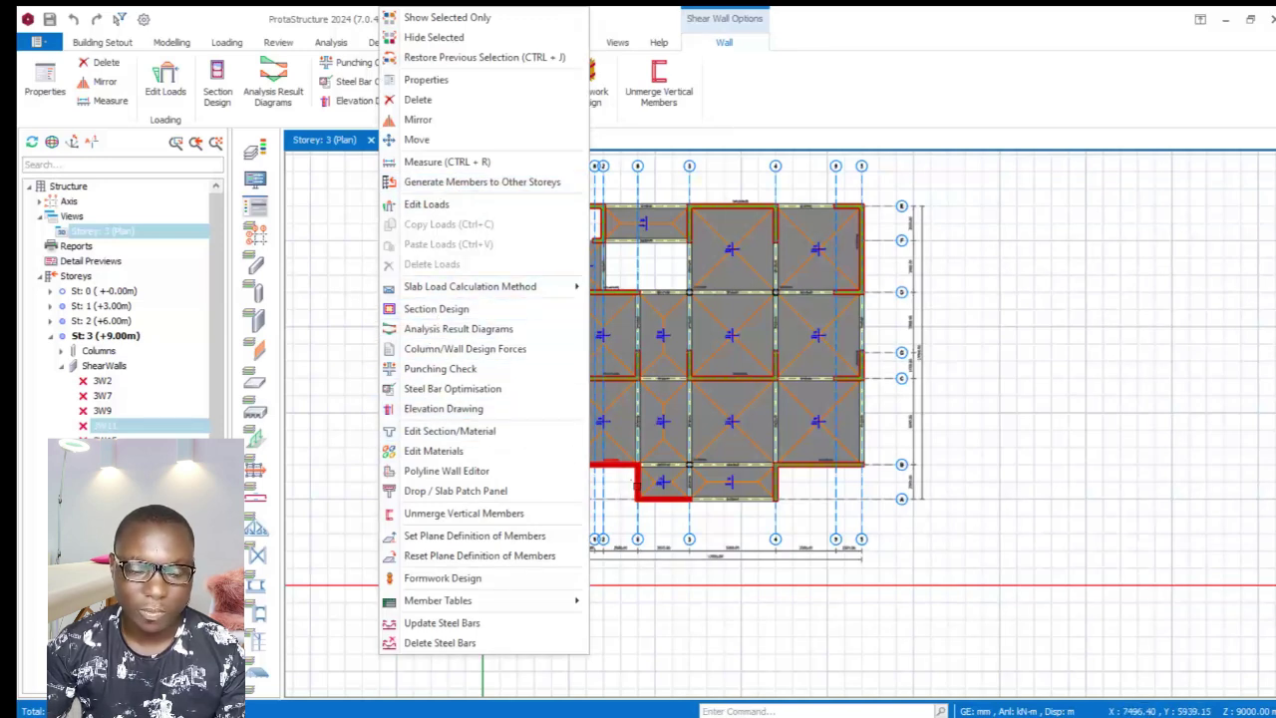
pyautogui.click(409, 320)
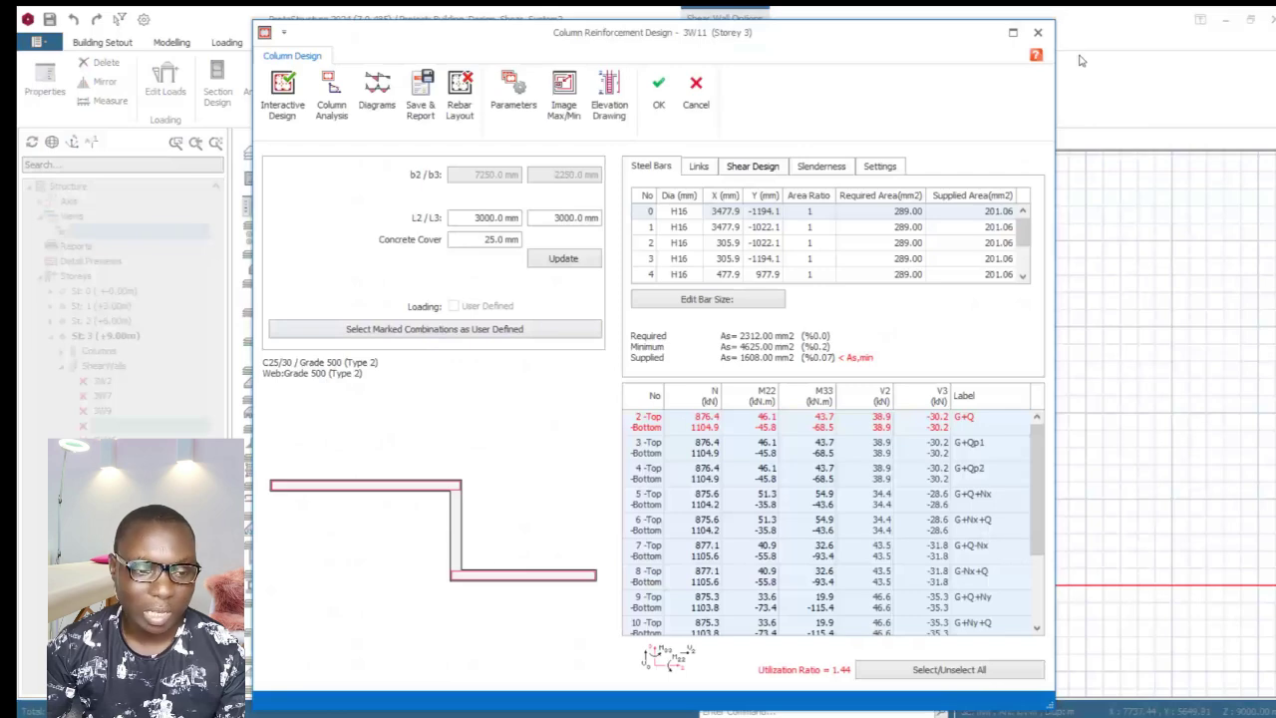
pyautogui.click(1037, 32)
pyautogui.click(110, 368)
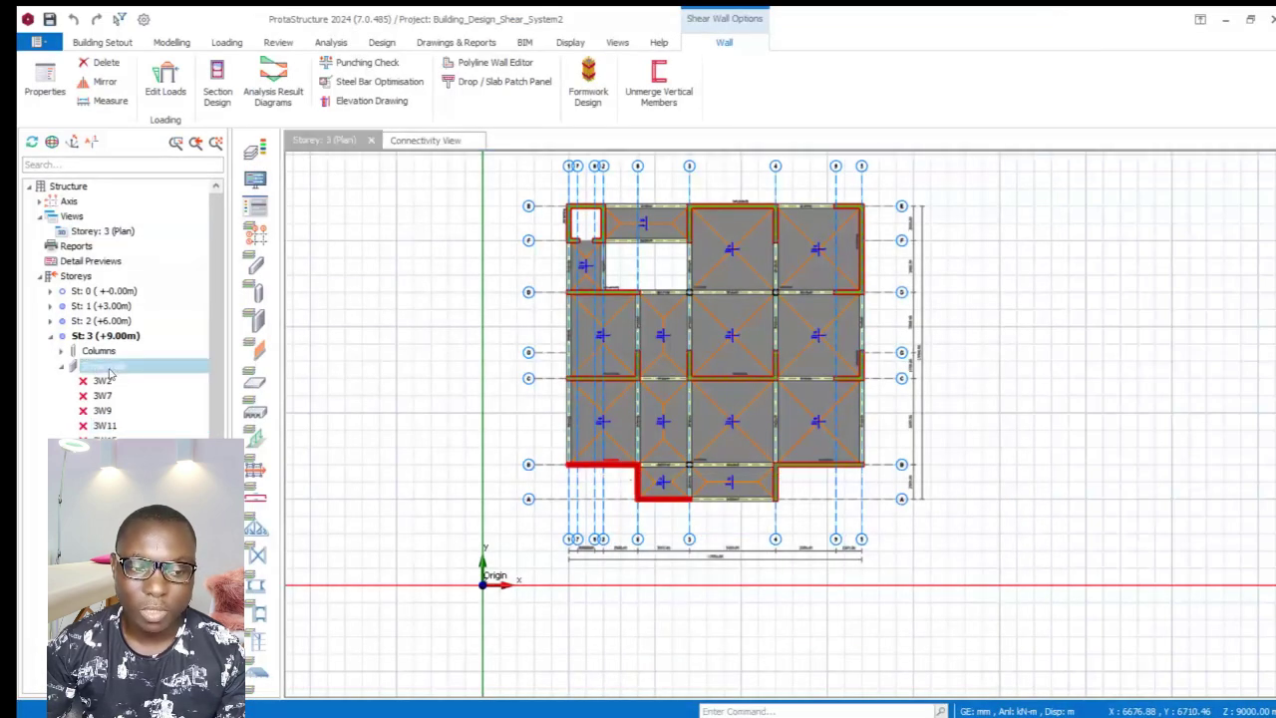
pyautogui.rightClick(110, 371)
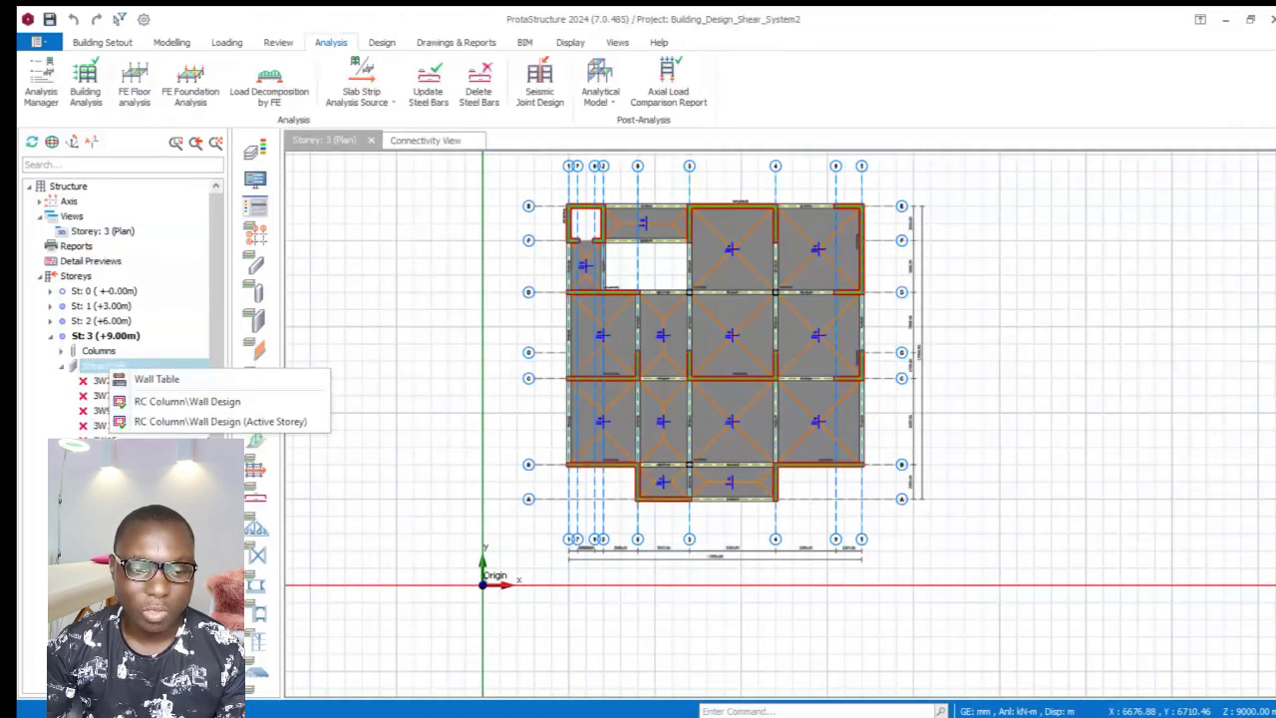
pyautogui.click(245, 422)
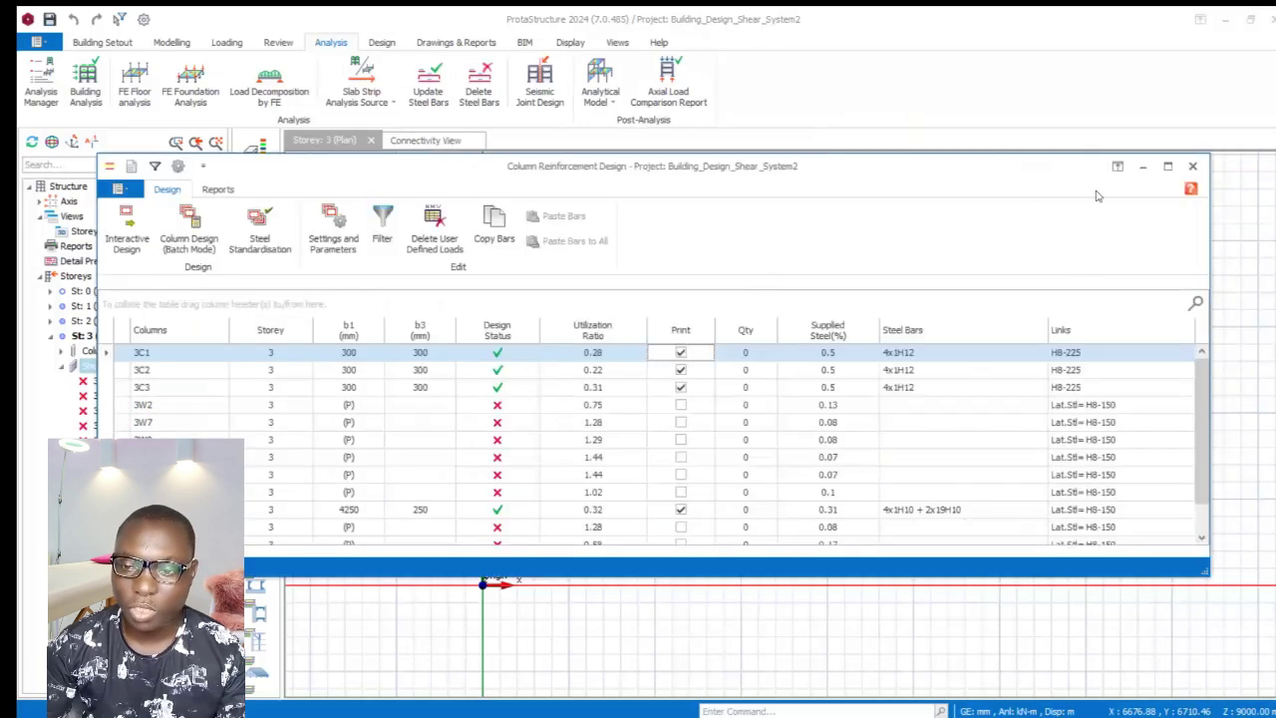
pyautogui.click(1165, 168)
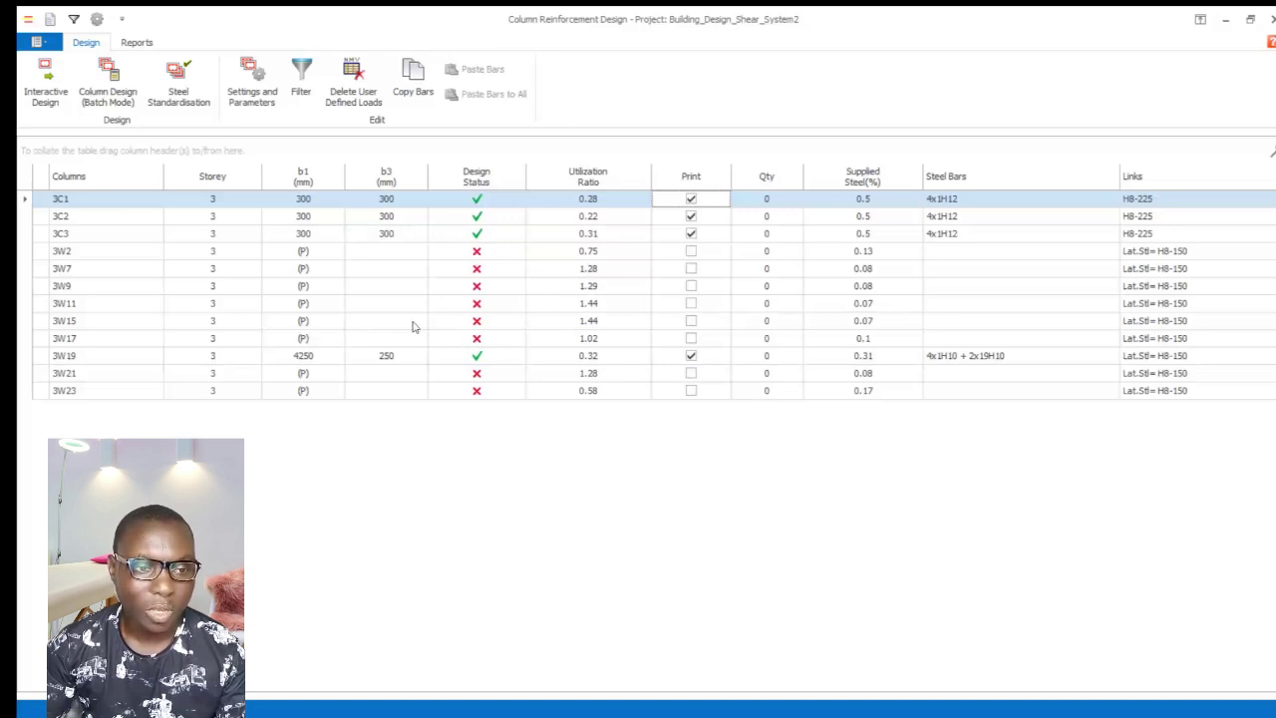
pyautogui.click(106, 97)
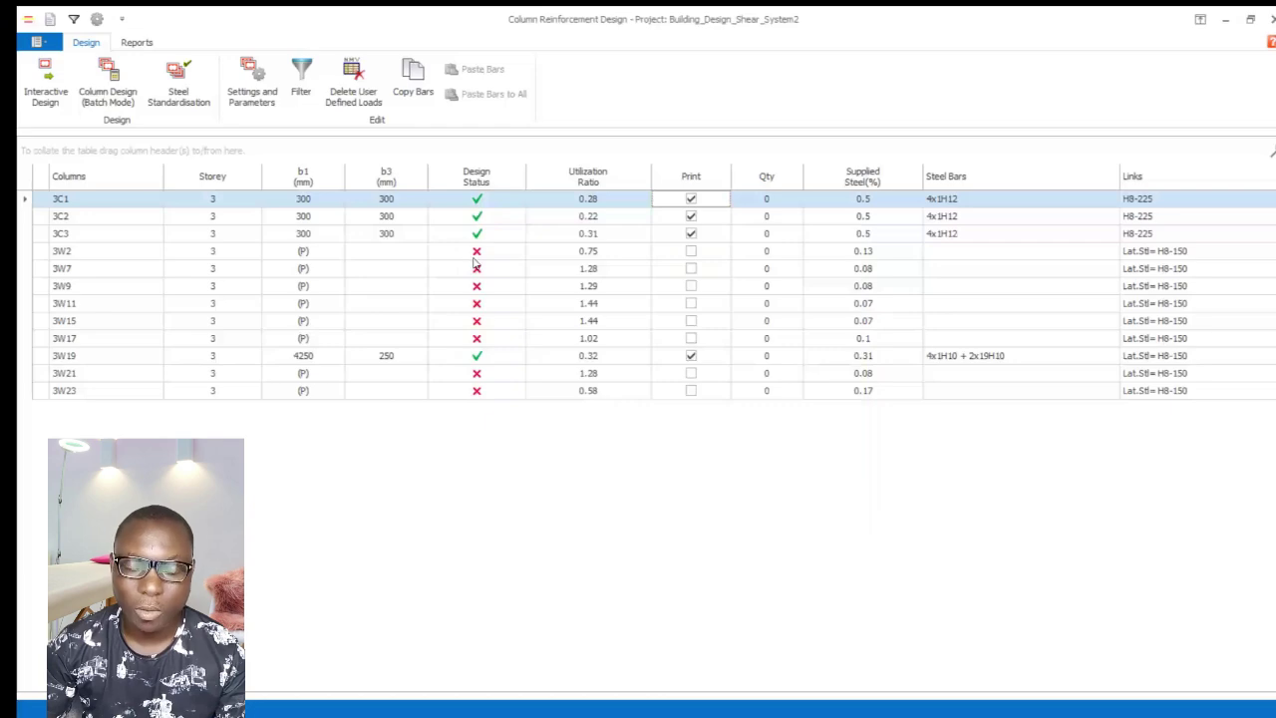
pyautogui.click(1271, 19)
pyautogui.scroll(3, 619, 408)
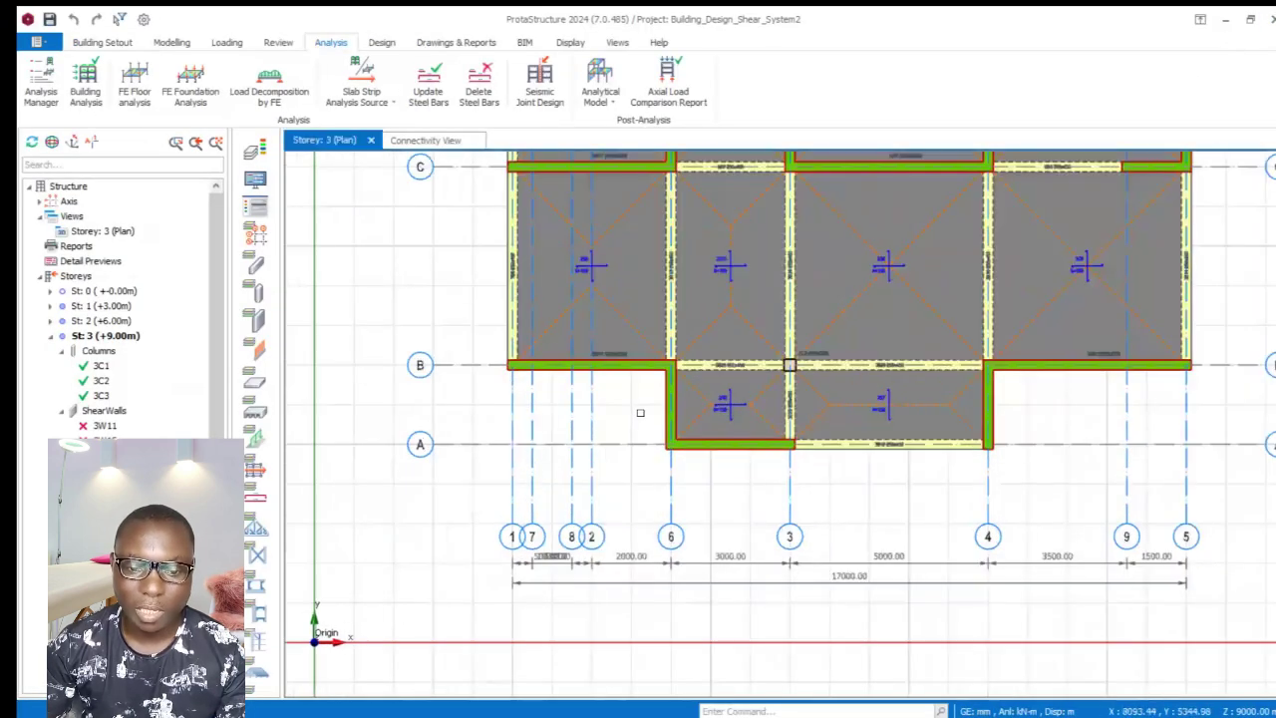
# Step: Run Interactive Design on wall 3W11's Section Design and dismiss the 16 mm bar-limit warning
pyautogui.click(640, 366)
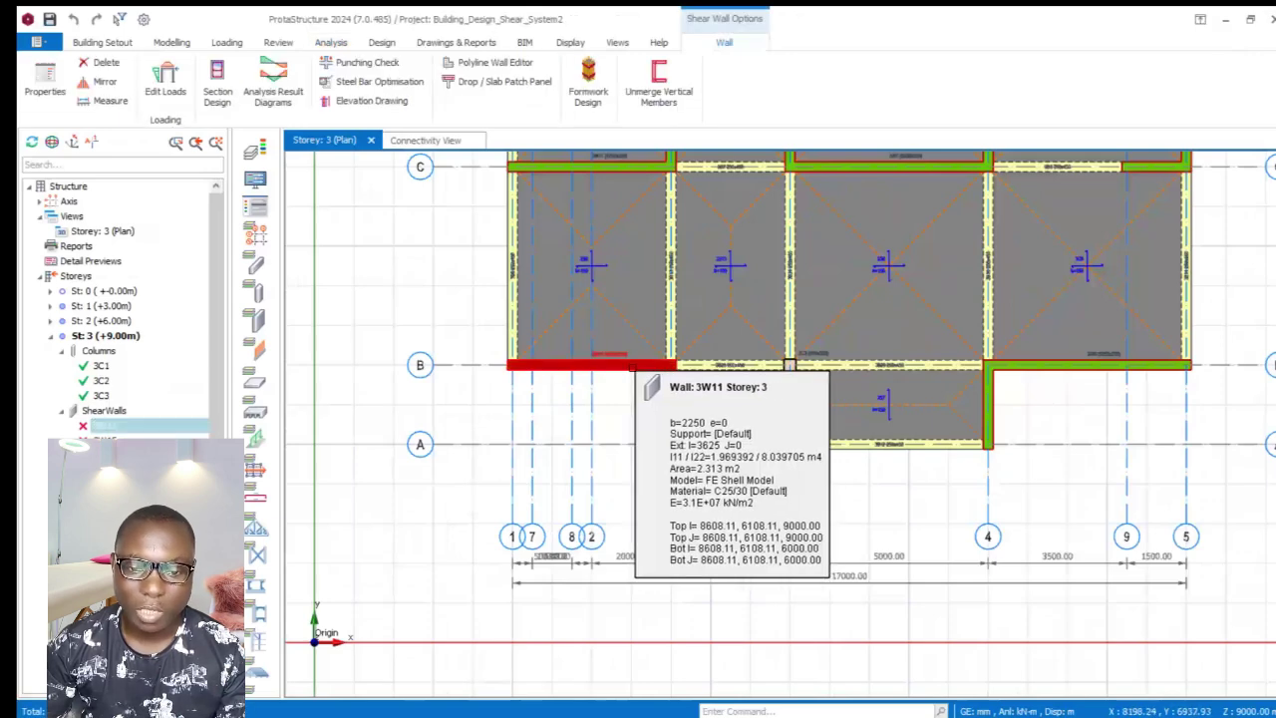
pyautogui.rightClick(631, 376)
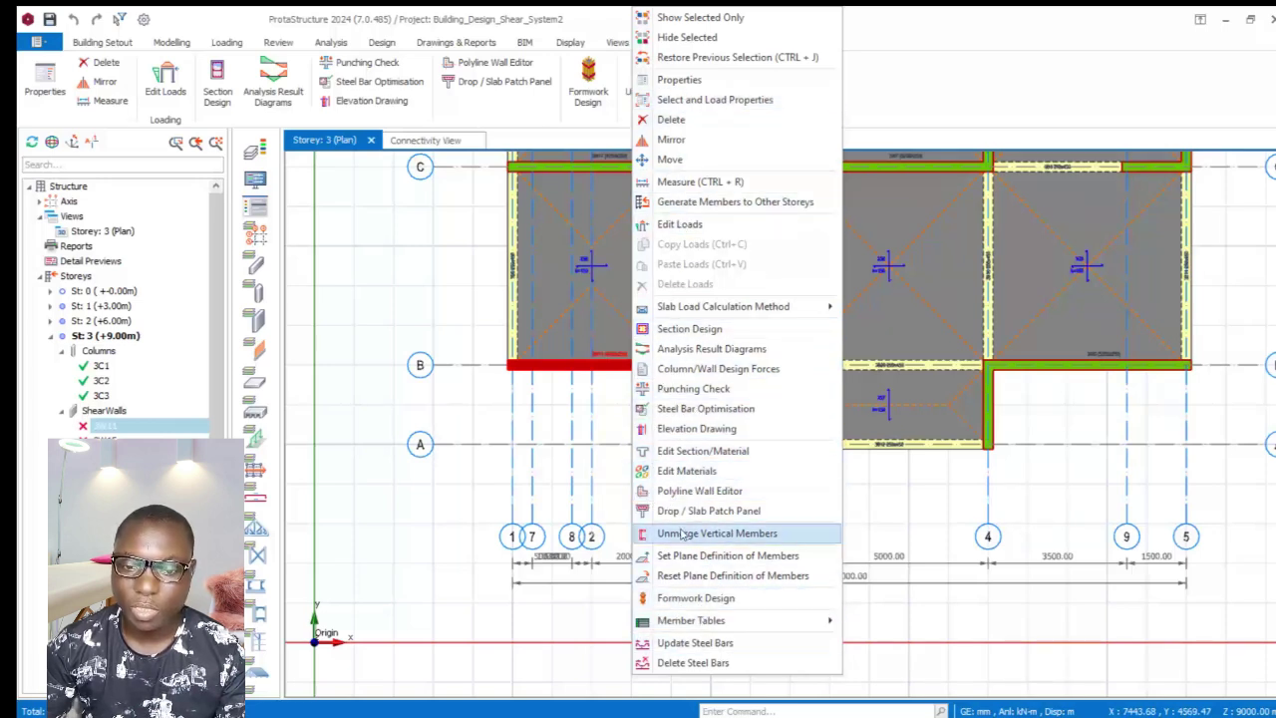
pyautogui.click(682, 348)
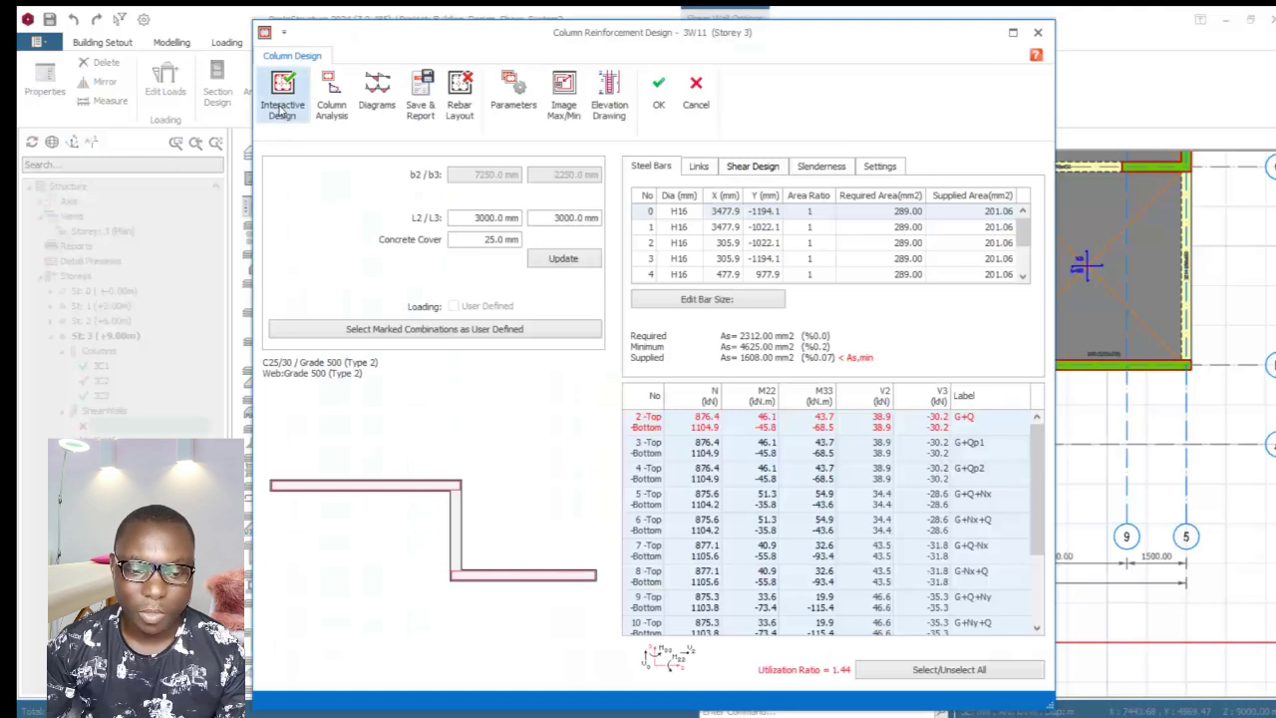
pyautogui.click(282, 96)
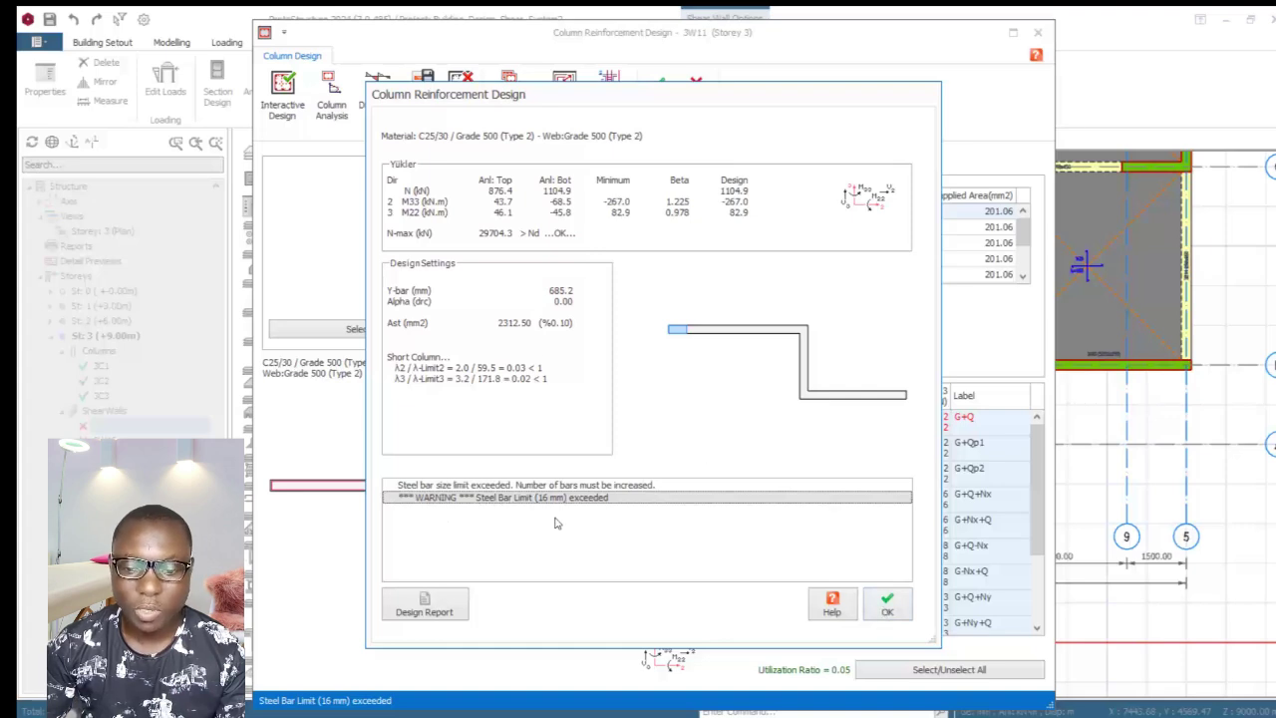
pyautogui.click(887, 606)
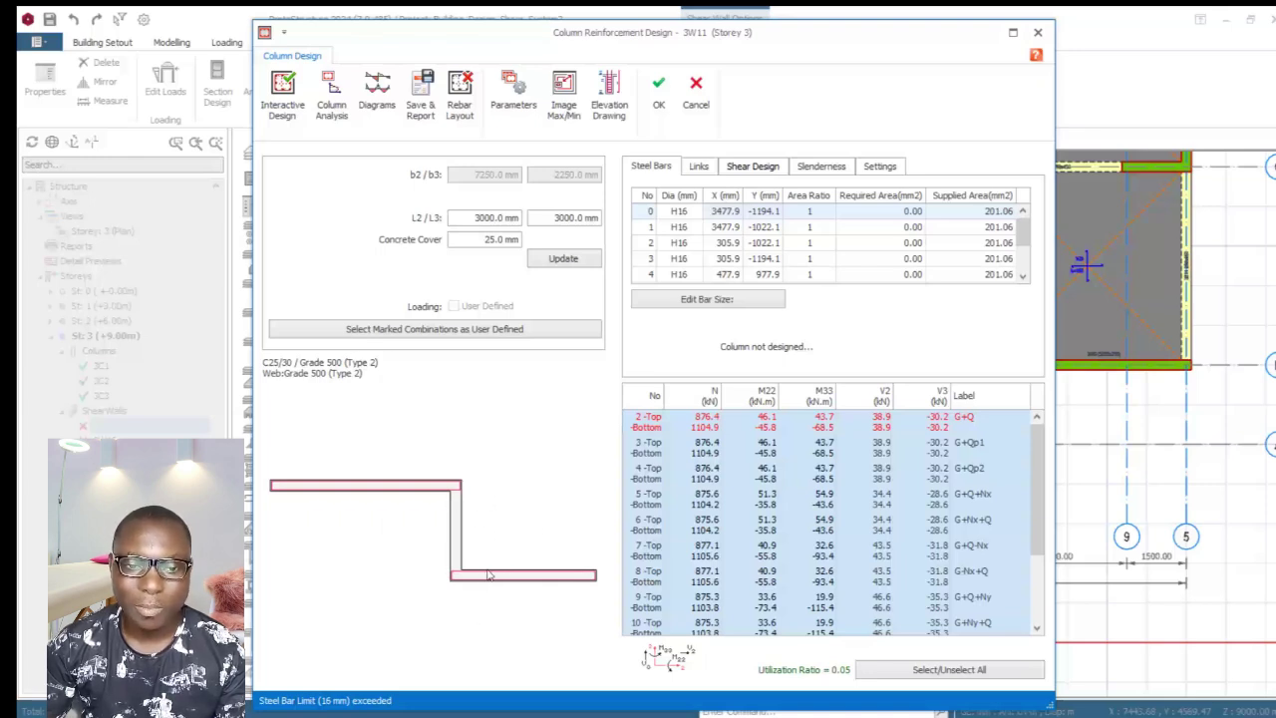
# Step: Open wall 3W11's Rebar Layout in the Polyline Column Editor, maximized to full screen
pyautogui.click(461, 113)
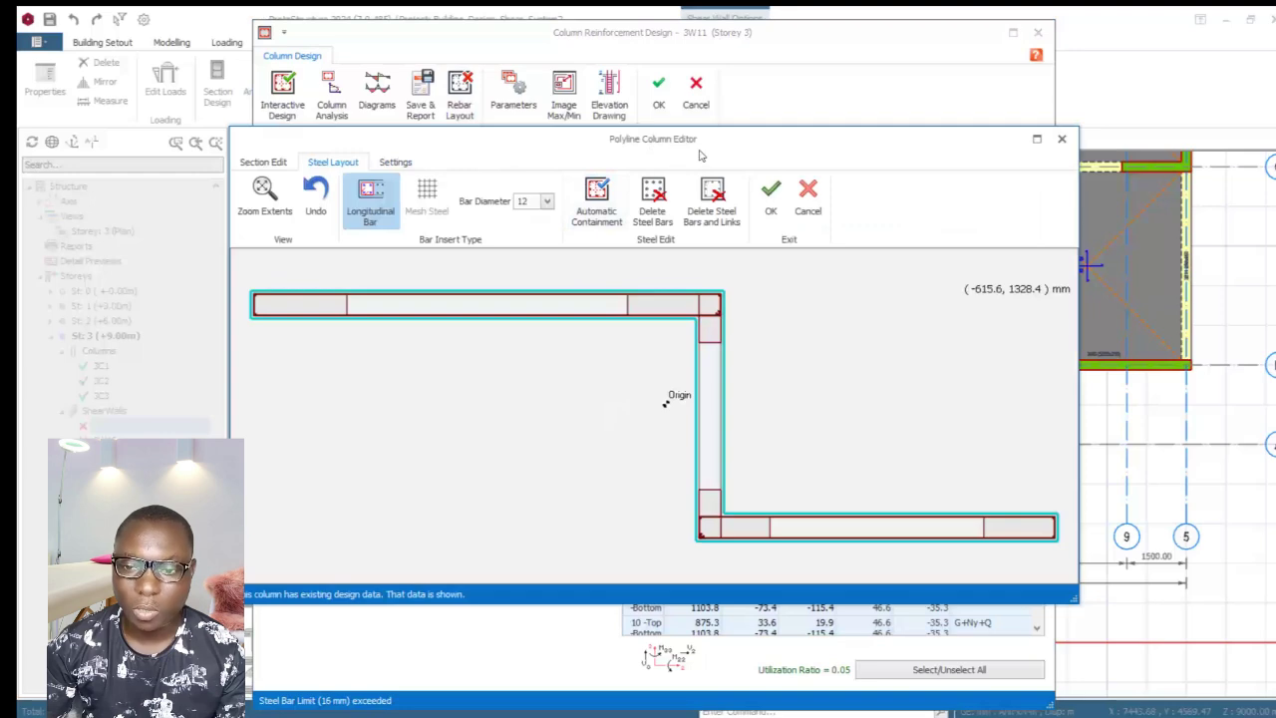
pyautogui.click(1037, 138)
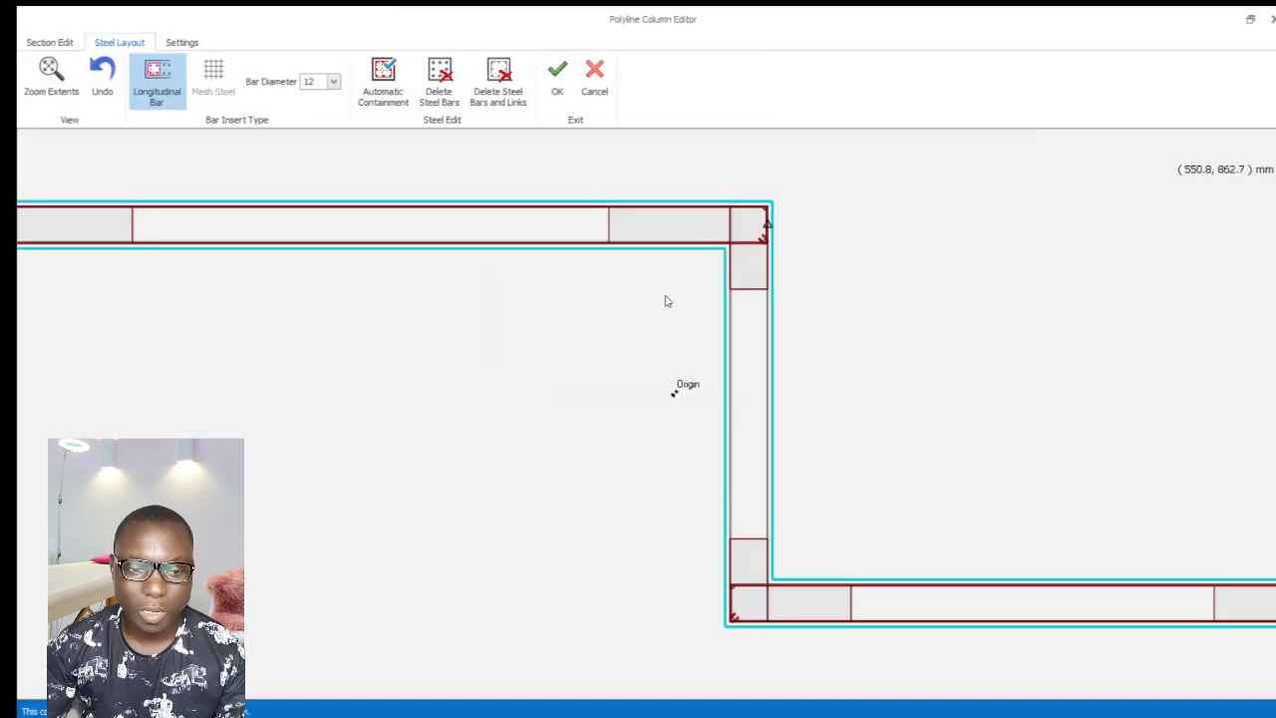
pyautogui.scroll(-1, 592, 384)
pyautogui.scroll(-1, 591, 384)
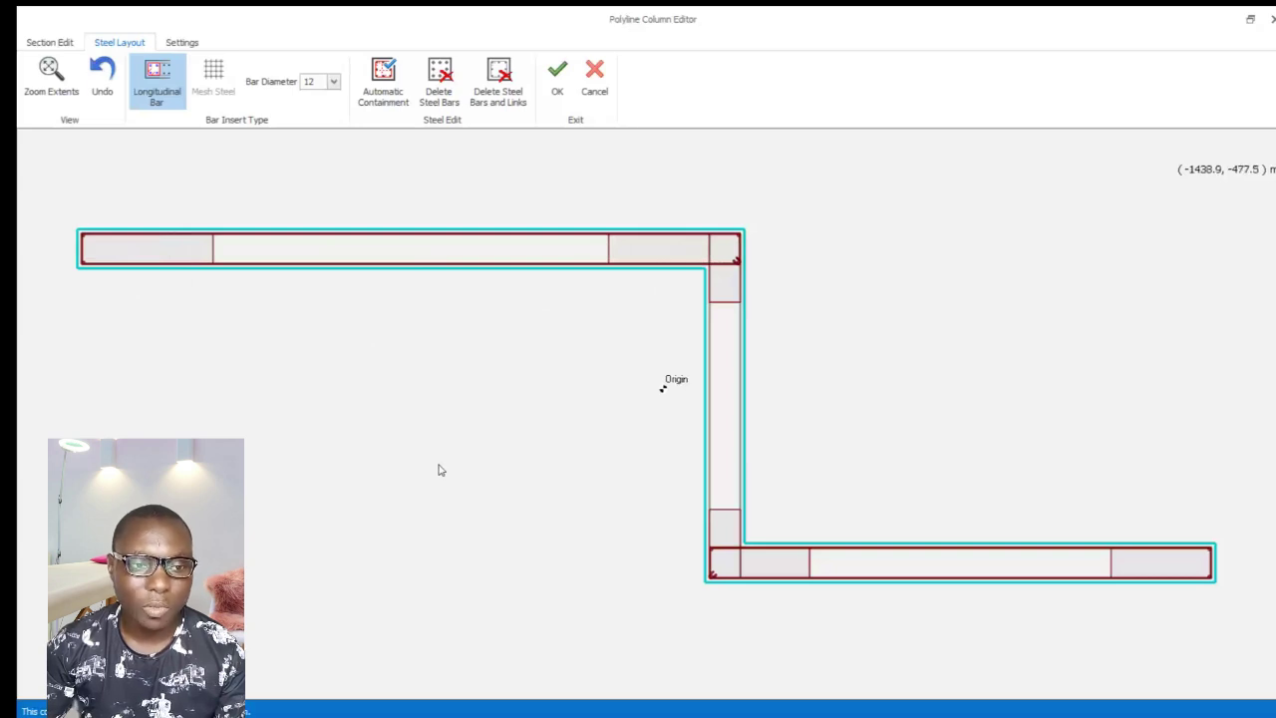
# Step: Toggle Highlight Head Zones in the editor settings, leaving the head zones highlighted
pyautogui.click(181, 41)
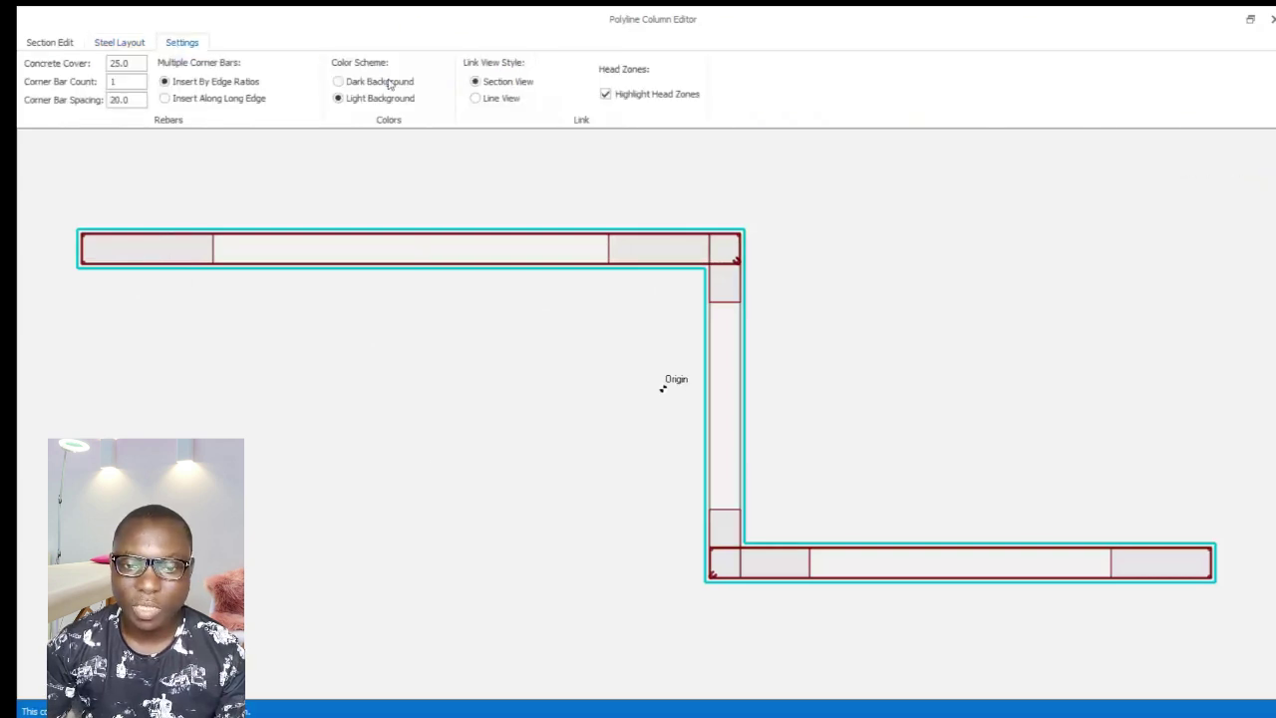
pyautogui.click(610, 95)
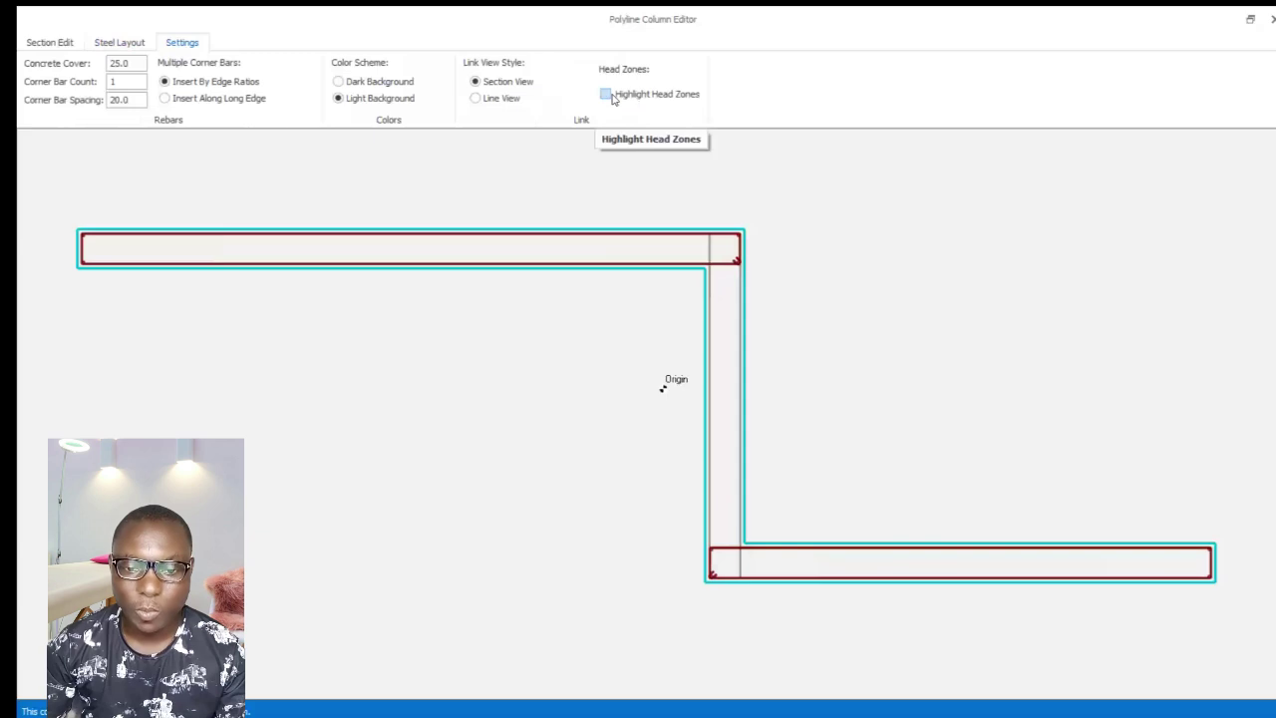
pyautogui.click(607, 94)
pyautogui.click(606, 94)
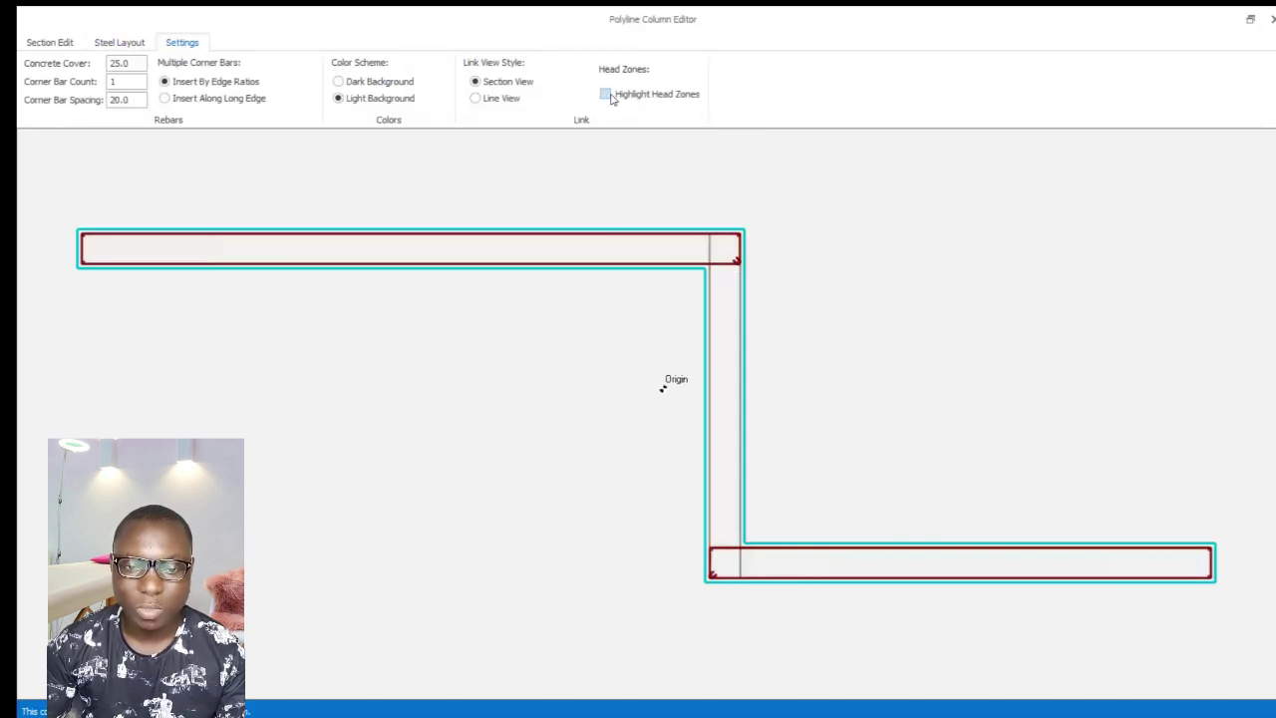
pyautogui.click(608, 95)
pyautogui.click(607, 95)
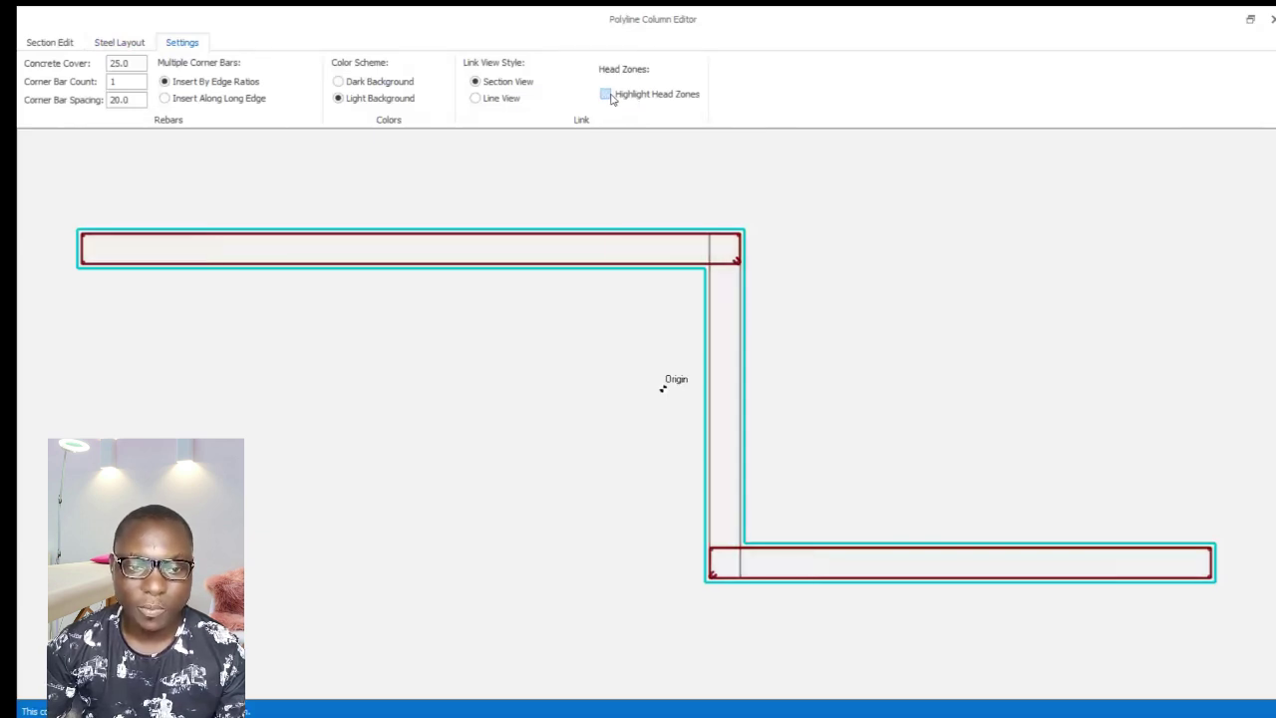
pyautogui.click(607, 95)
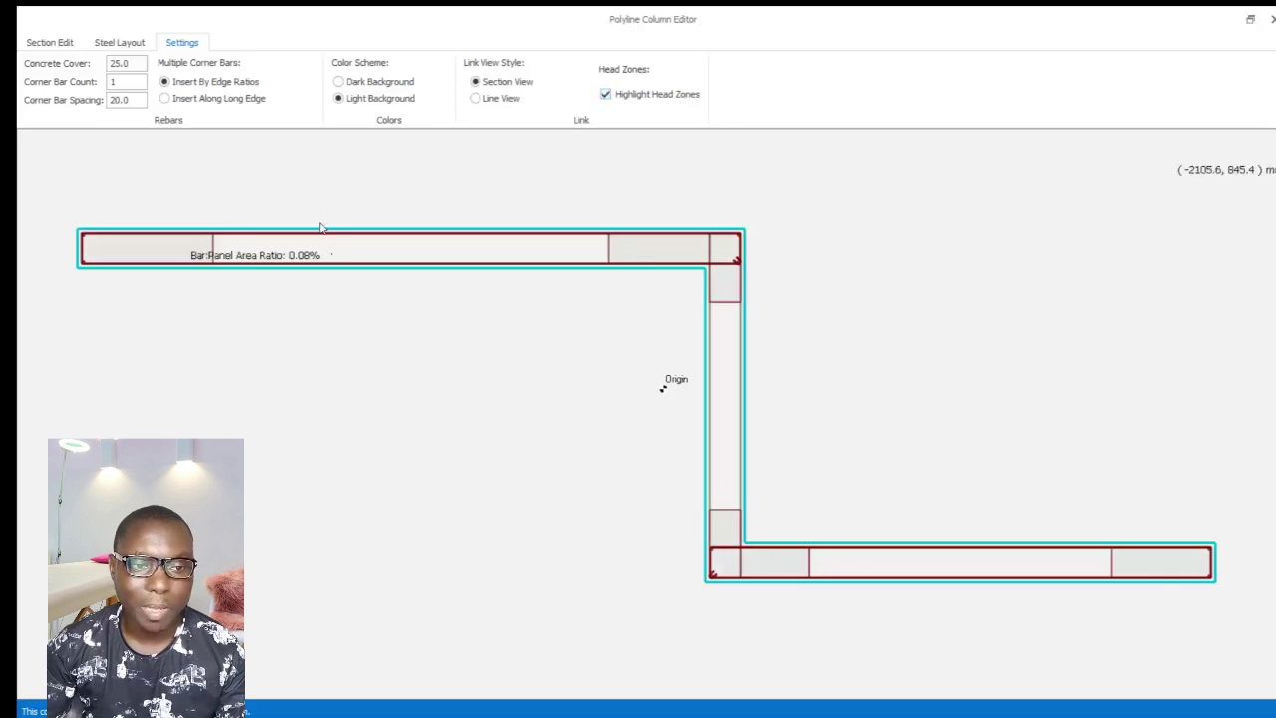
pyautogui.click(119, 42)
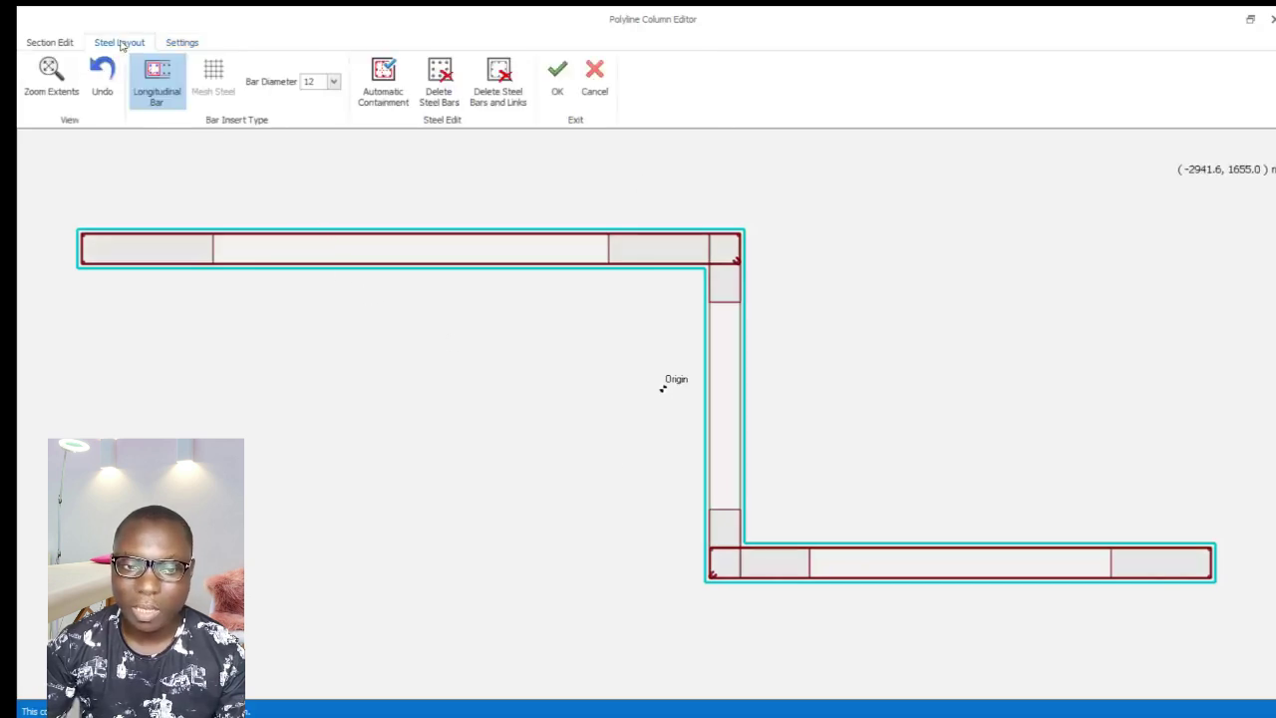
# Step: Generate 12 mm bars and links along the whole wall via Automatic Containment, with head zones off
pyautogui.click(384, 90)
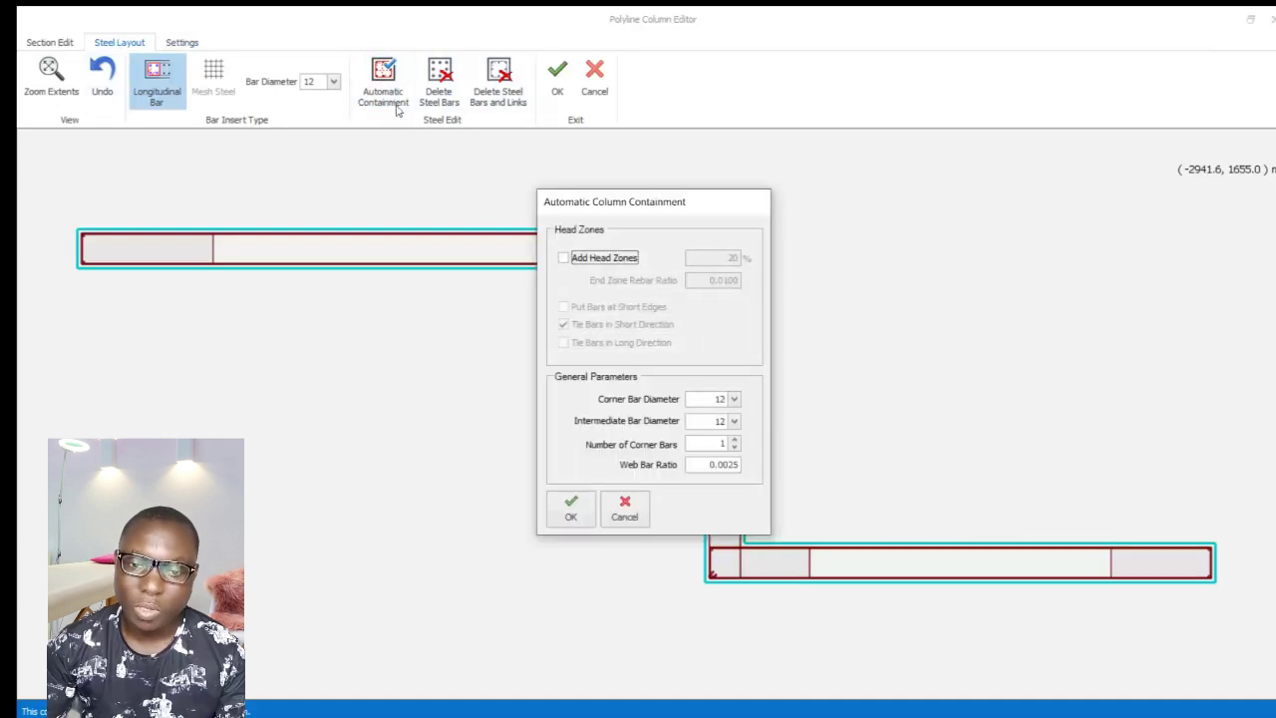
pyautogui.moveTo(735, 199); pyautogui.dragTo(849, 150)
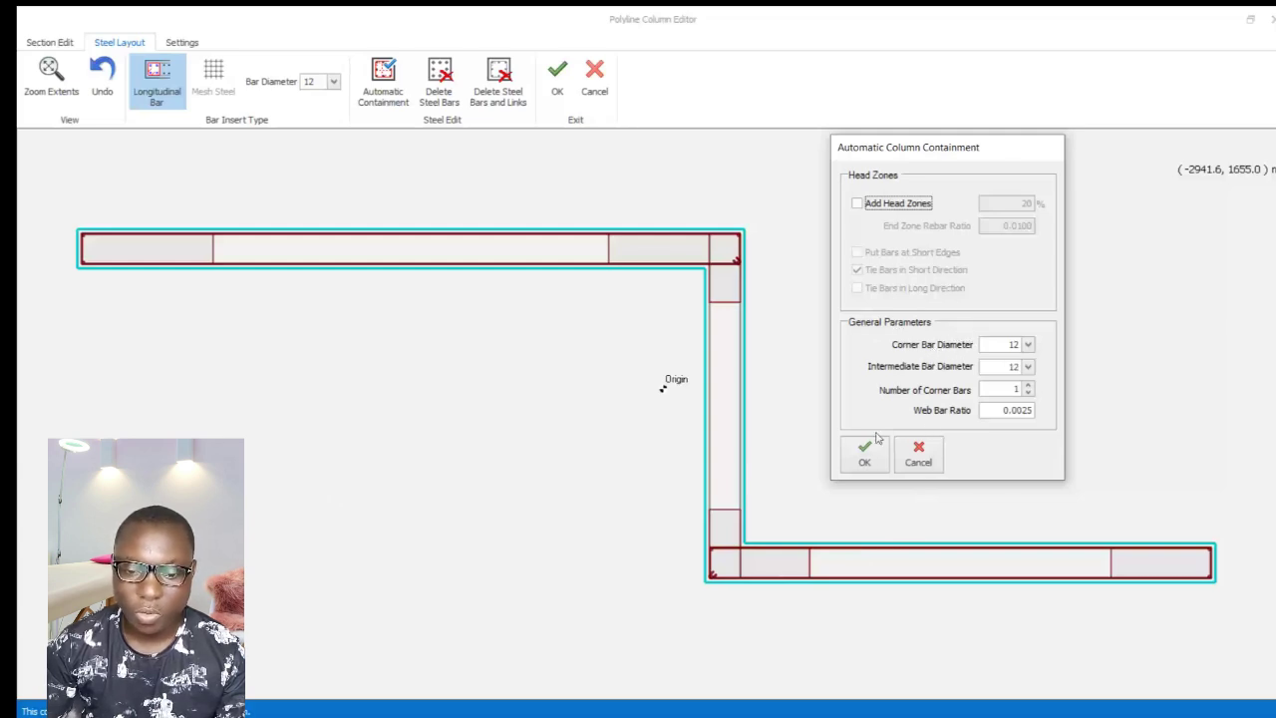
pyautogui.click(865, 461)
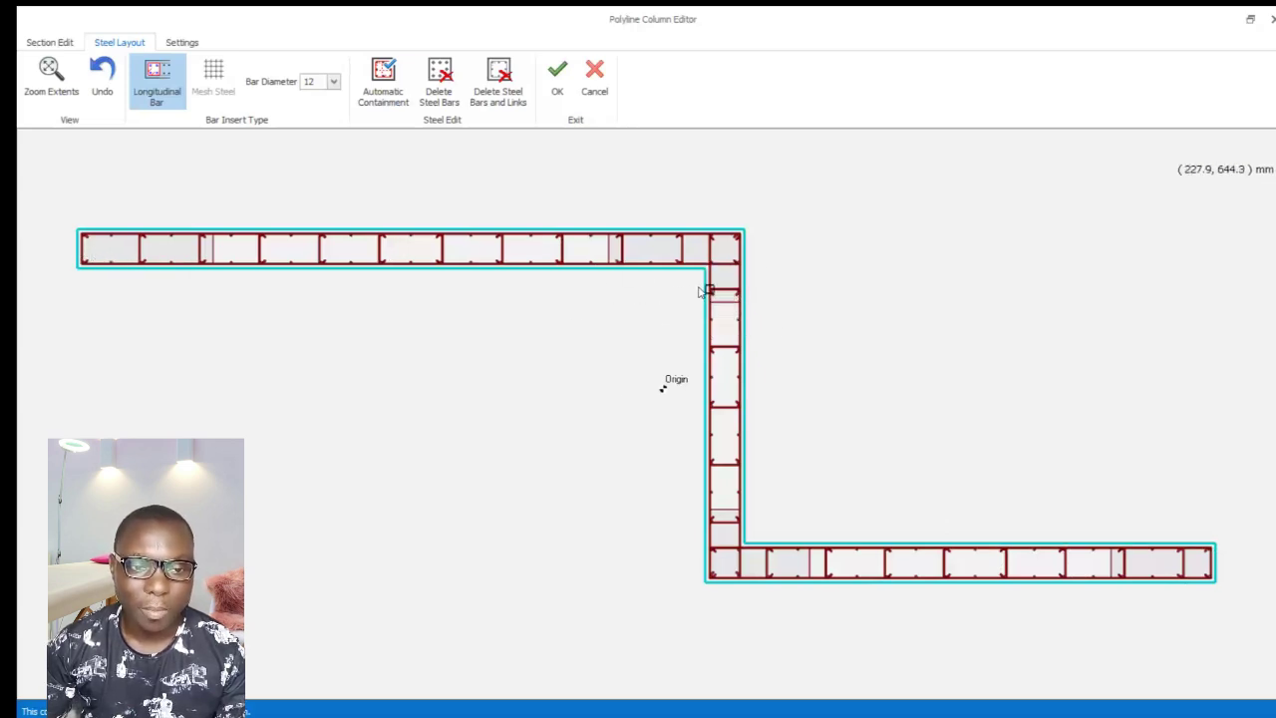
pyautogui.click(396, 97)
# Step: Regenerate containment with 10% head zones, short-edge bars and long-direction ties
pyautogui.moveTo(686, 211); pyautogui.dragTo(1069, 142)
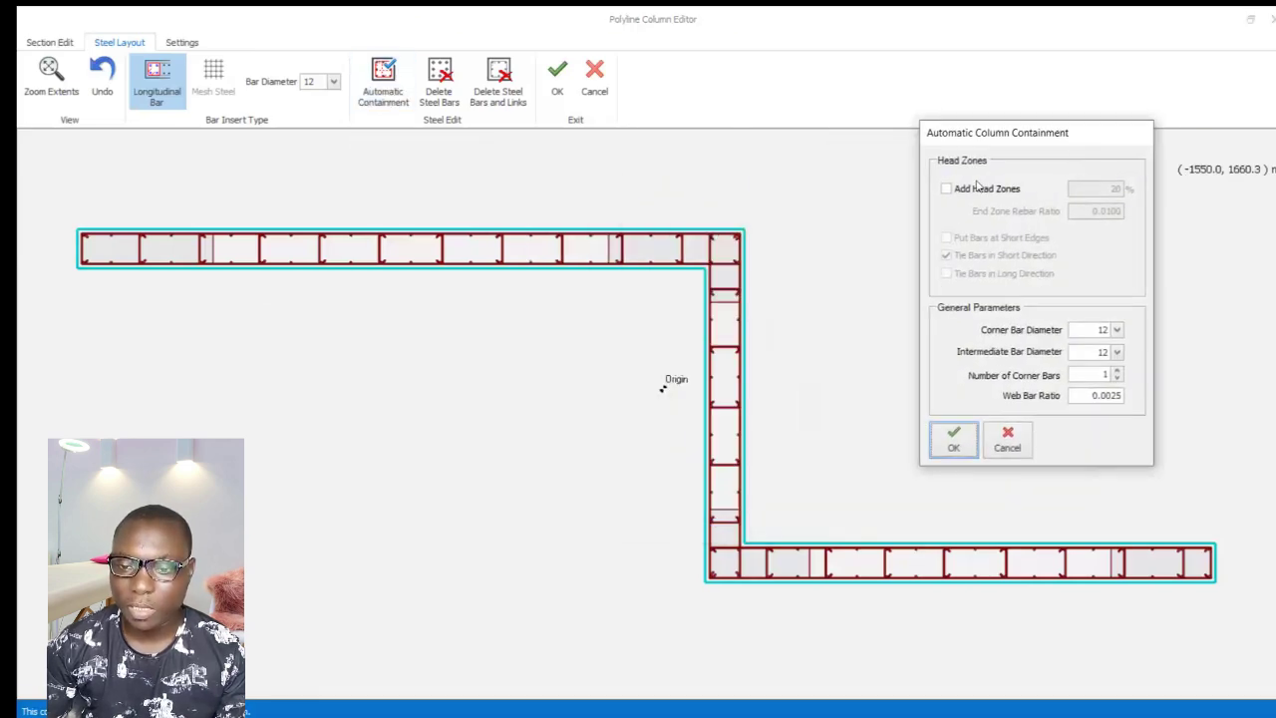
pyautogui.click(948, 190)
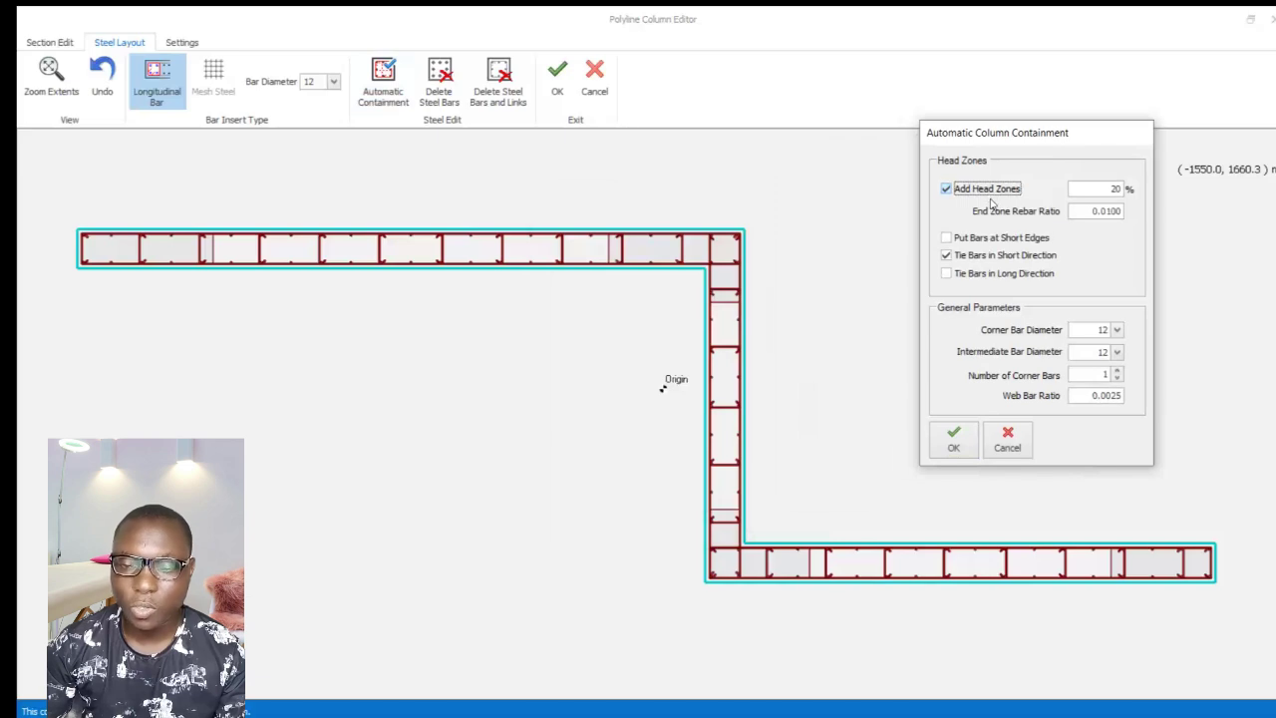
pyautogui.doubleClick(1114, 190)
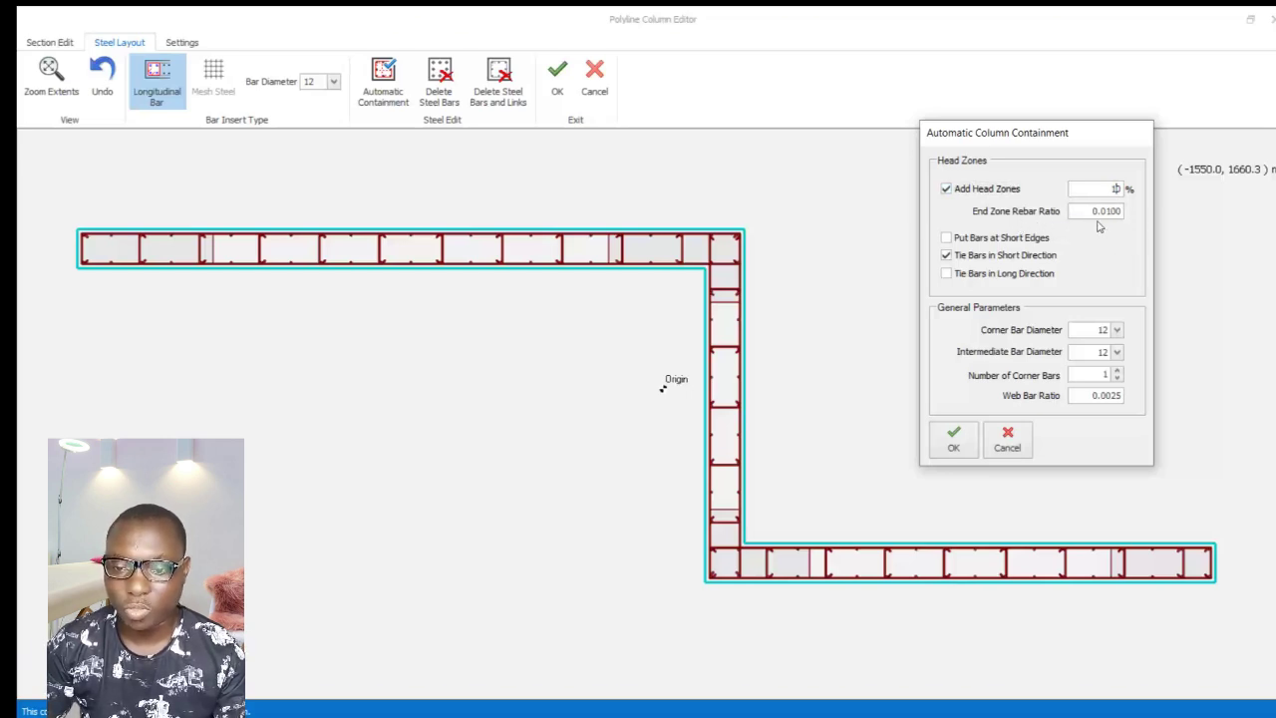
pyautogui.click(953, 275)
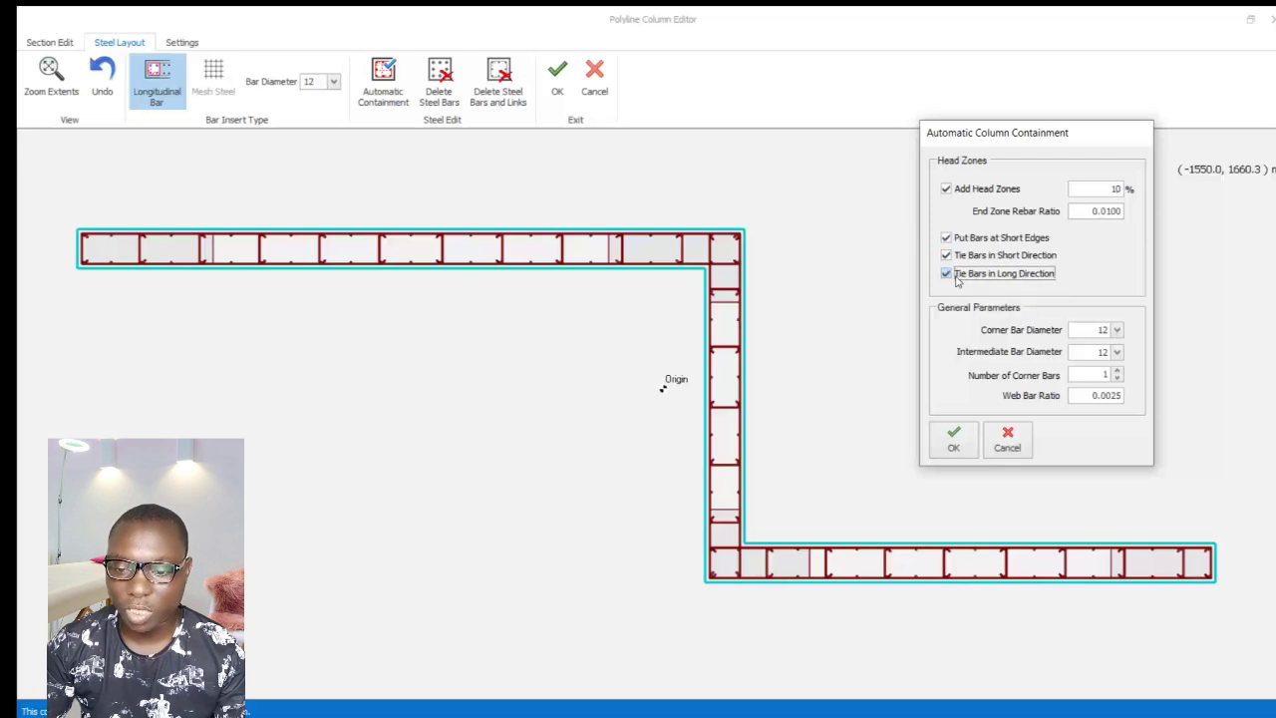
pyautogui.click(954, 445)
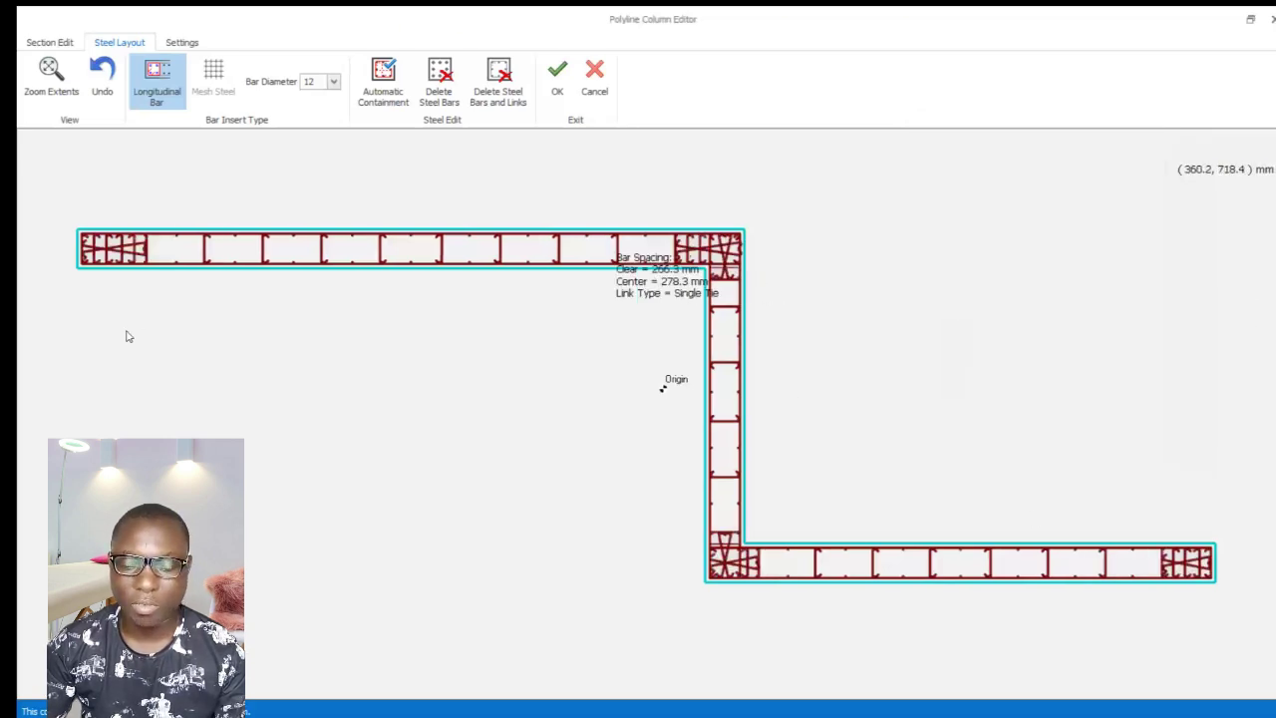
# Step: Zoom around wall 3W11's H12 bar layout, then go back to the Column Reinforcement Design dialog
pyautogui.scroll(2, 704, 260)
pyautogui.scroll(2, 726, 276)
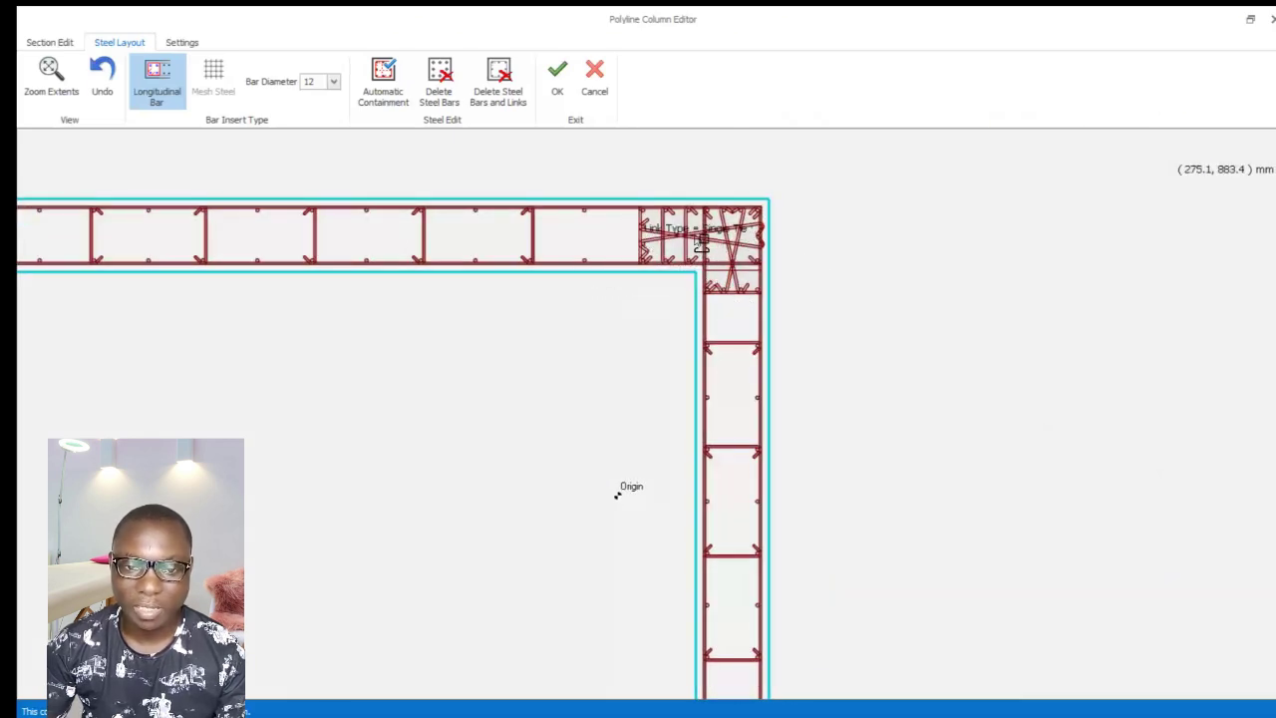
pyautogui.scroll(-3, 698, 279)
pyautogui.scroll(-1, 696, 282)
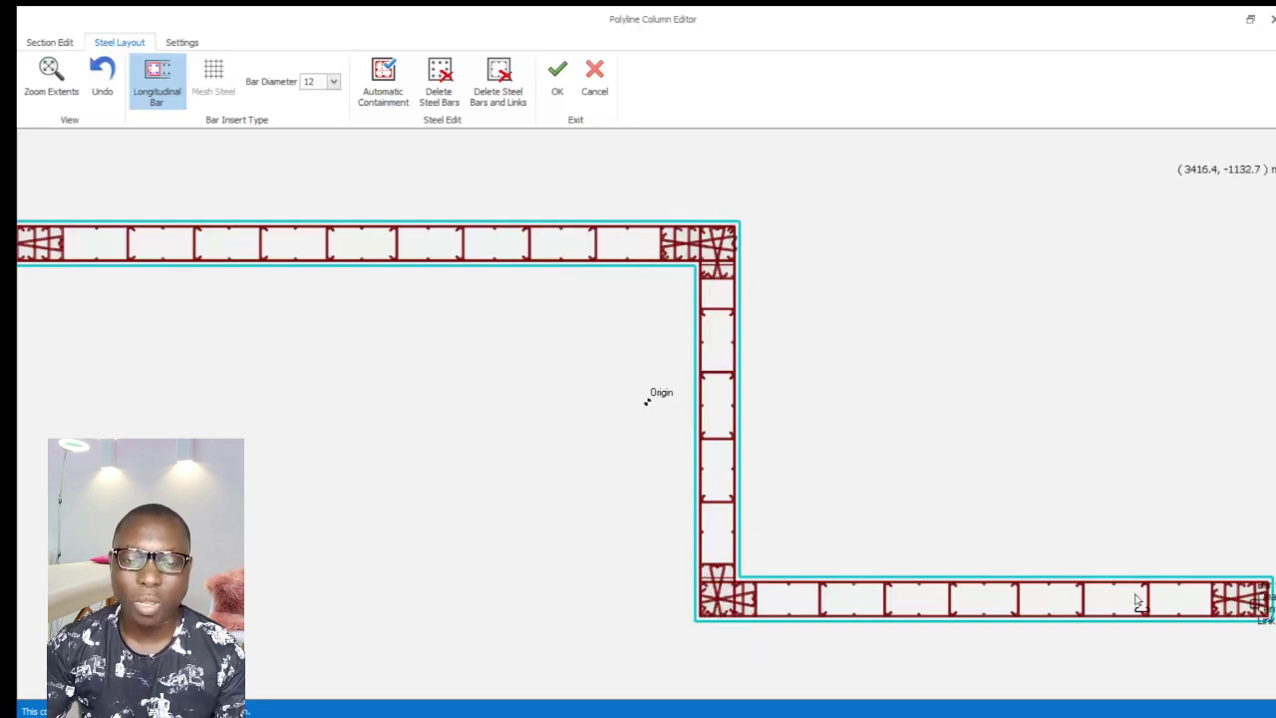
pyautogui.scroll(-1, 844, 425)
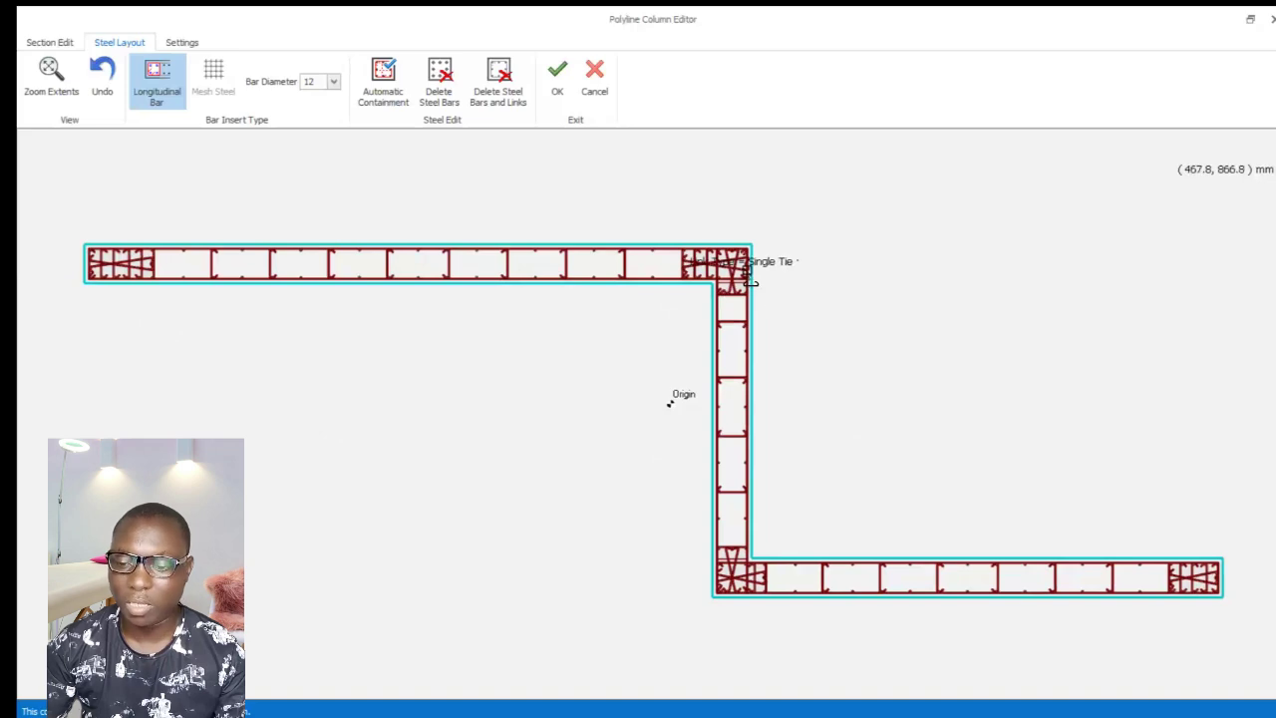
pyautogui.scroll(1, 1215, 600)
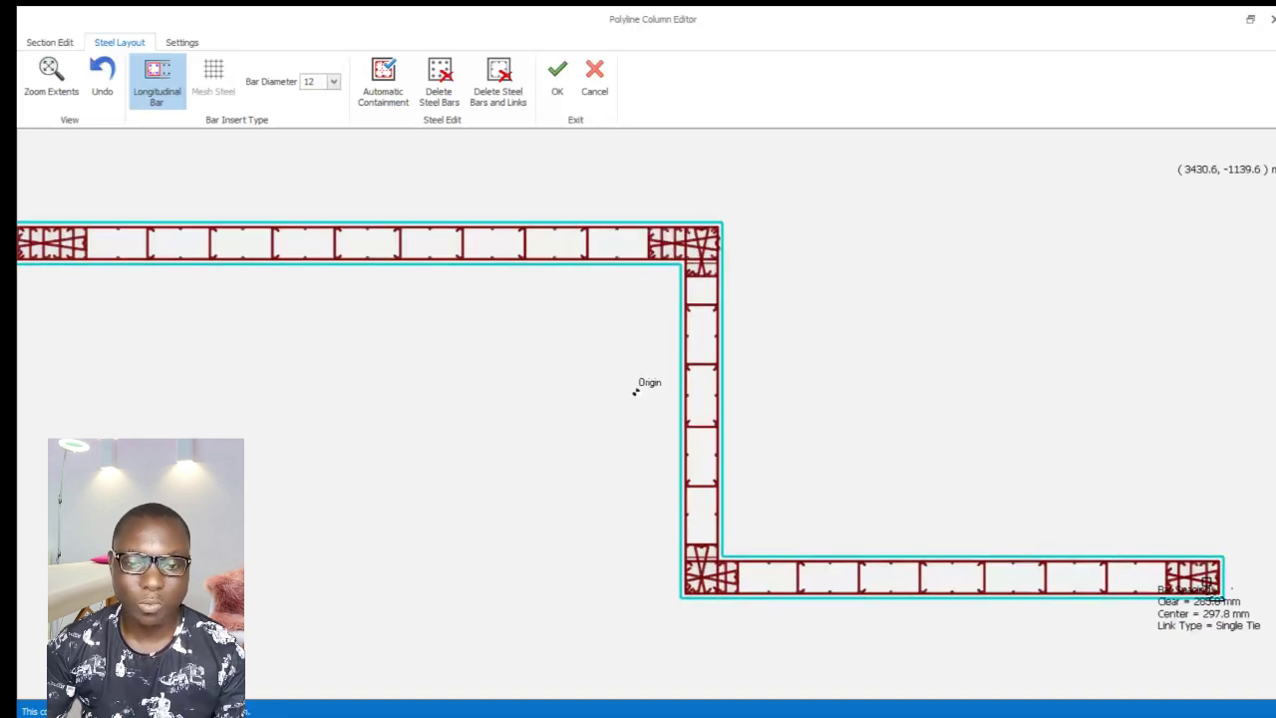
pyautogui.scroll(-1, 690, 265)
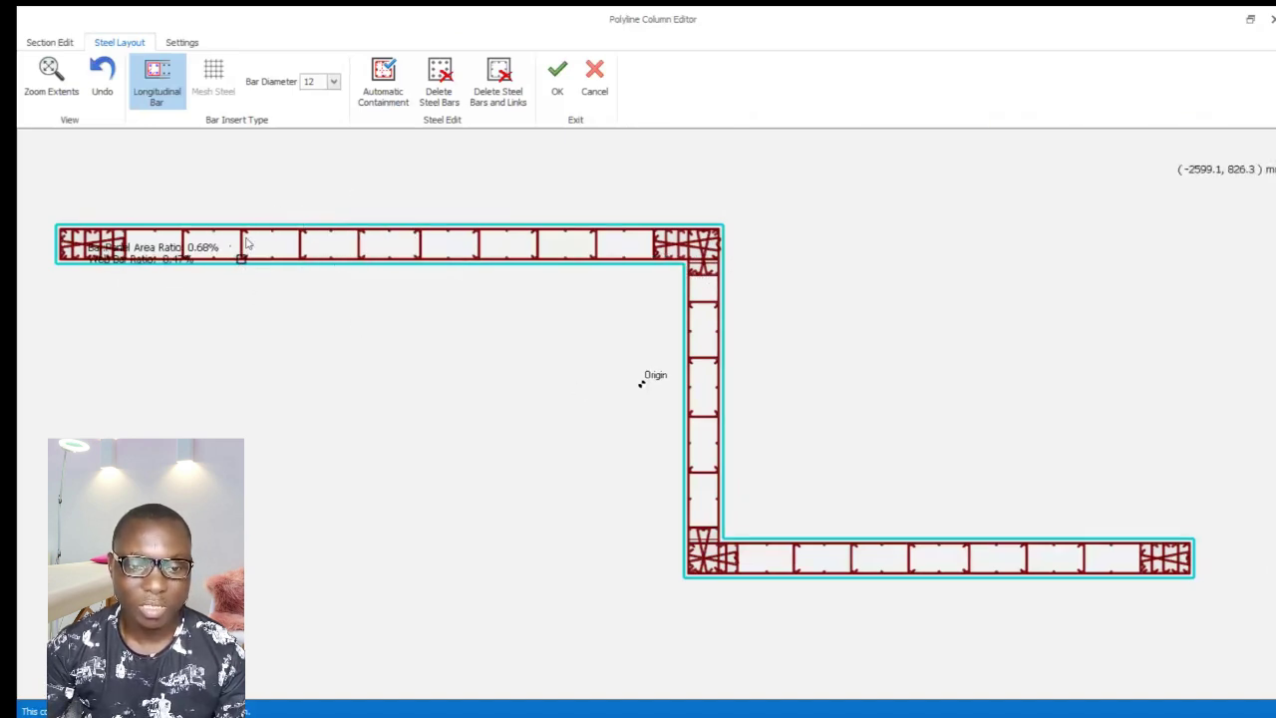
pyautogui.scroll(1, 389, 247)
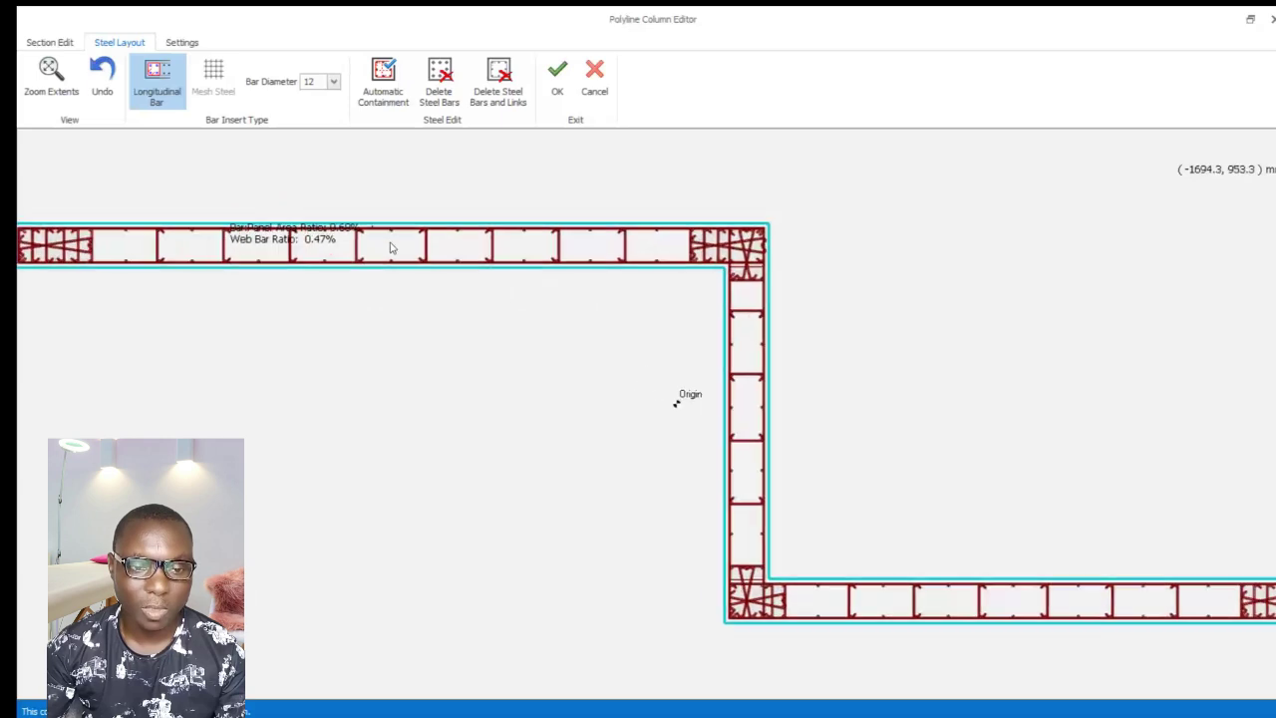
pyautogui.scroll(1, 384, 252)
pyautogui.scroll(1, 389, 244)
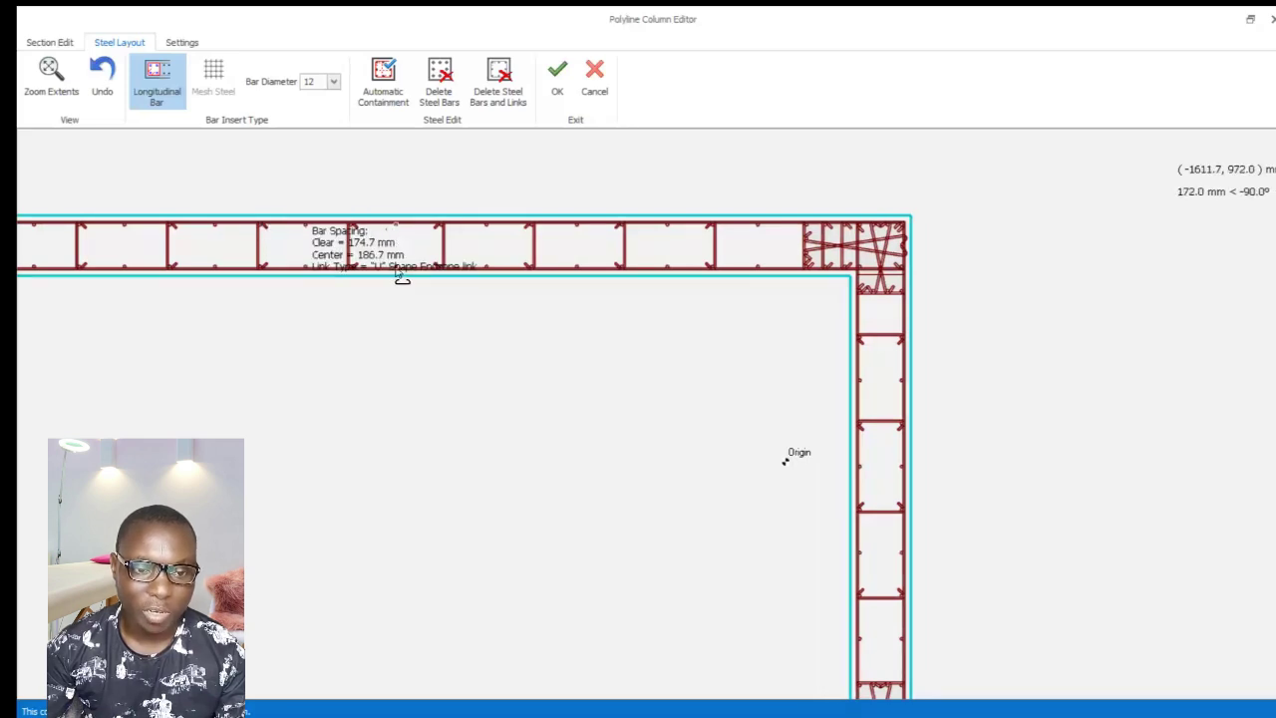
pyautogui.scroll(1, 399, 260)
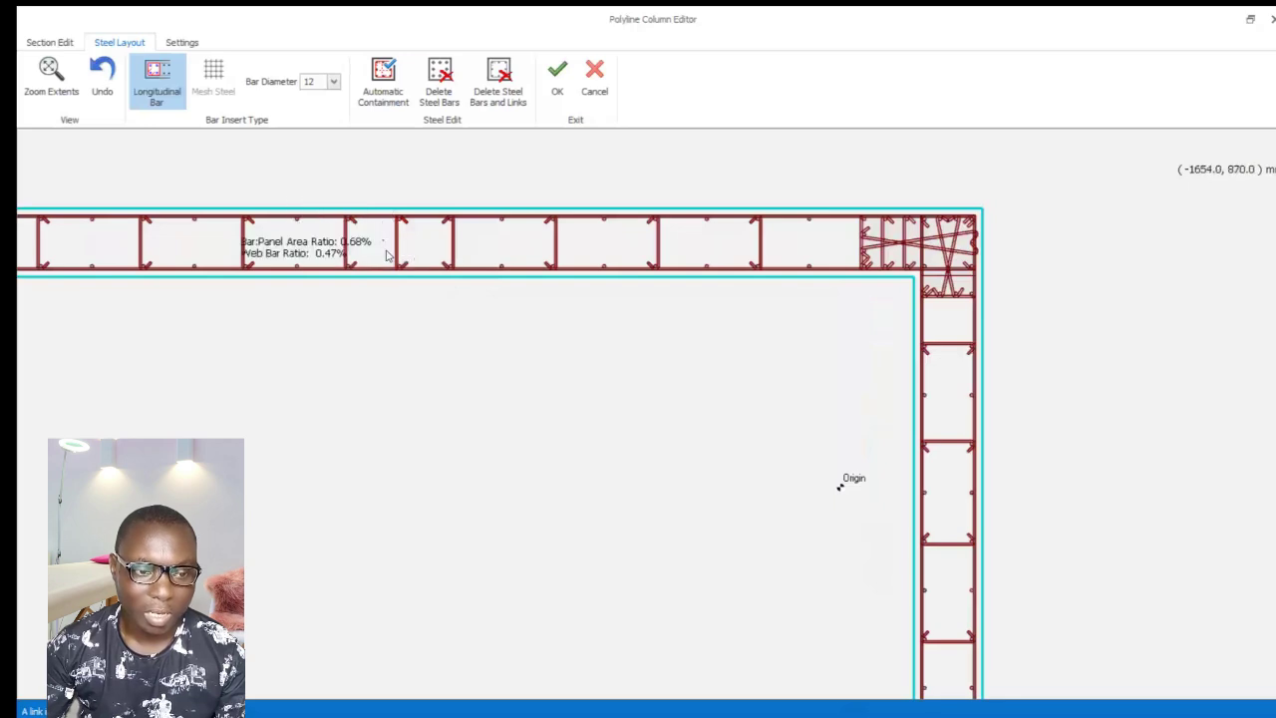
pyautogui.click(201, 277)
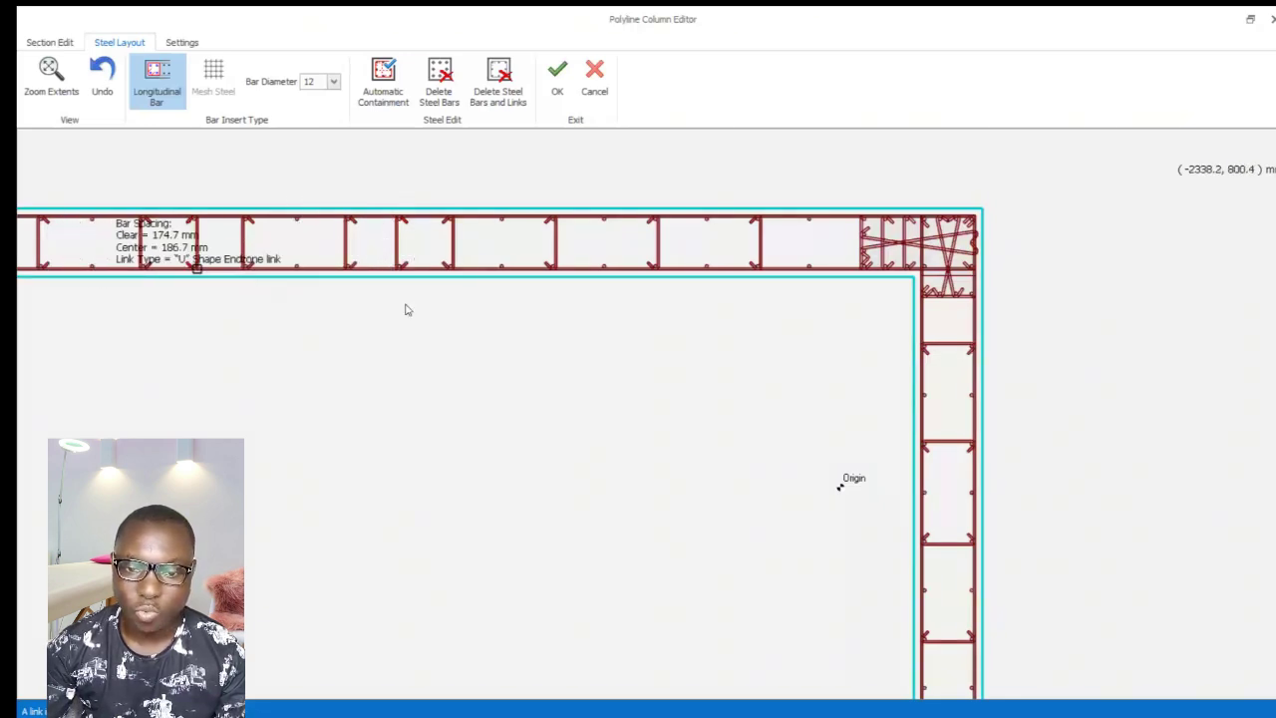
pyautogui.scroll(-1, 678, 244)
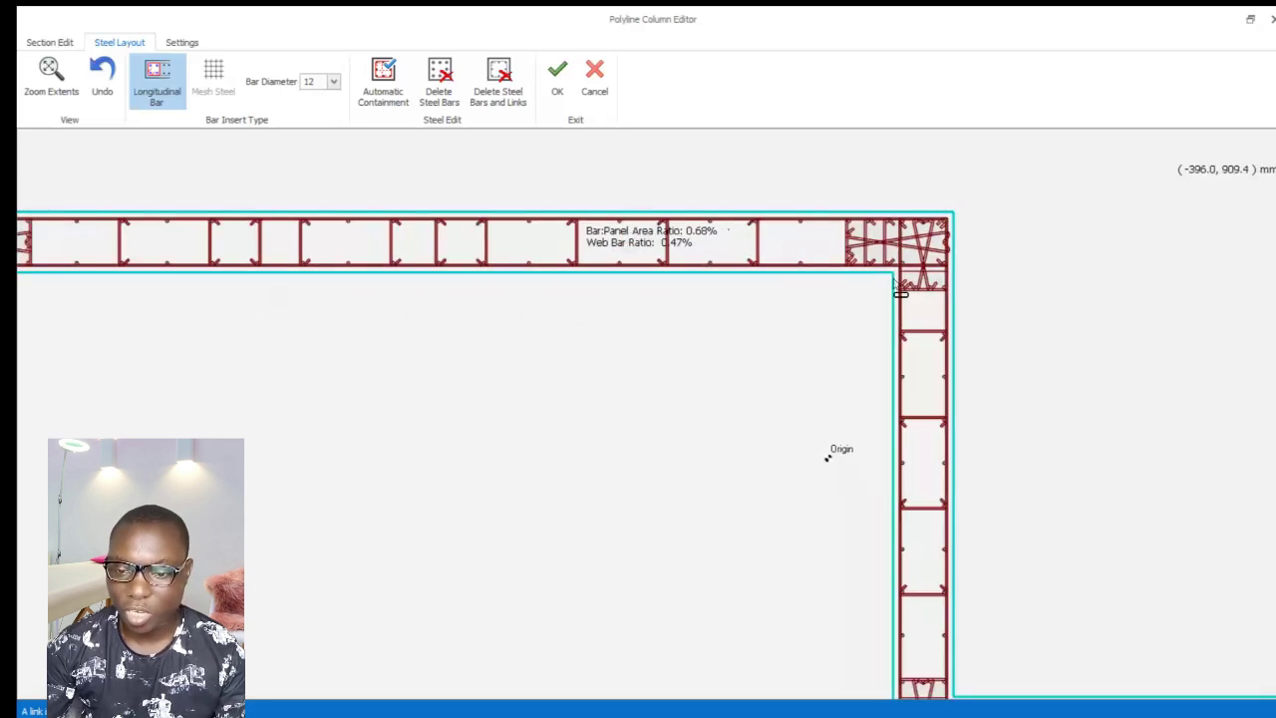
pyautogui.scroll(-1, 907, 424)
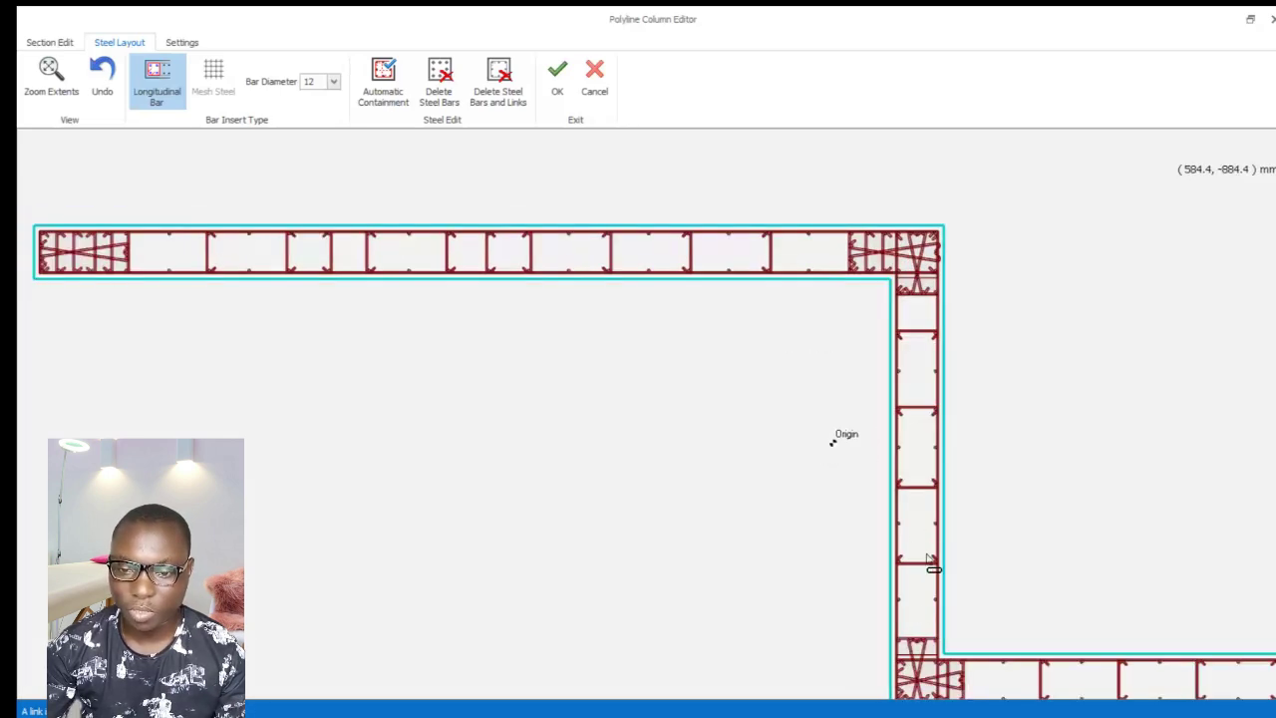
pyautogui.scroll(-1, 933, 565)
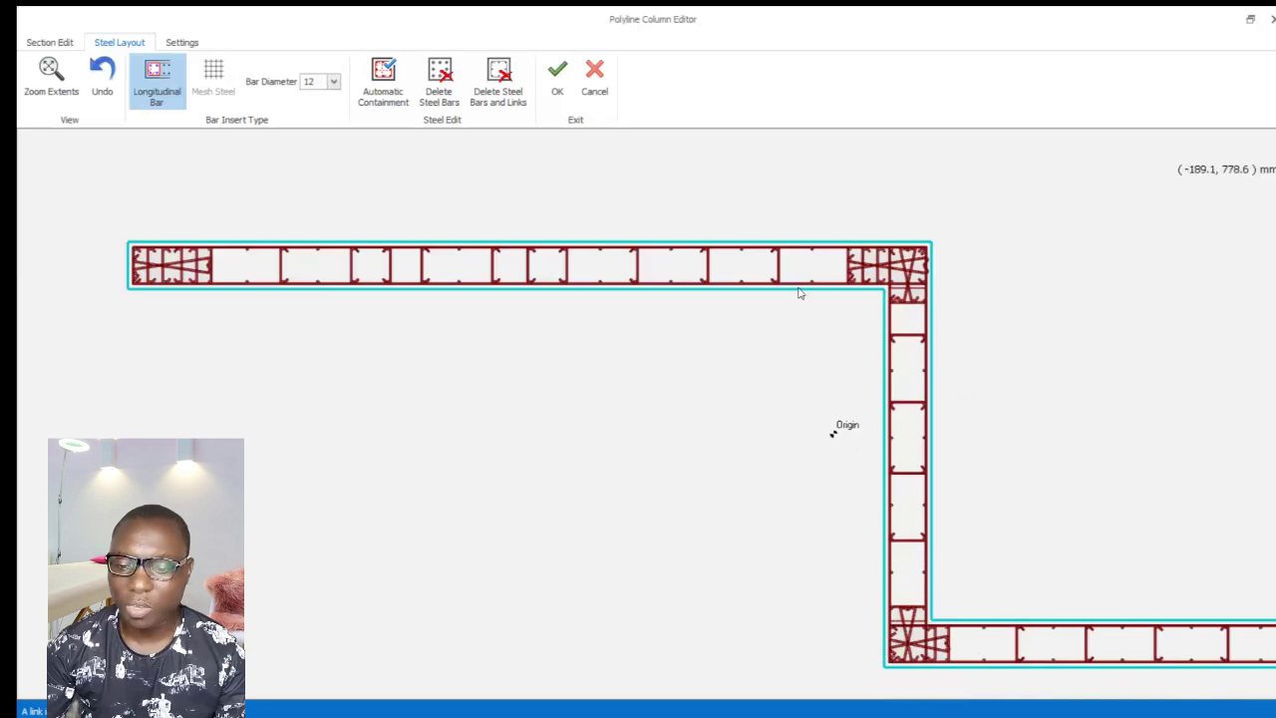
pyautogui.scroll(-2, 478, 354)
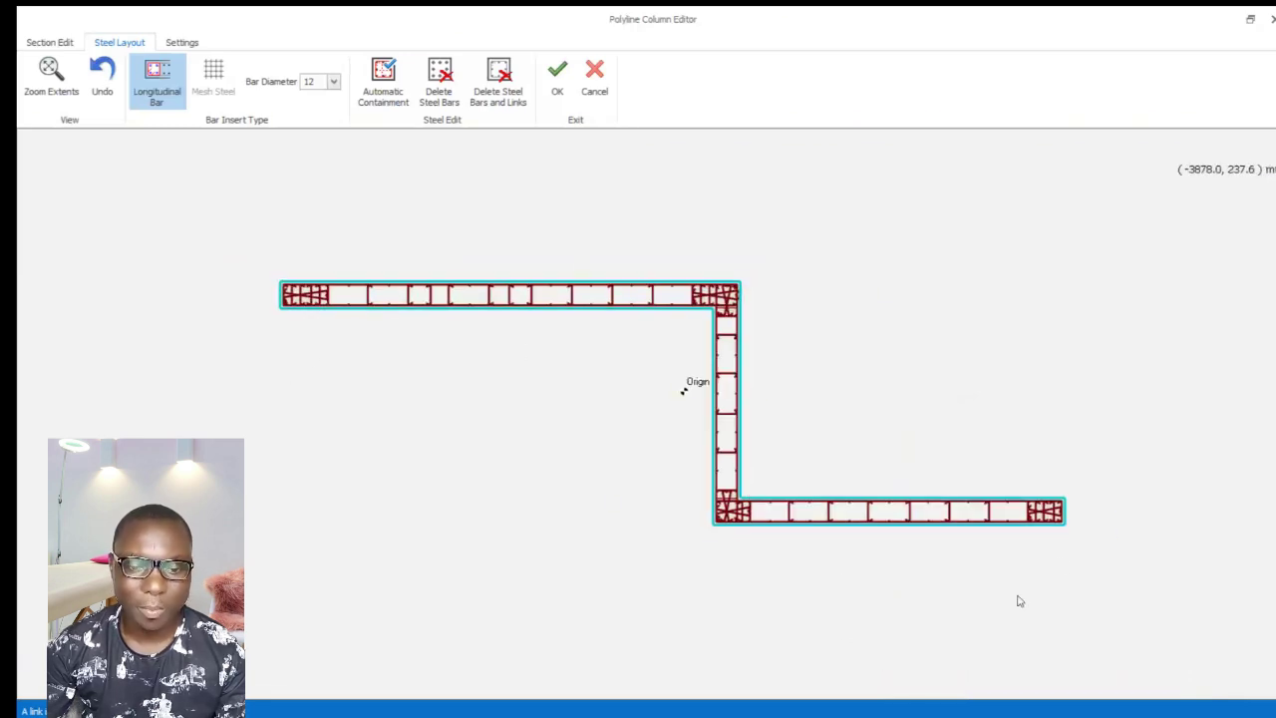
pyautogui.scroll(1, 740, 492)
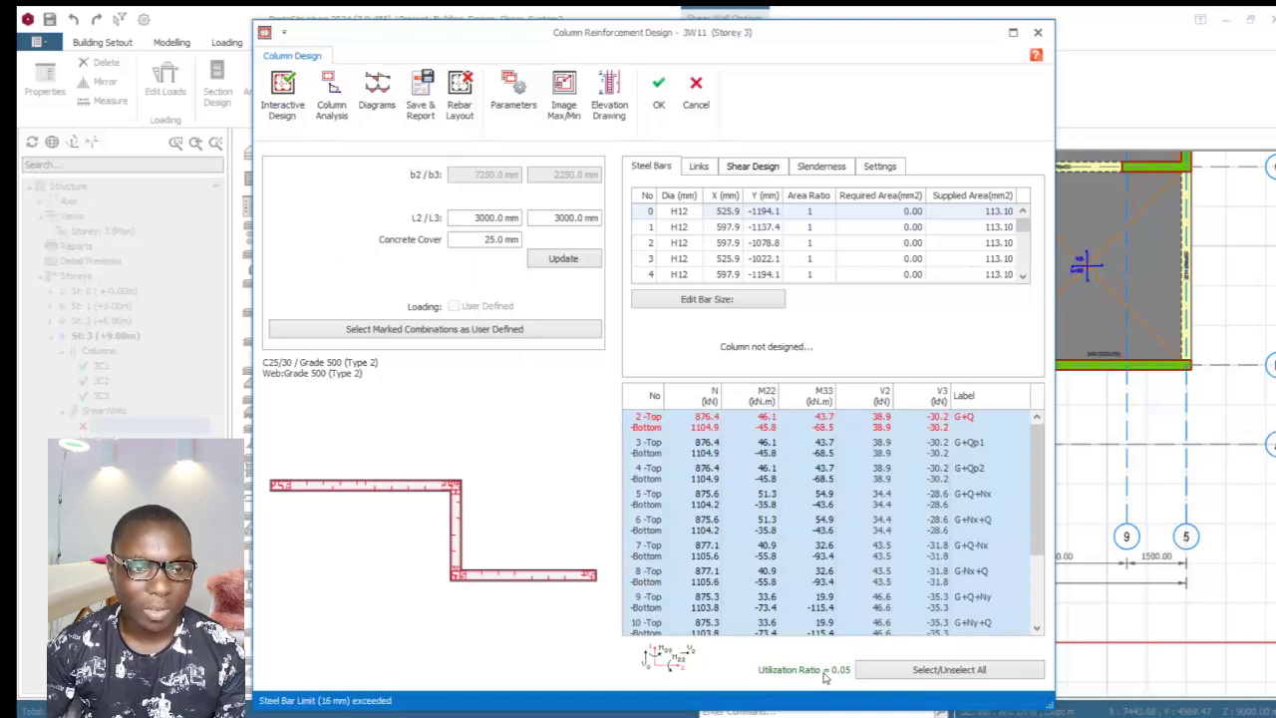
# Step: Design wall 3W11 to 140H10 bars (0.48%, utilisation 0.21) and reopen its Rebar Layout
pyautogui.click(282, 93)
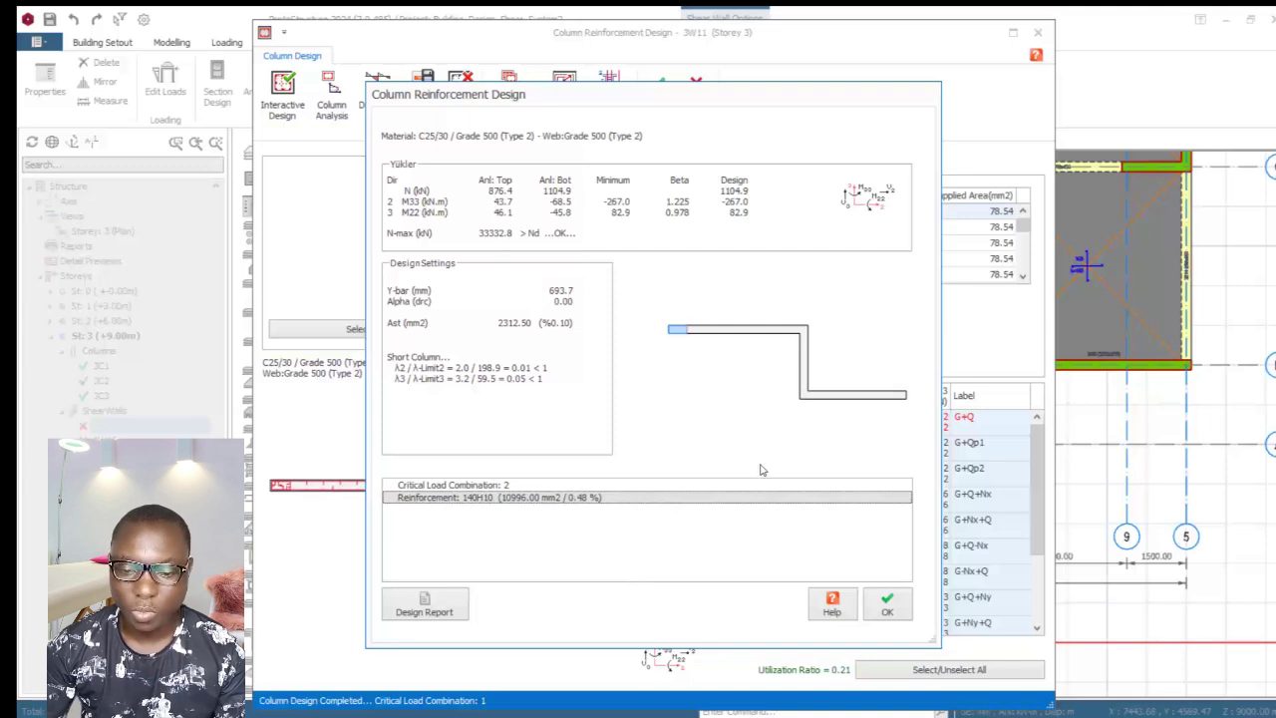
pyautogui.click(888, 606)
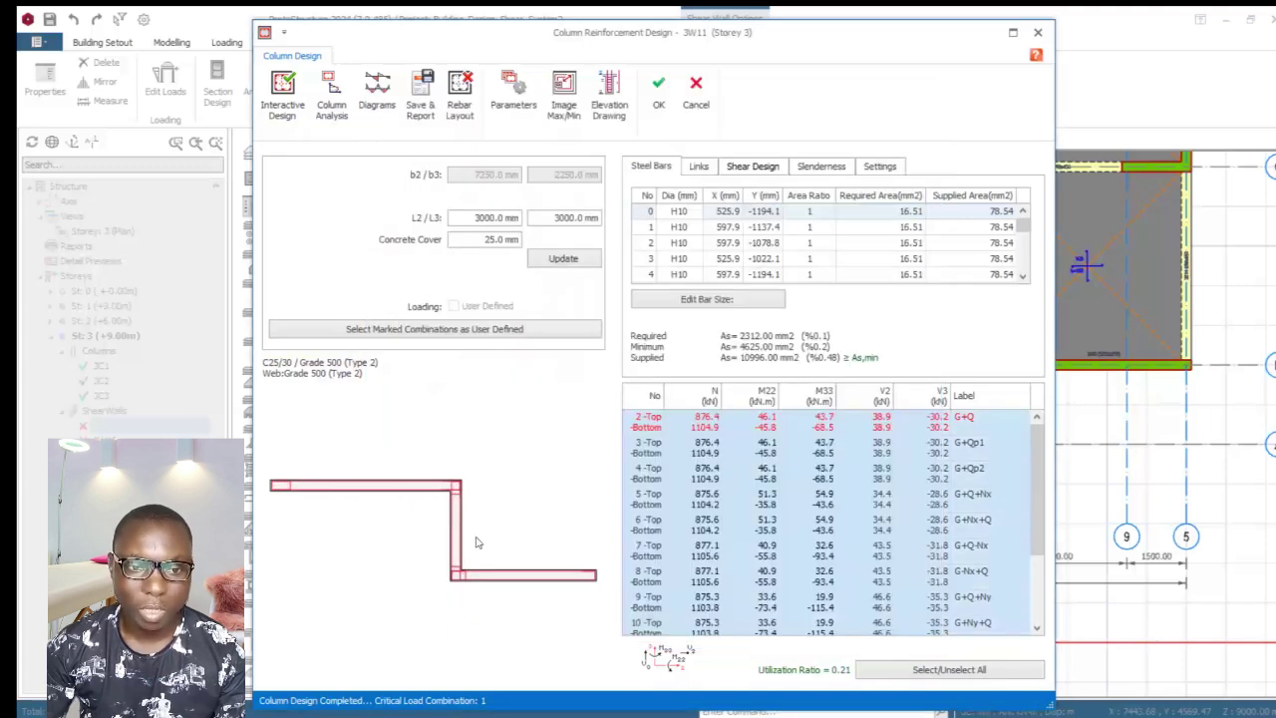
pyautogui.click(458, 108)
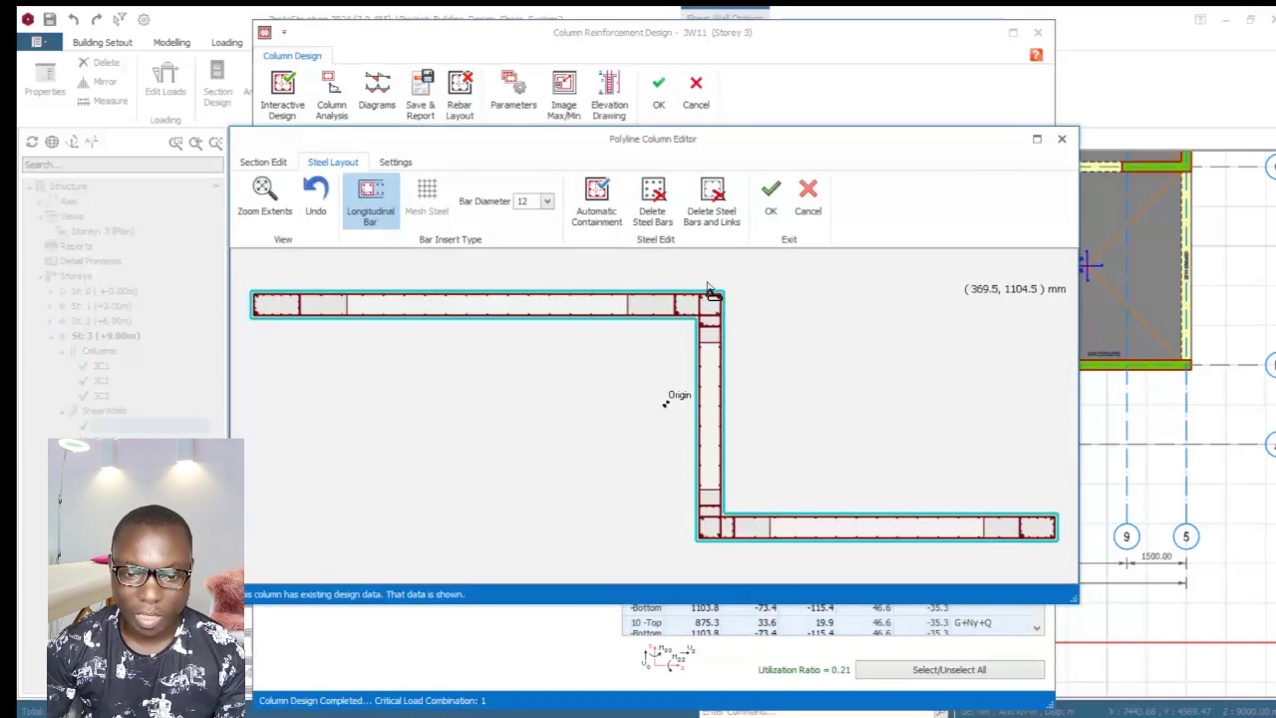
# Step: Regenerate containment with short-edge bars and long-direction ties, giving H12 bars totalling 15834 mm2
pyautogui.scroll(3, 713, 317)
pyautogui.scroll(-2, 675, 370)
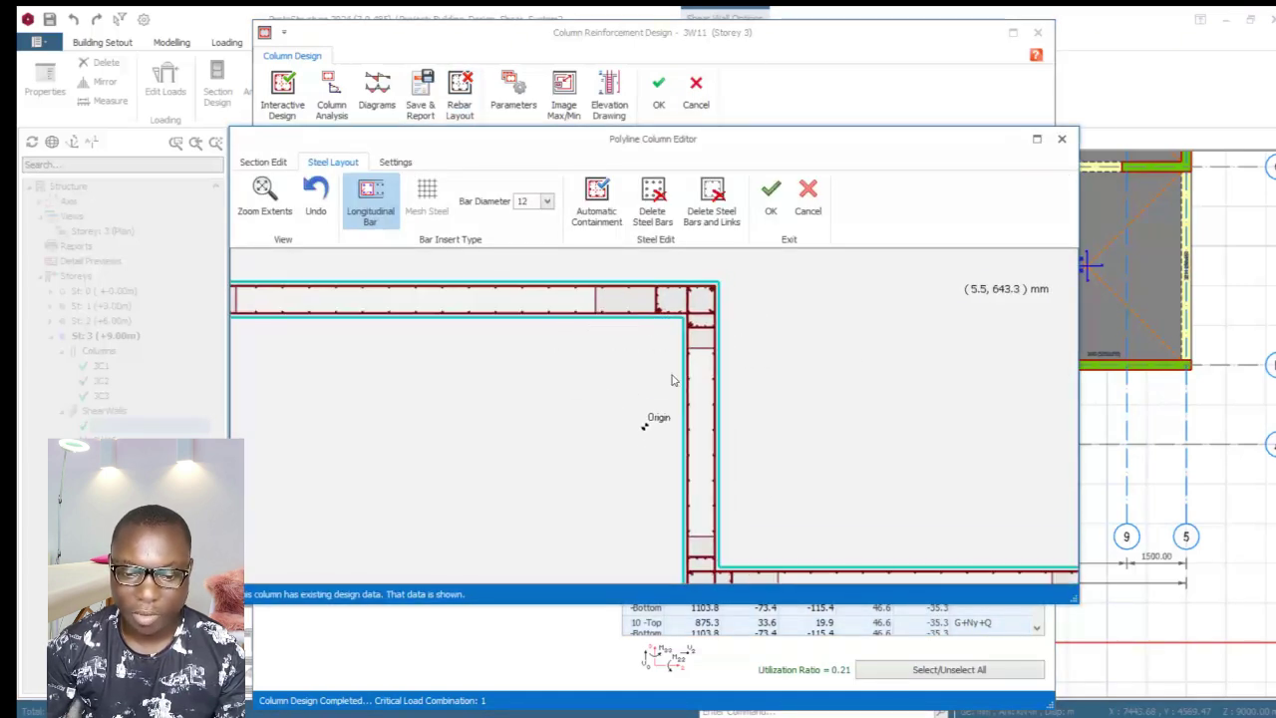
pyautogui.click(596, 202)
pyautogui.click(564, 258)
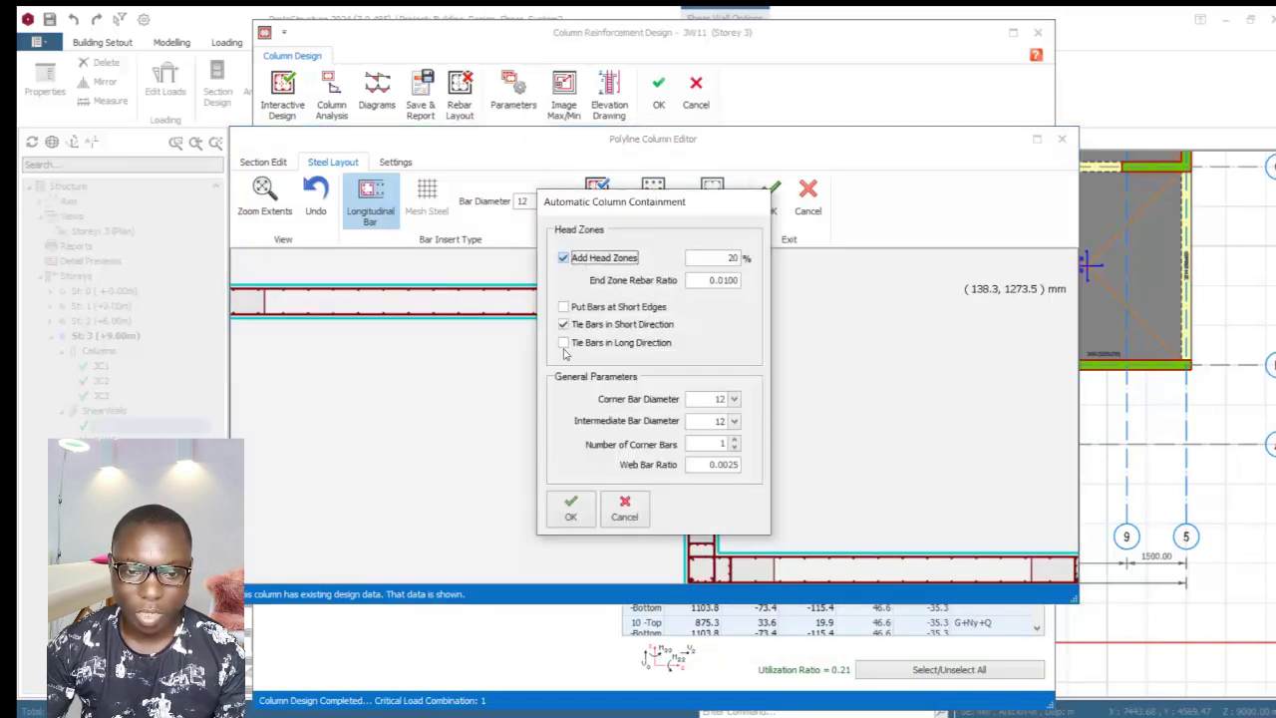
pyautogui.click(564, 343)
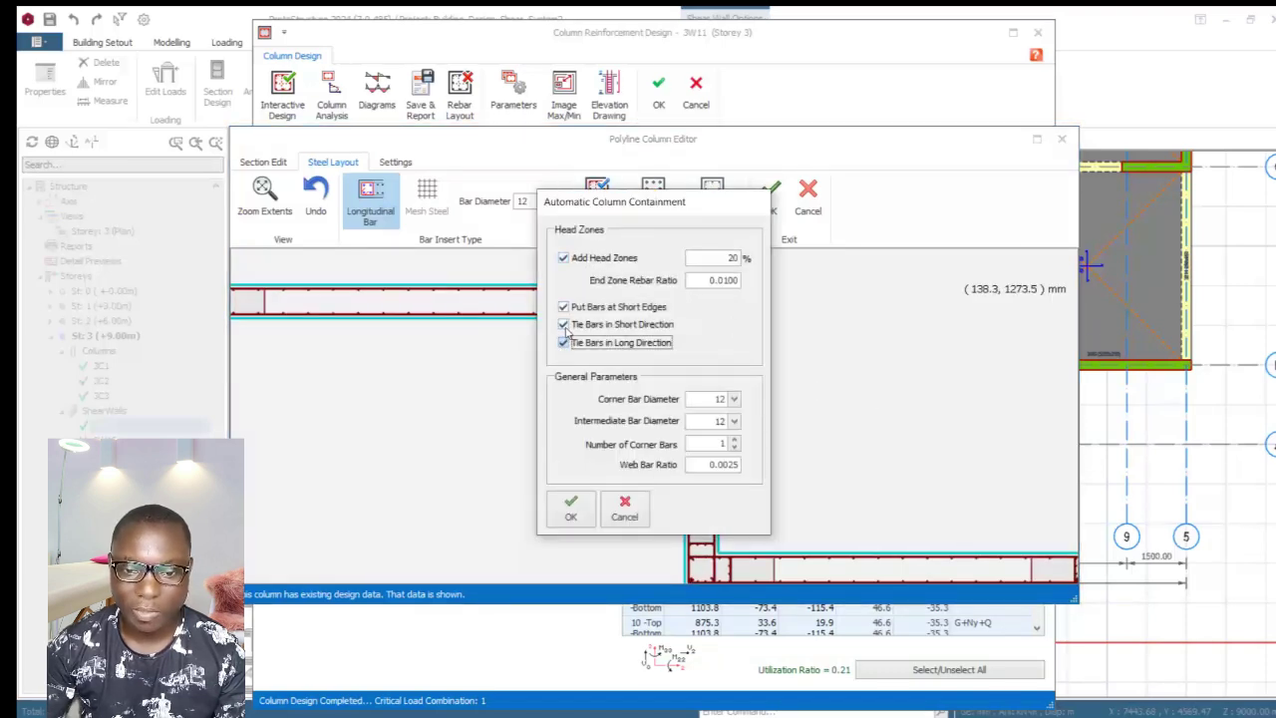
pyautogui.click(732, 258)
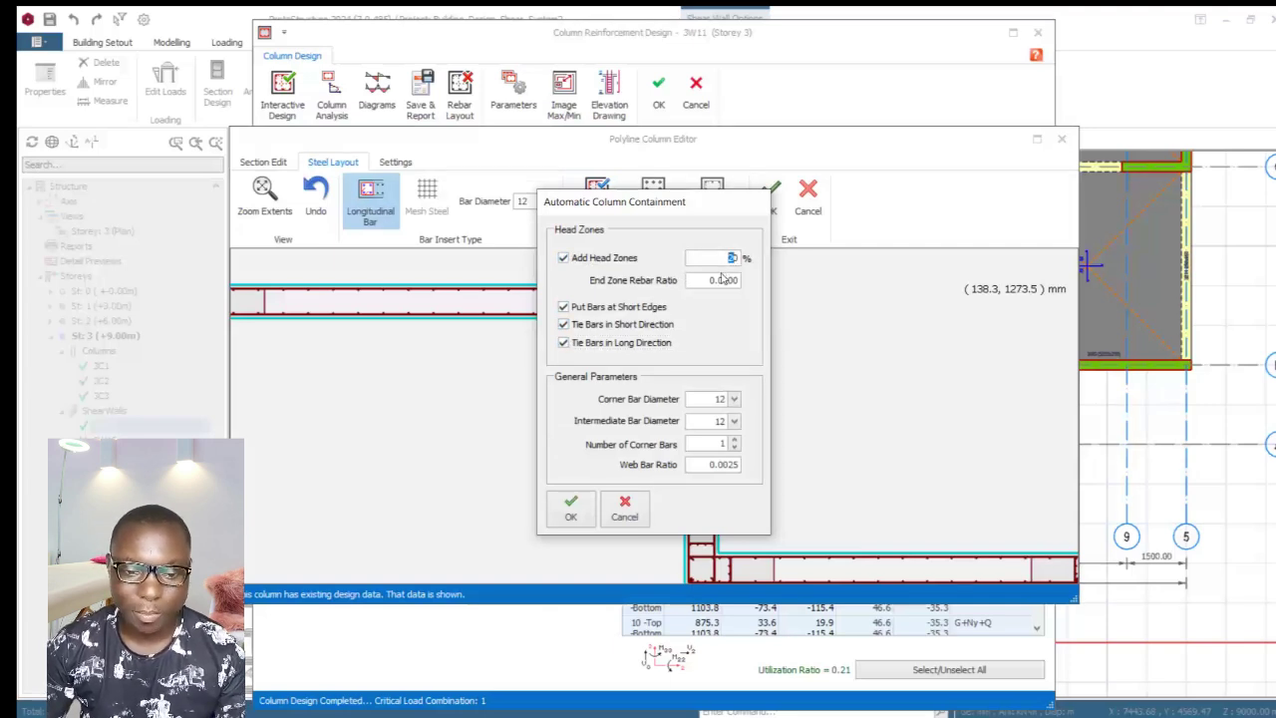
pyautogui.click(570, 508)
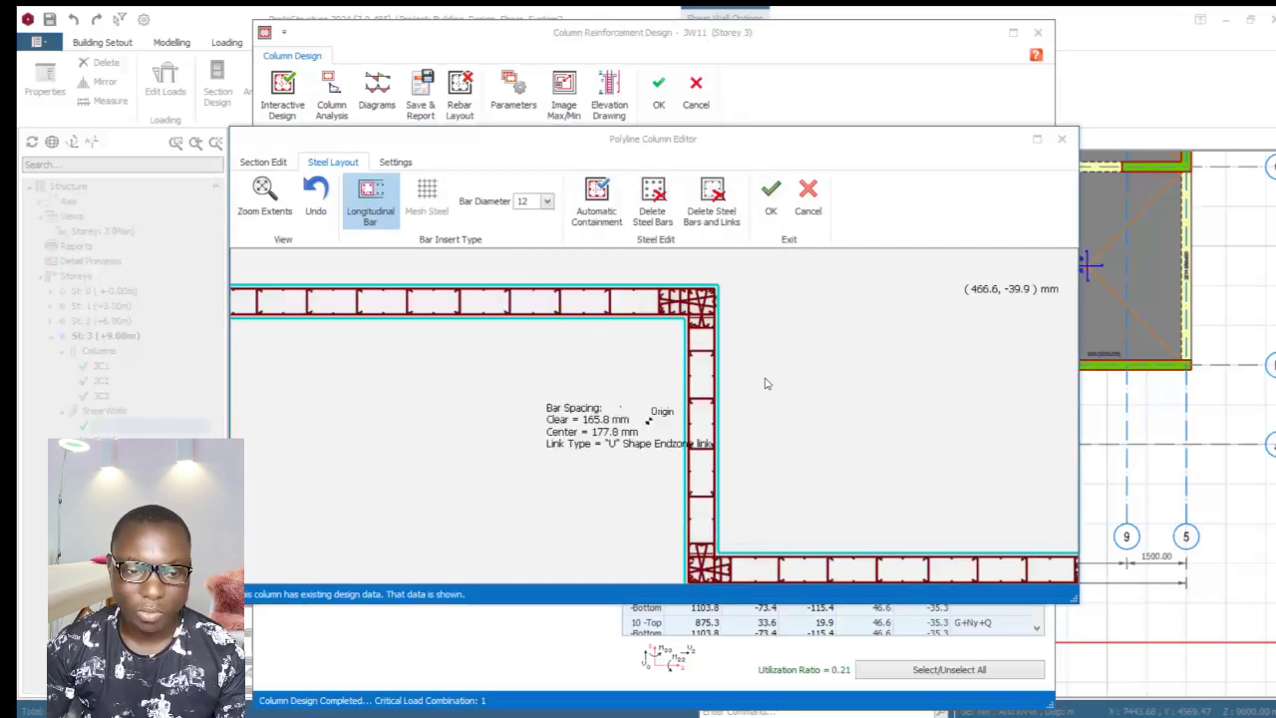
pyautogui.scroll(-3, 688, 399)
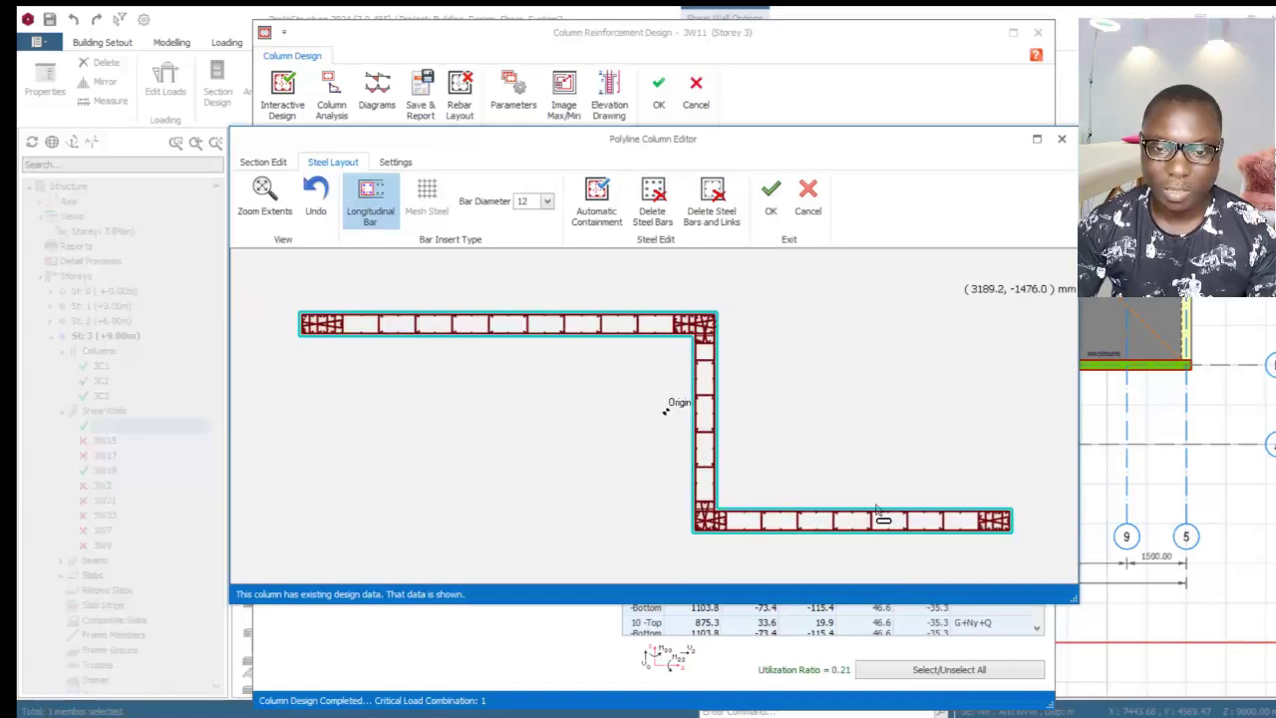
pyautogui.click(771, 199)
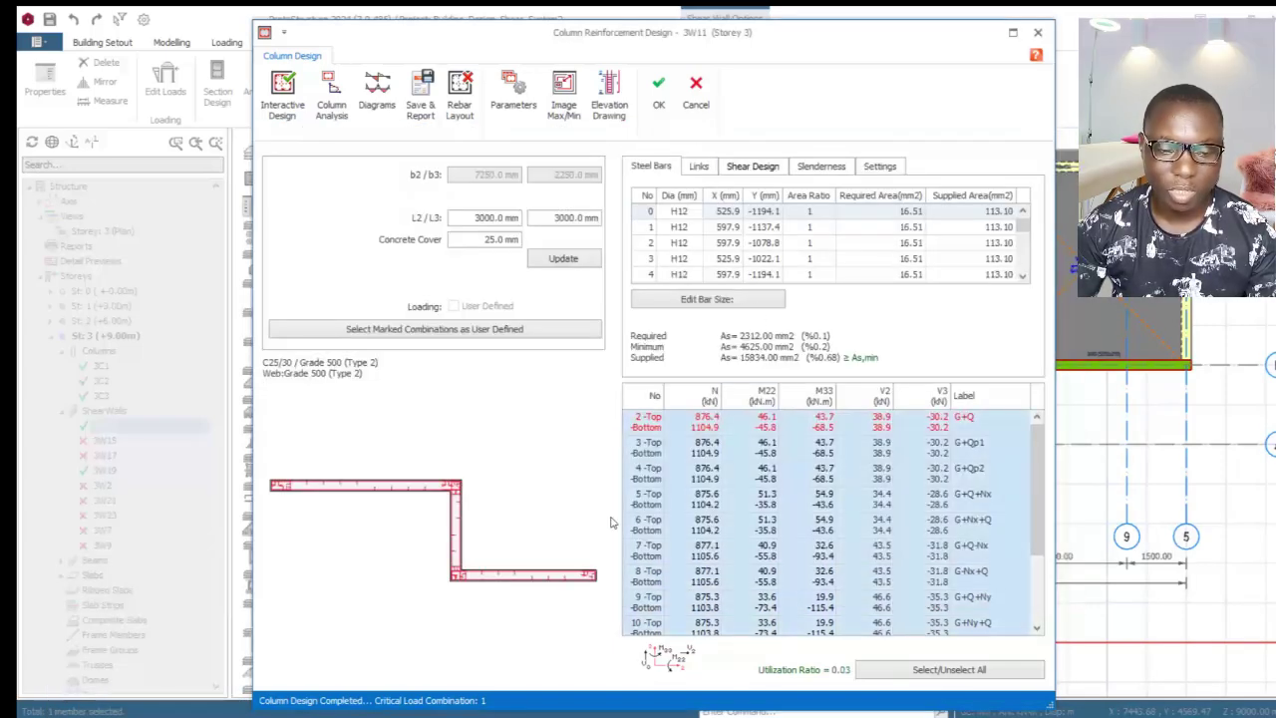
# Step: Accept wall 3W11's passing design and return to the storey 3 floor plan
pyautogui.click(658, 89)
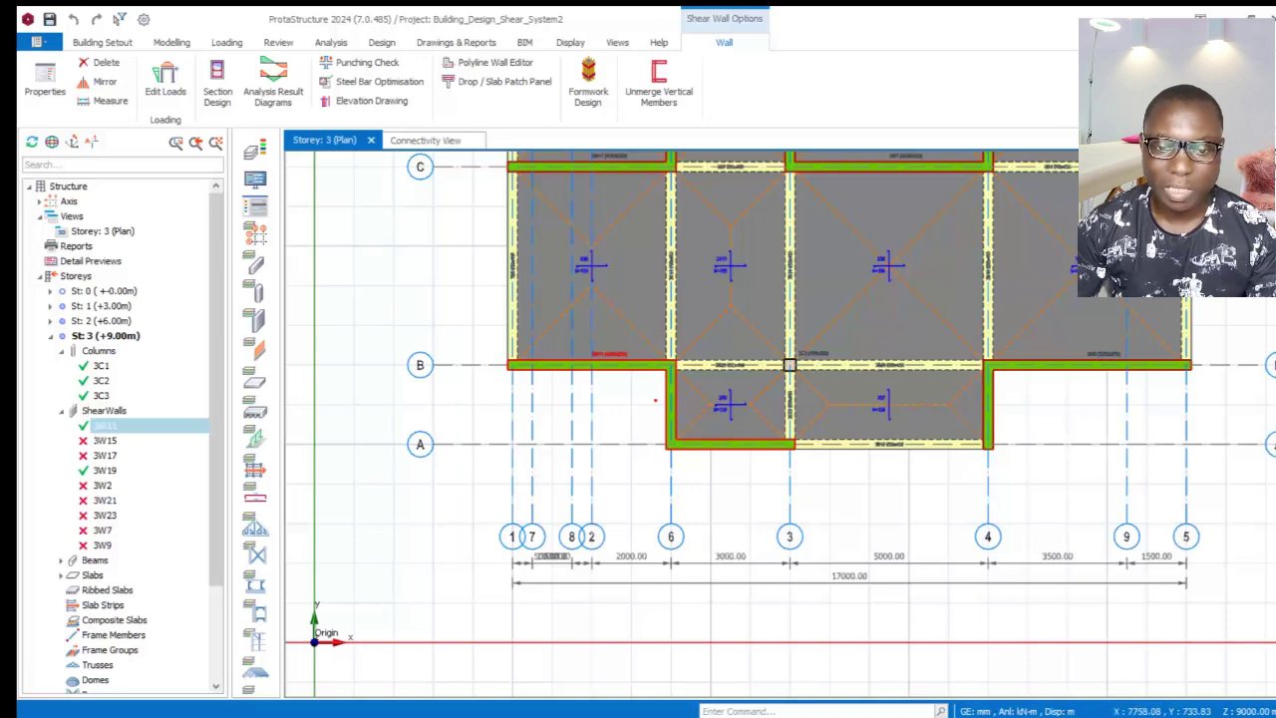
pyautogui.scroll(-5, 658, 643)
pyautogui.scroll(3, 599, 339)
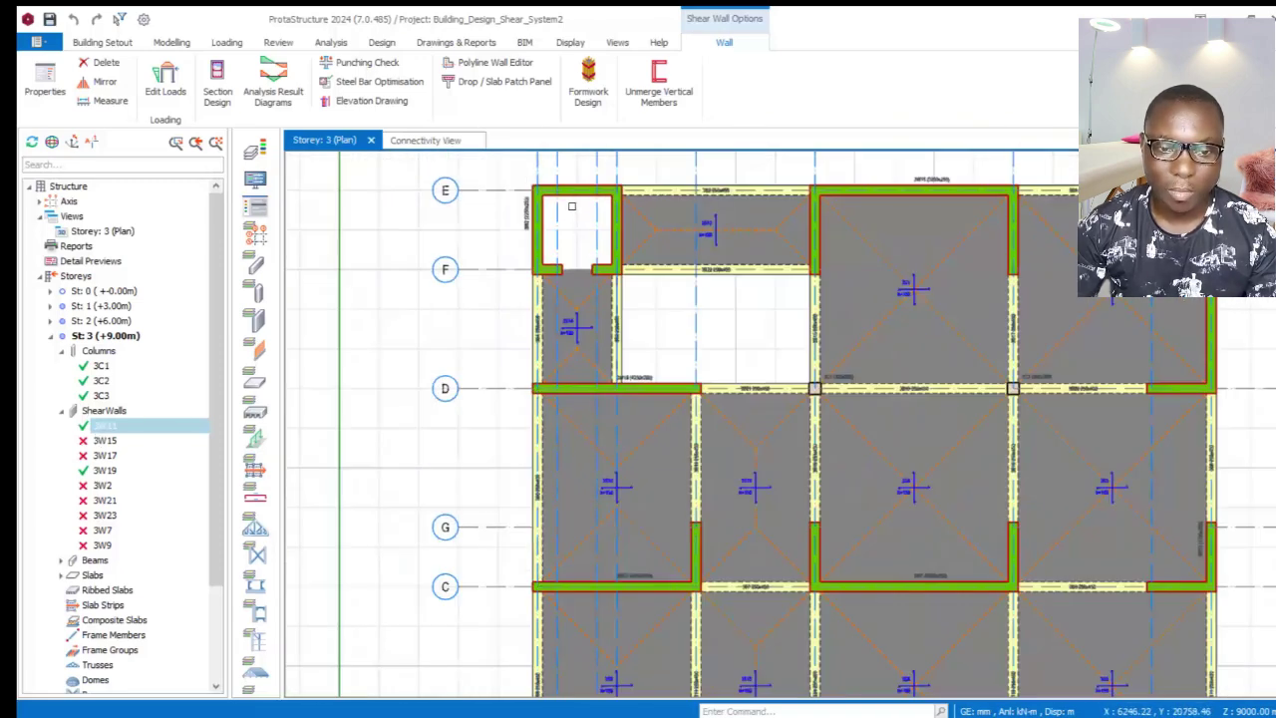
# Step: Open the Section Design window for shear wall 3W2 from its right-click menu
pyautogui.click(592, 289)
pyautogui.scroll(1, 583, 245)
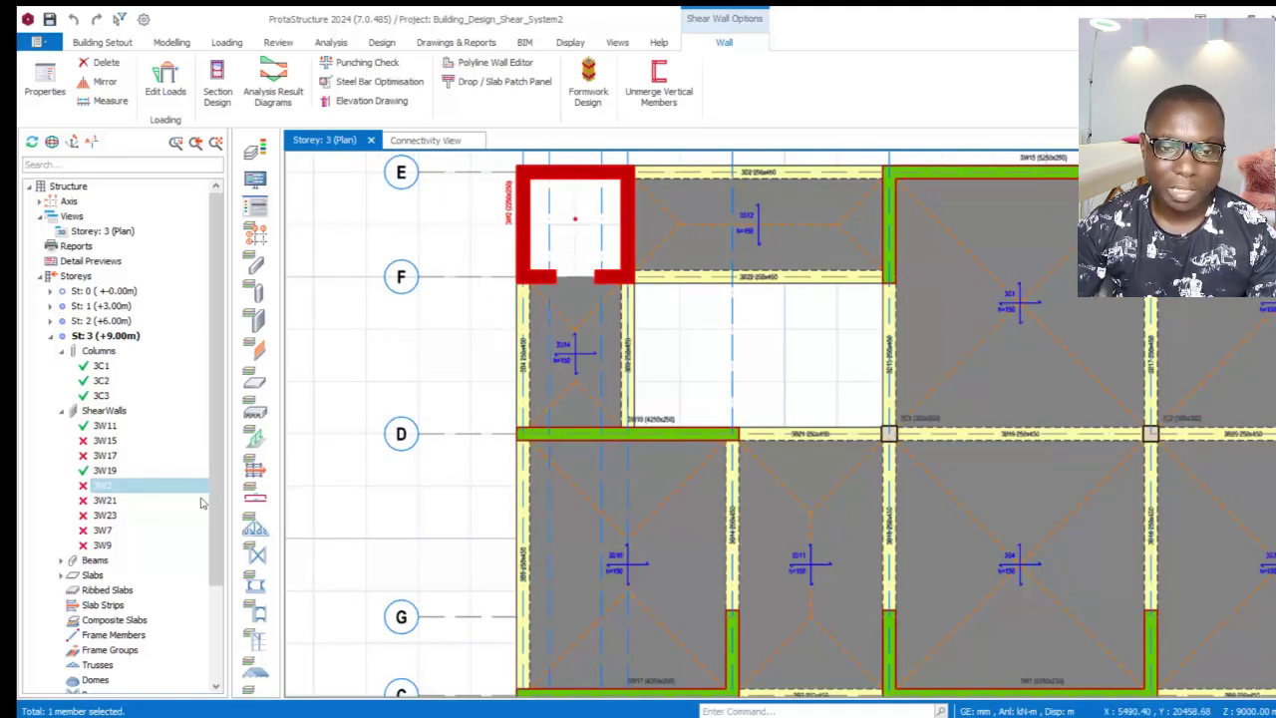
pyautogui.rightClick(542, 199)
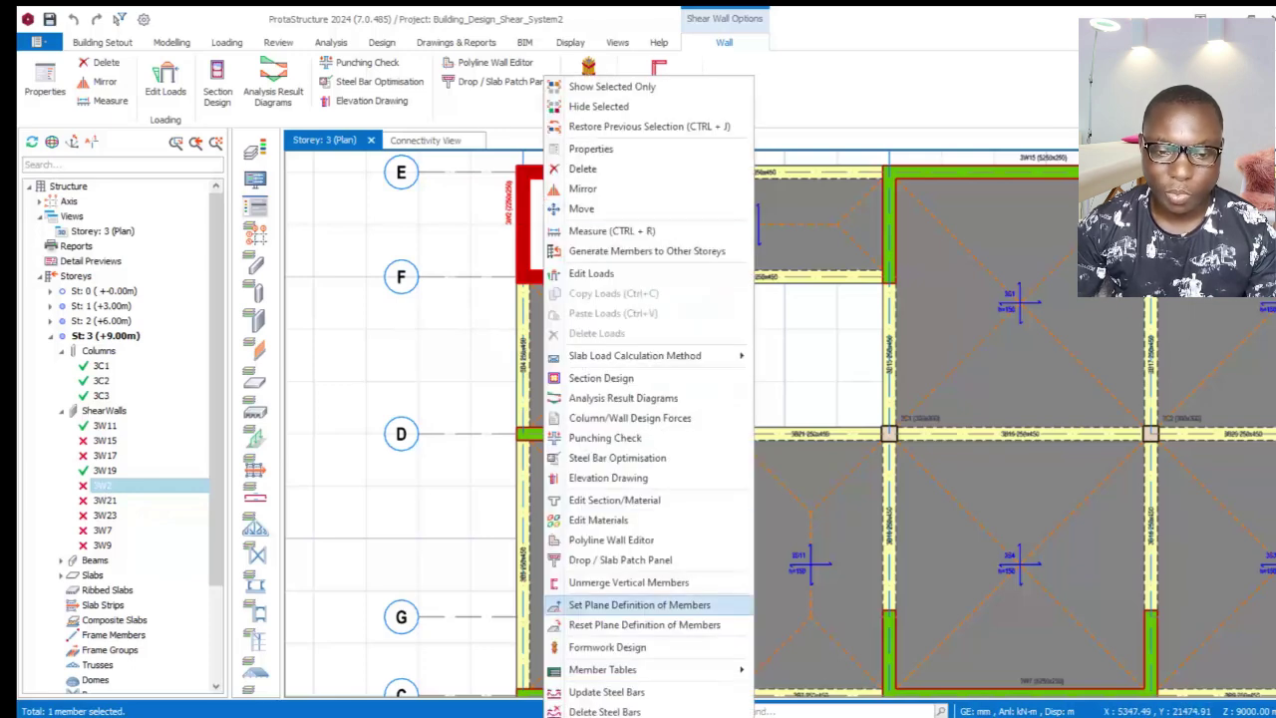
pyautogui.click(587, 389)
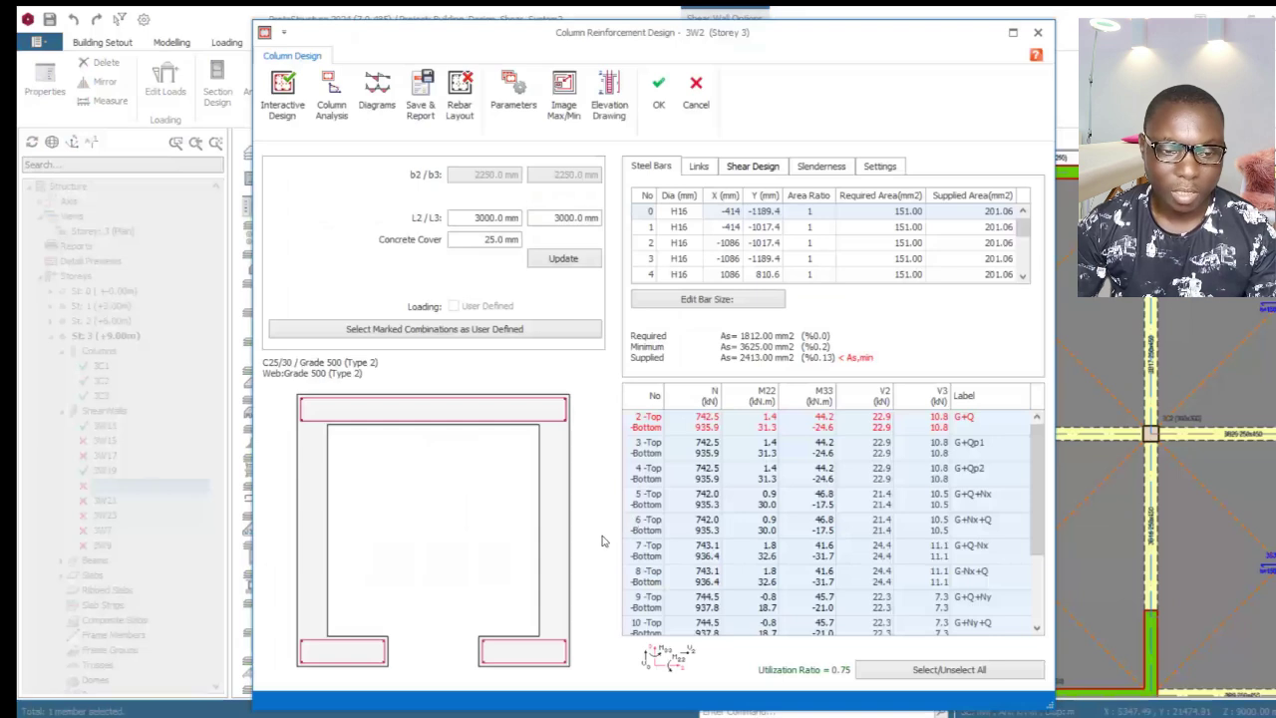
# Step: Add 12 mm automatic containment bars to wall 3W2 and redesign it to pass with 86H10
pyautogui.click(305, 114)
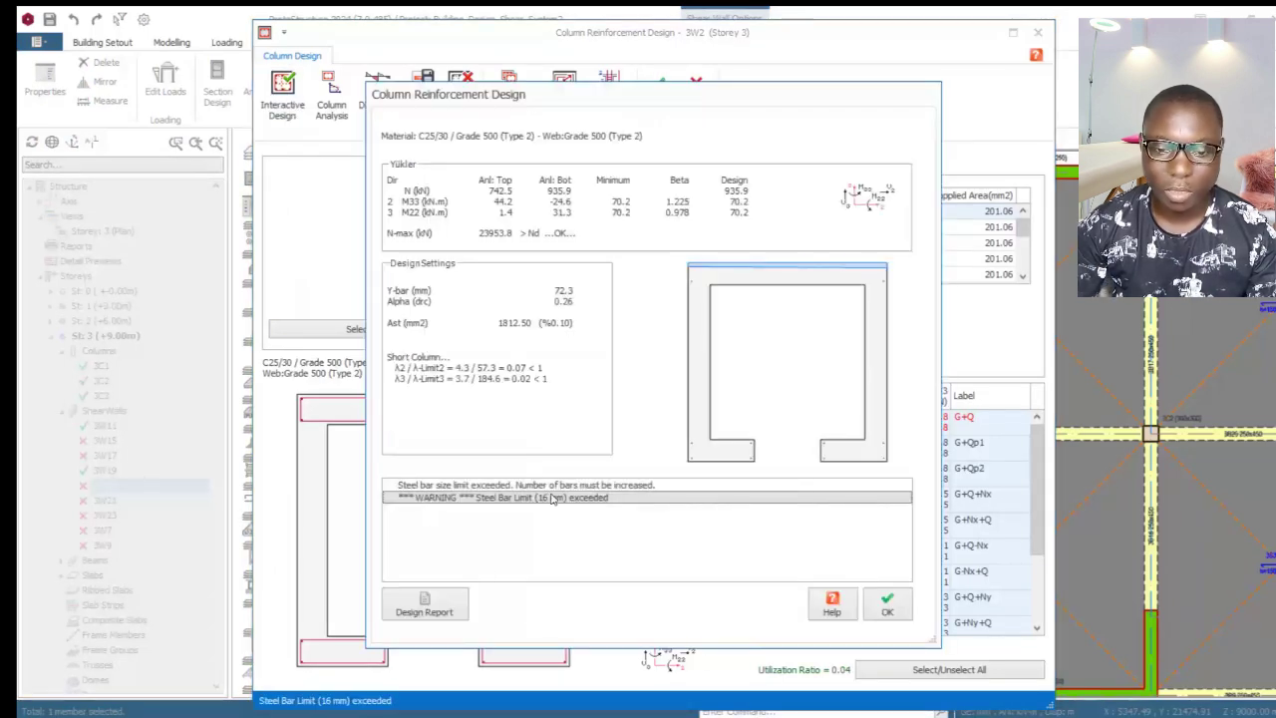
pyautogui.click(887, 605)
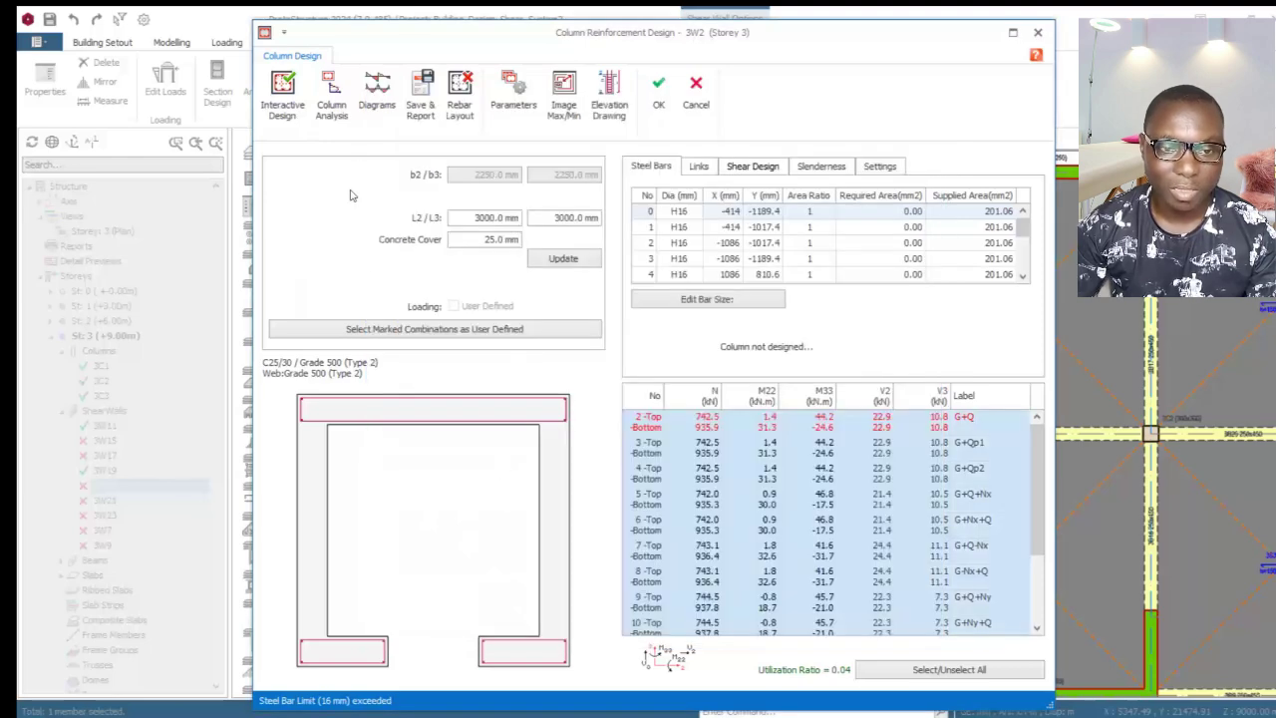
pyautogui.click(462, 107)
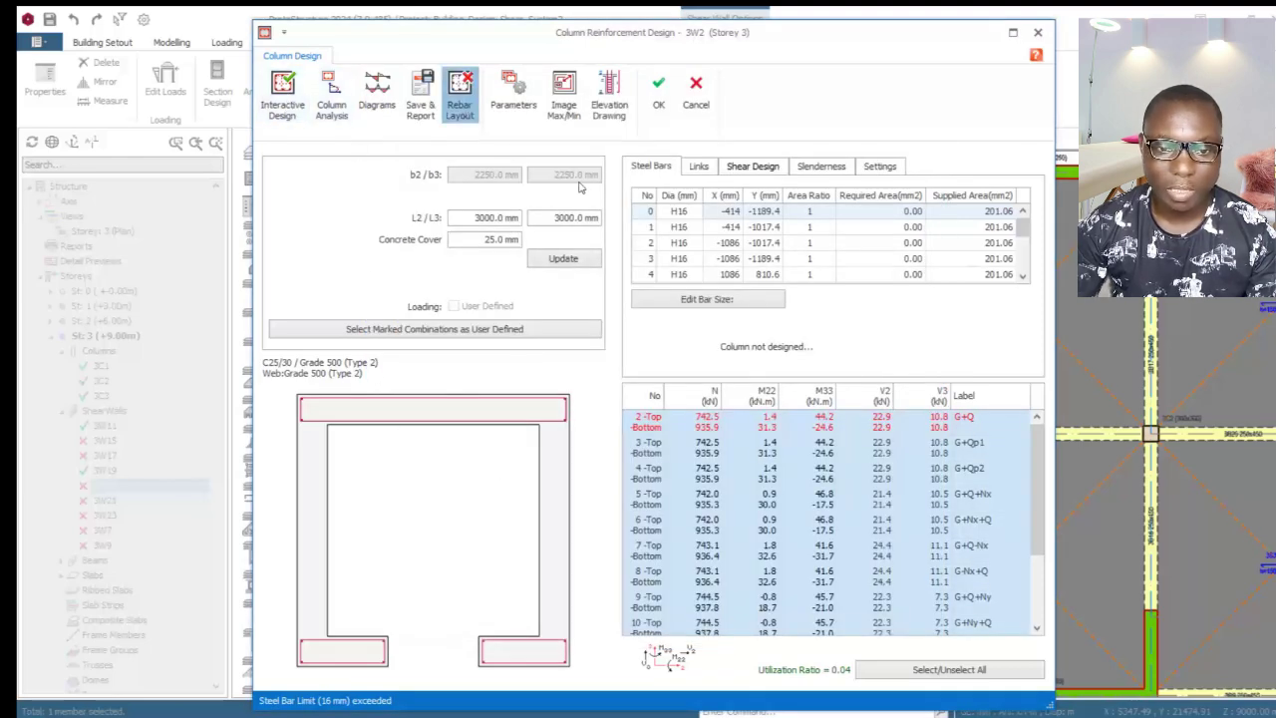
pyautogui.click(597, 205)
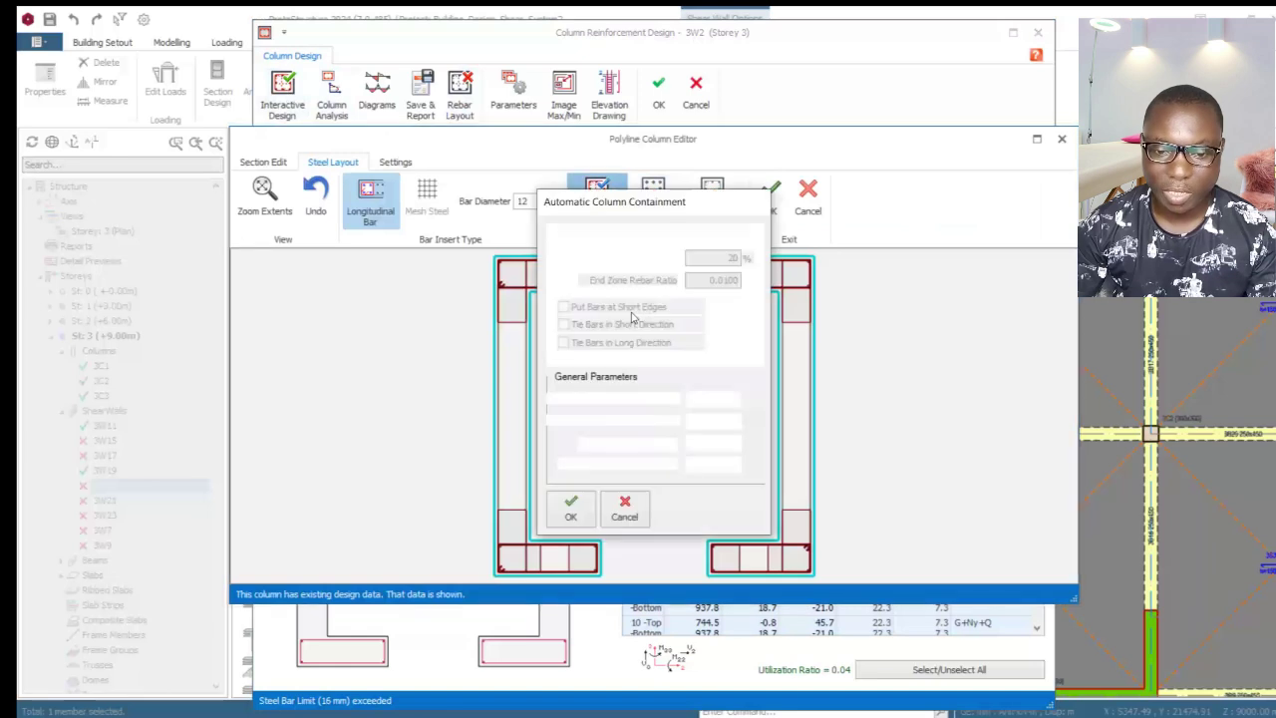
pyautogui.click(571, 511)
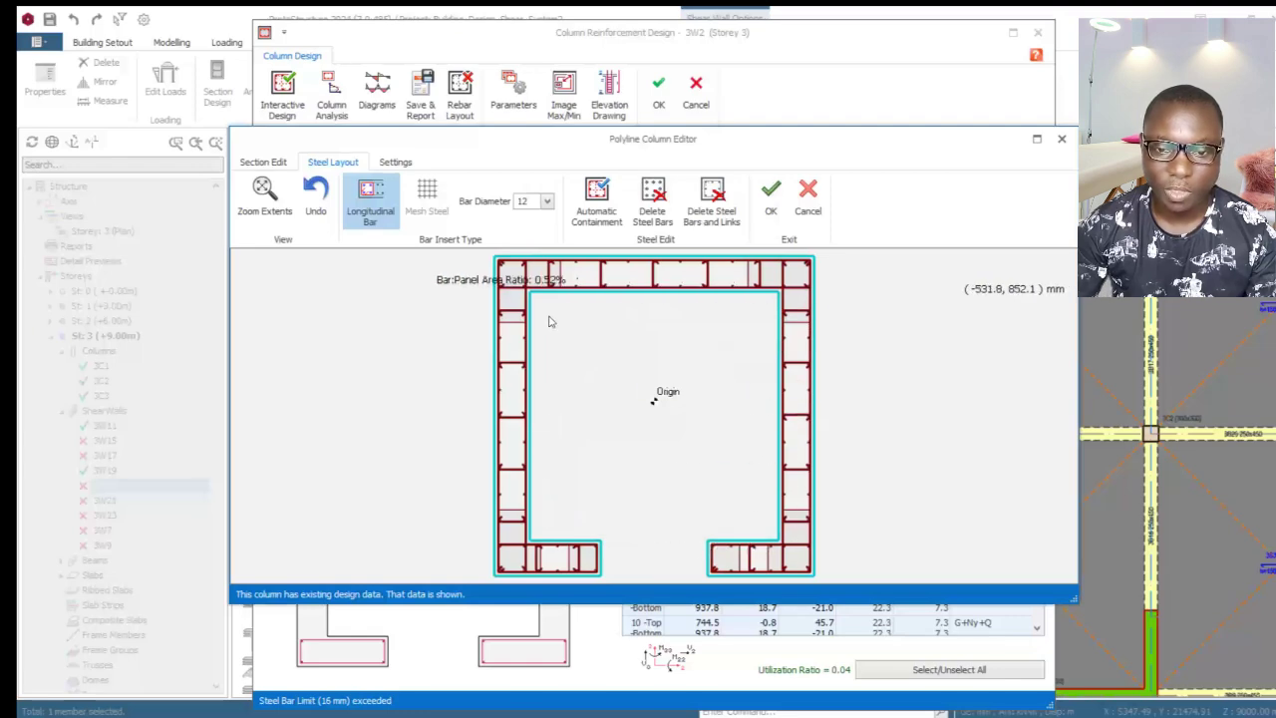
pyautogui.click(773, 200)
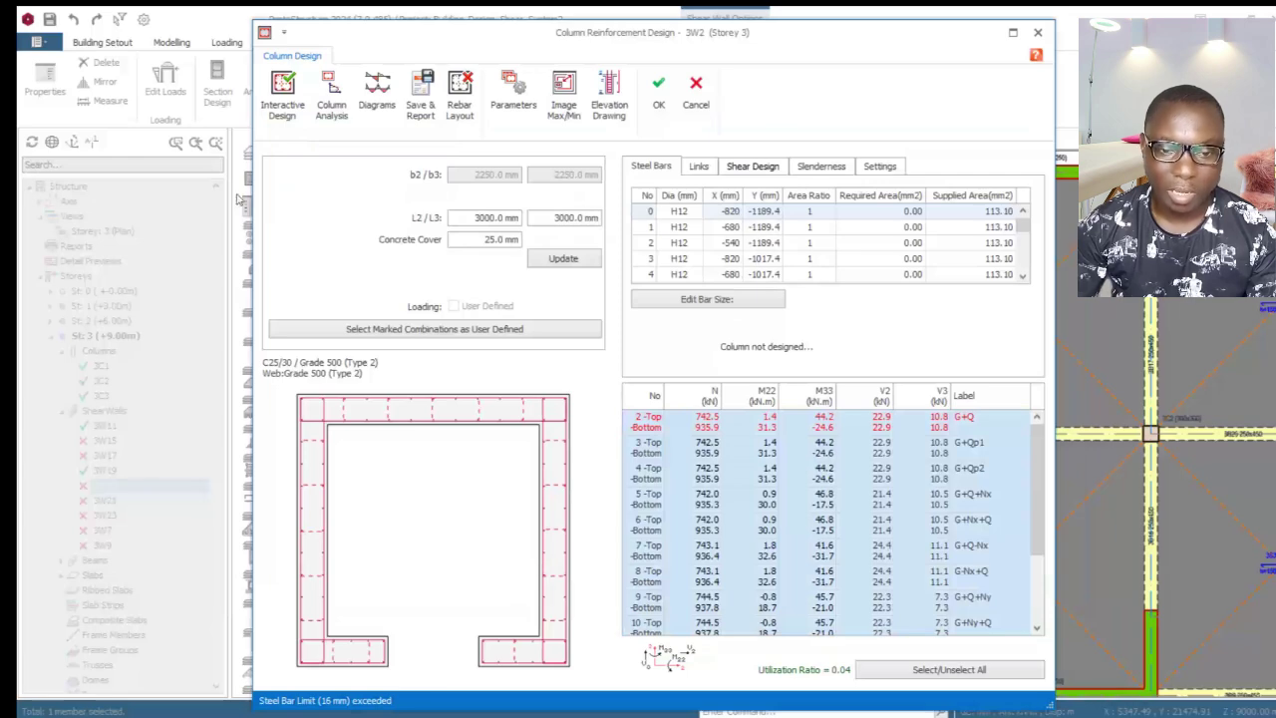
pyautogui.click(285, 108)
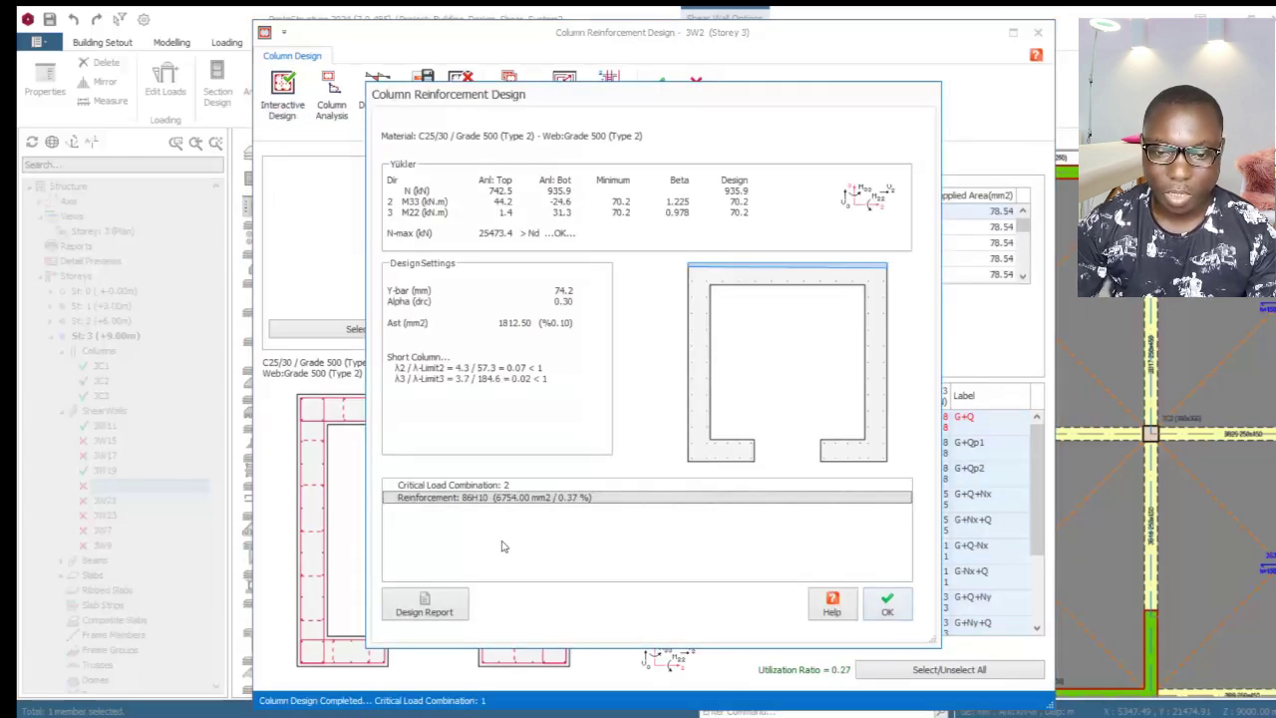
pyautogui.click(886, 604)
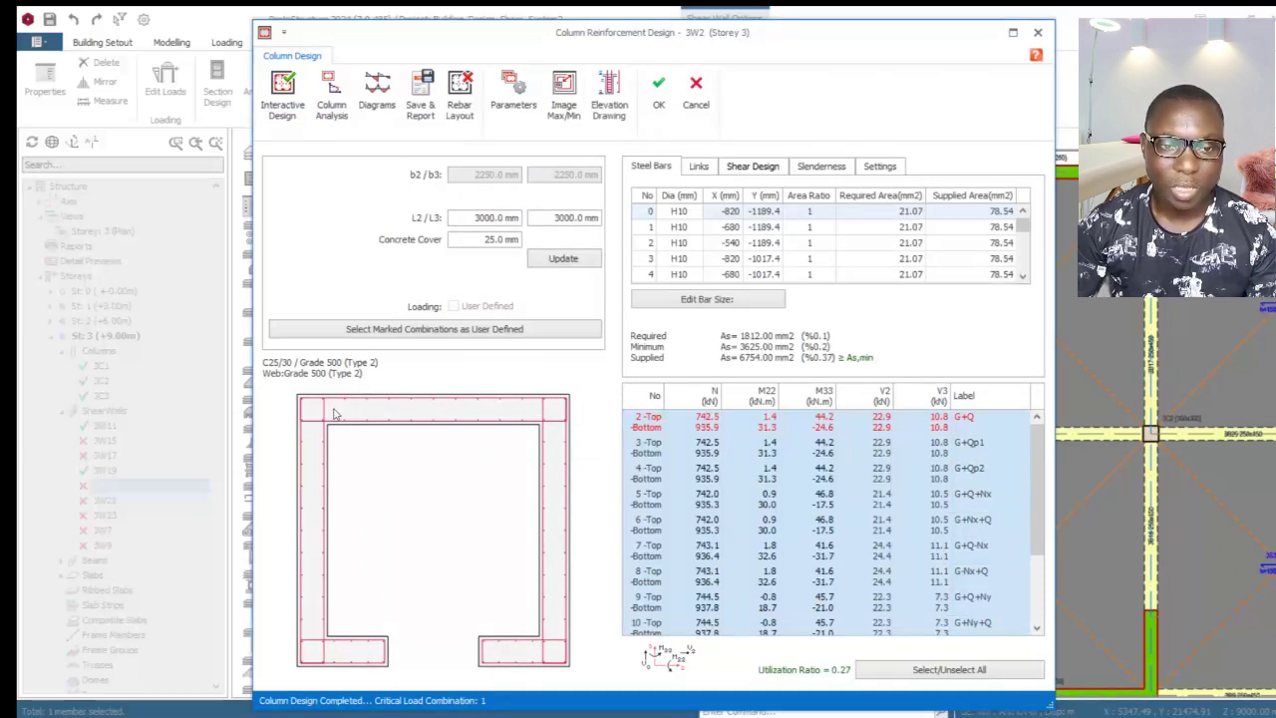
# Step: Regenerate 3W2's containment with 10% head zones, short-edge bars and ties both ways
pyautogui.click(459, 96)
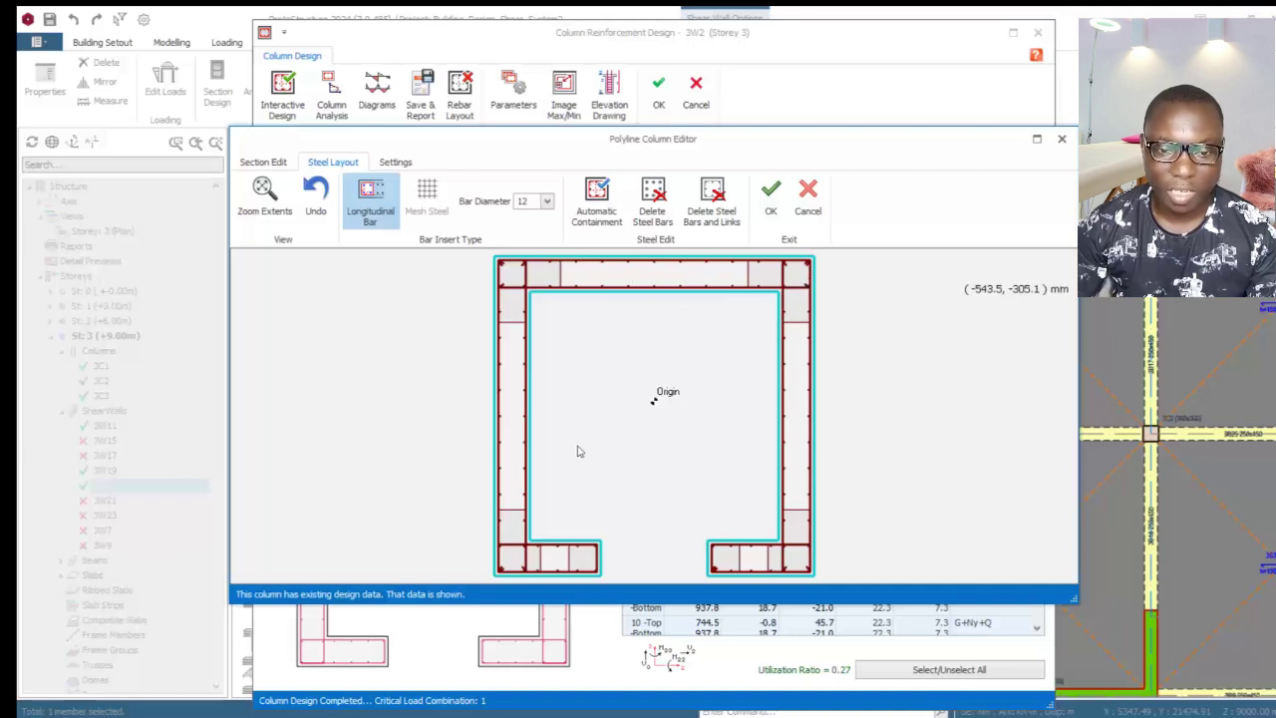
pyautogui.click(613, 206)
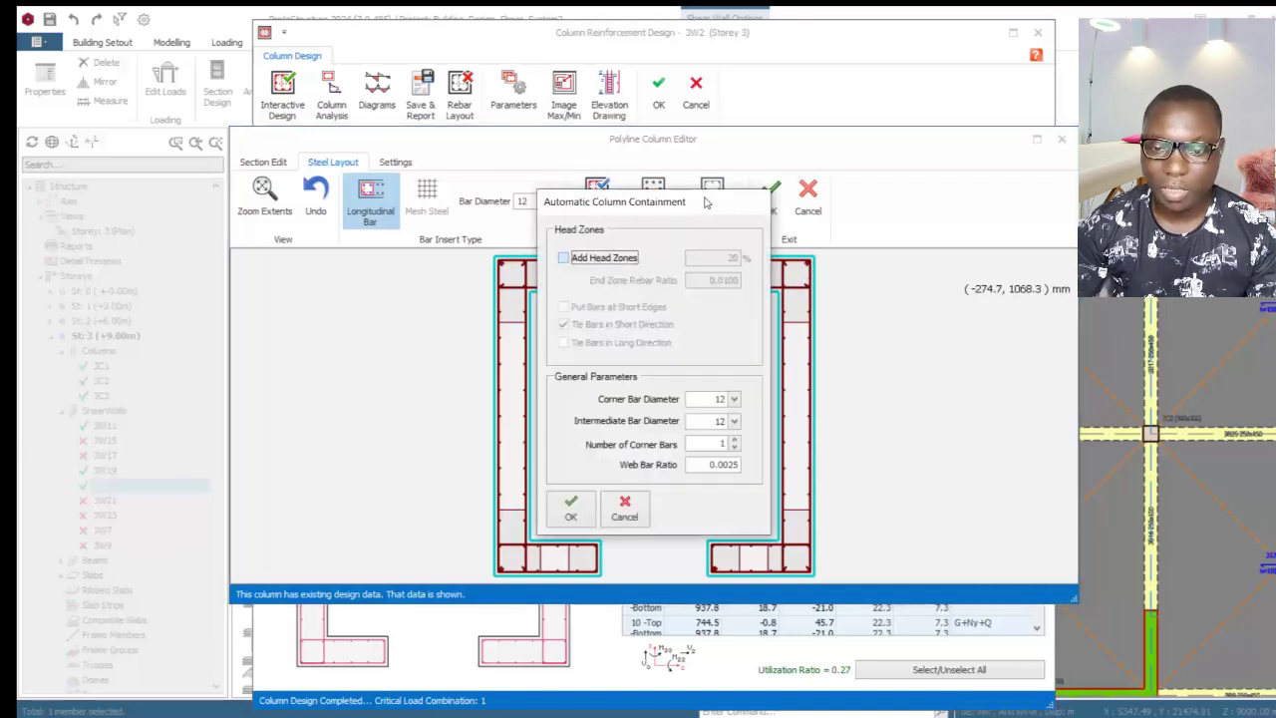
pyautogui.moveTo(705, 202); pyautogui.dragTo(992, 167)
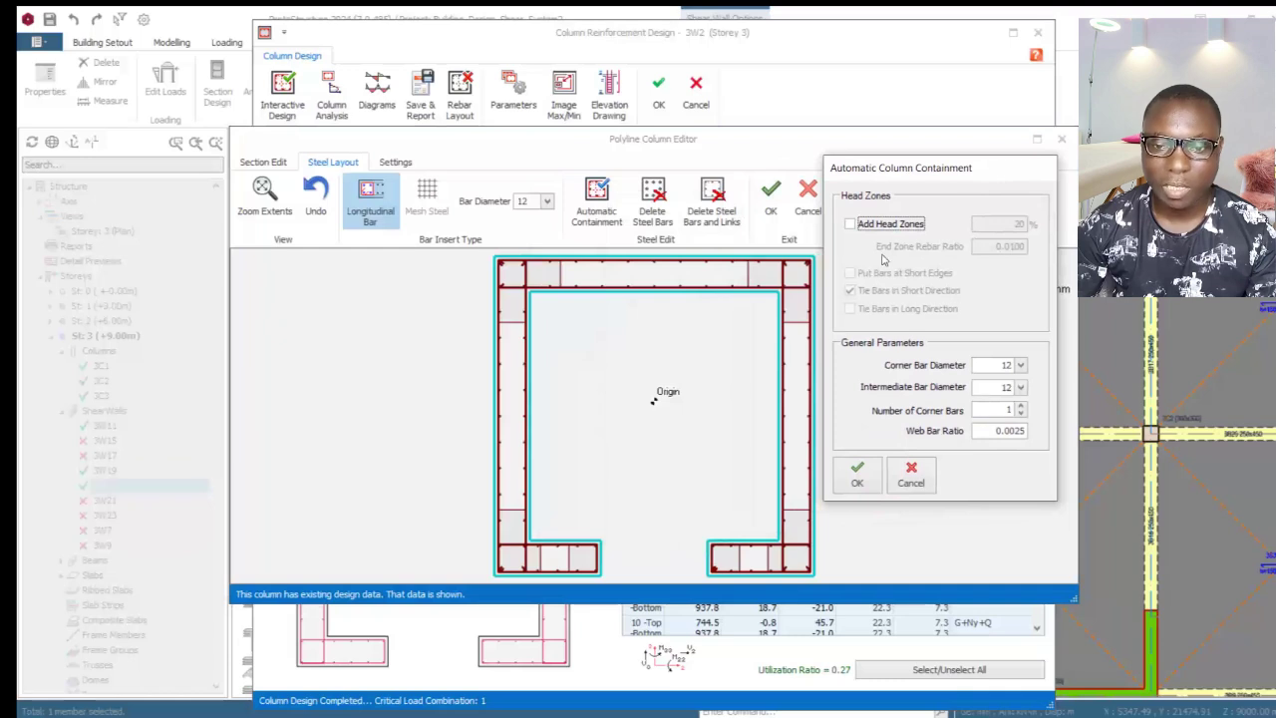
pyautogui.click(850, 224)
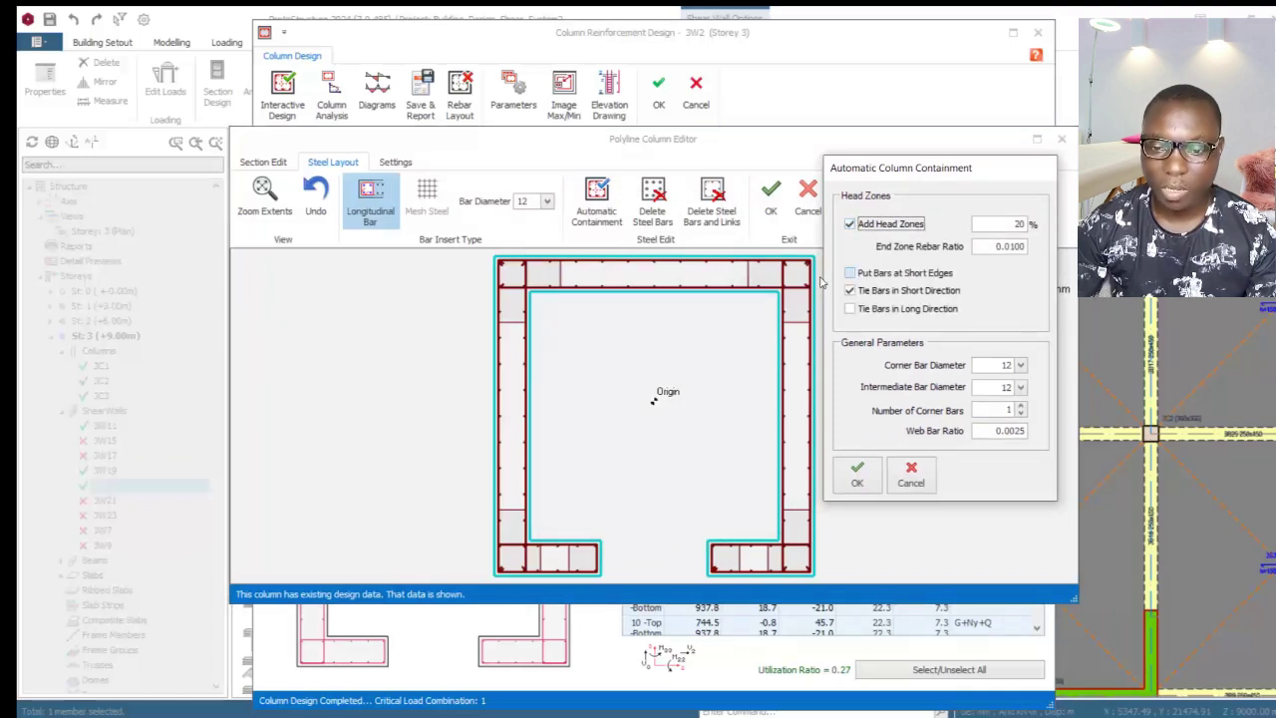
pyautogui.click(852, 311)
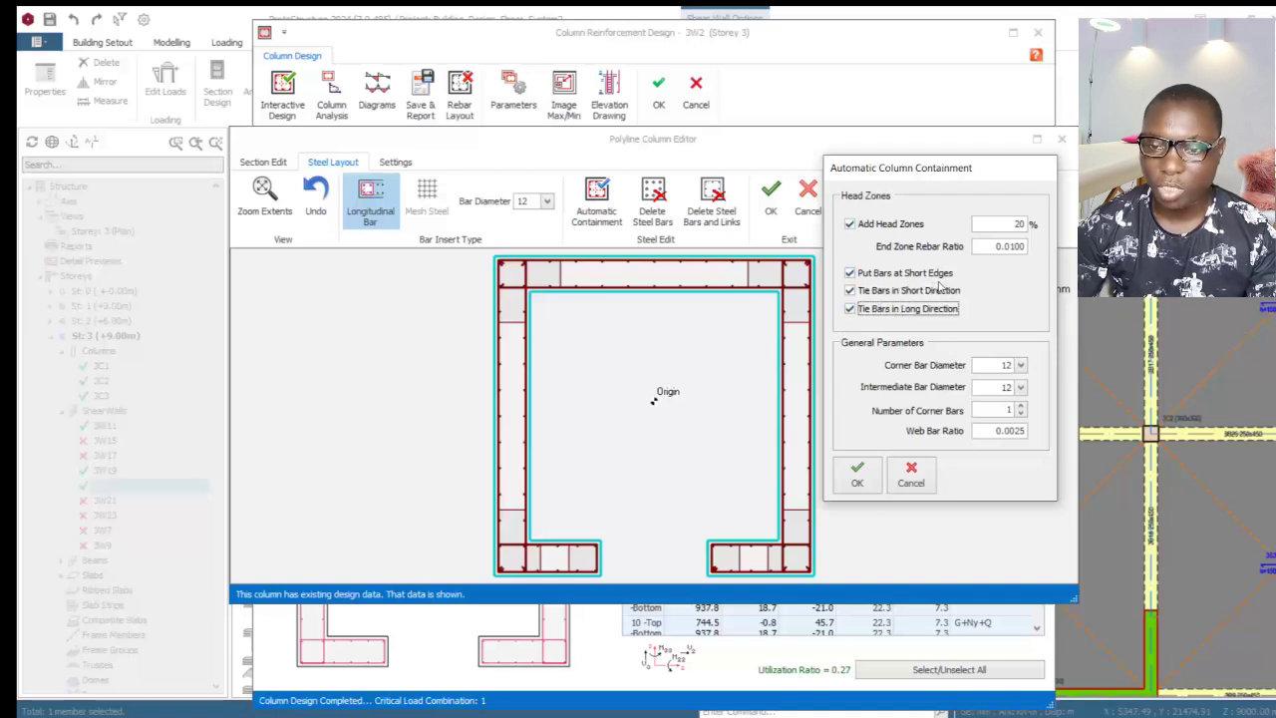
pyautogui.doubleClick(1017, 223)
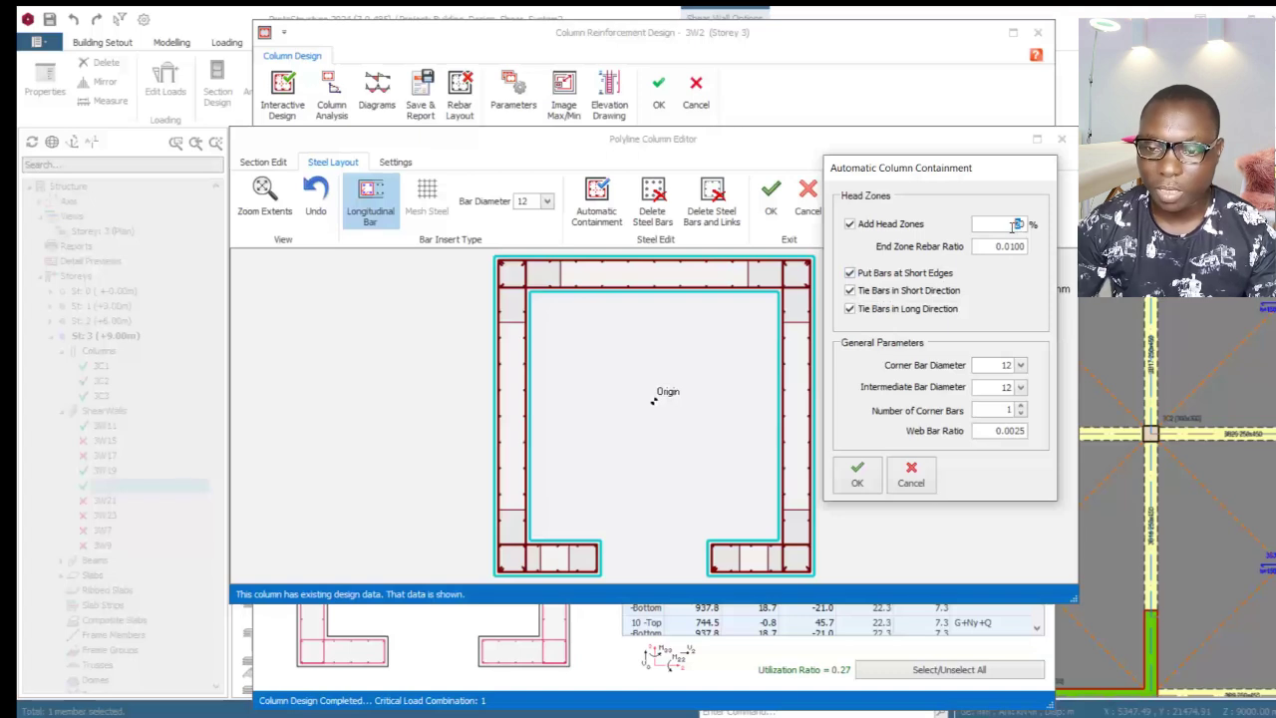
pyautogui.write('10')
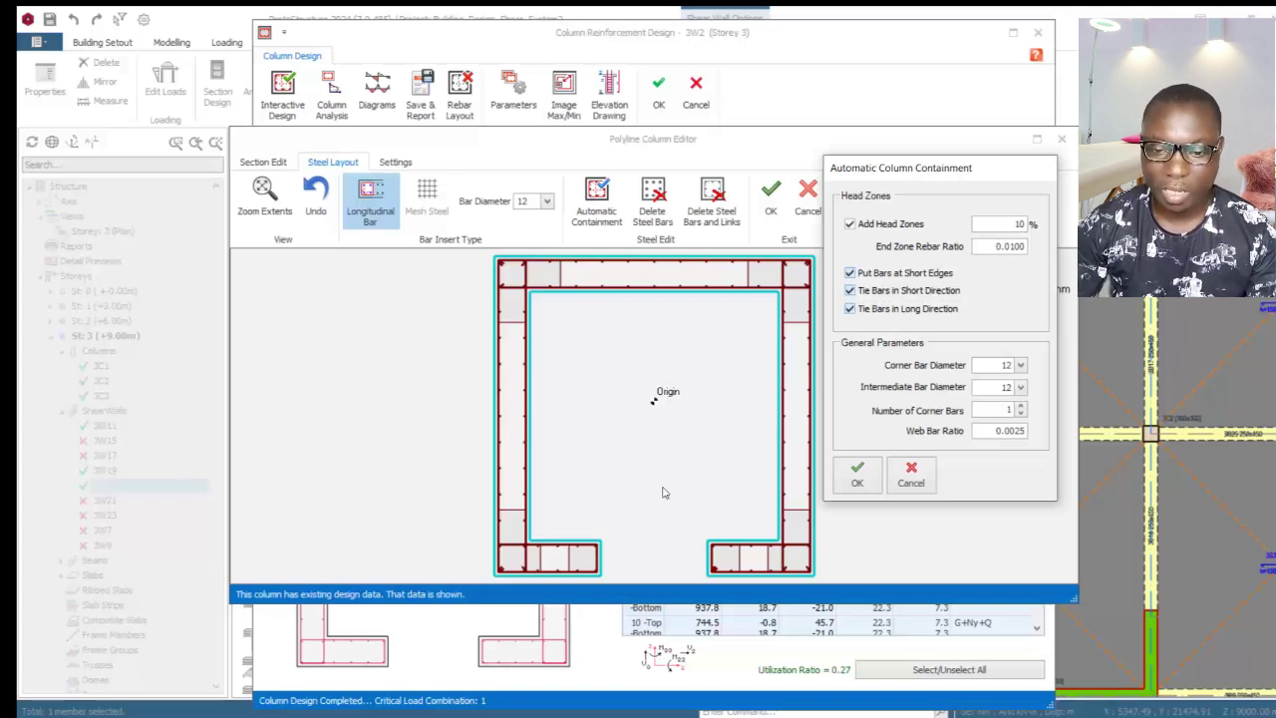
pyautogui.click(863, 485)
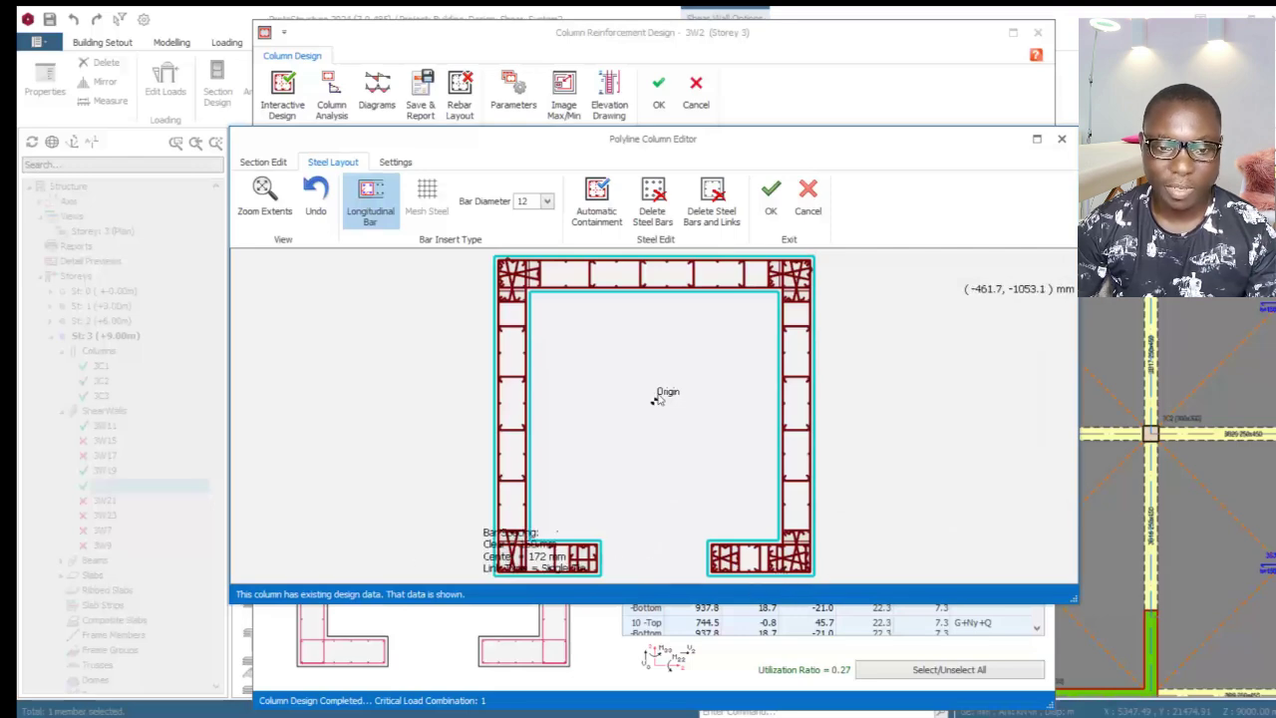
pyautogui.click(775, 212)
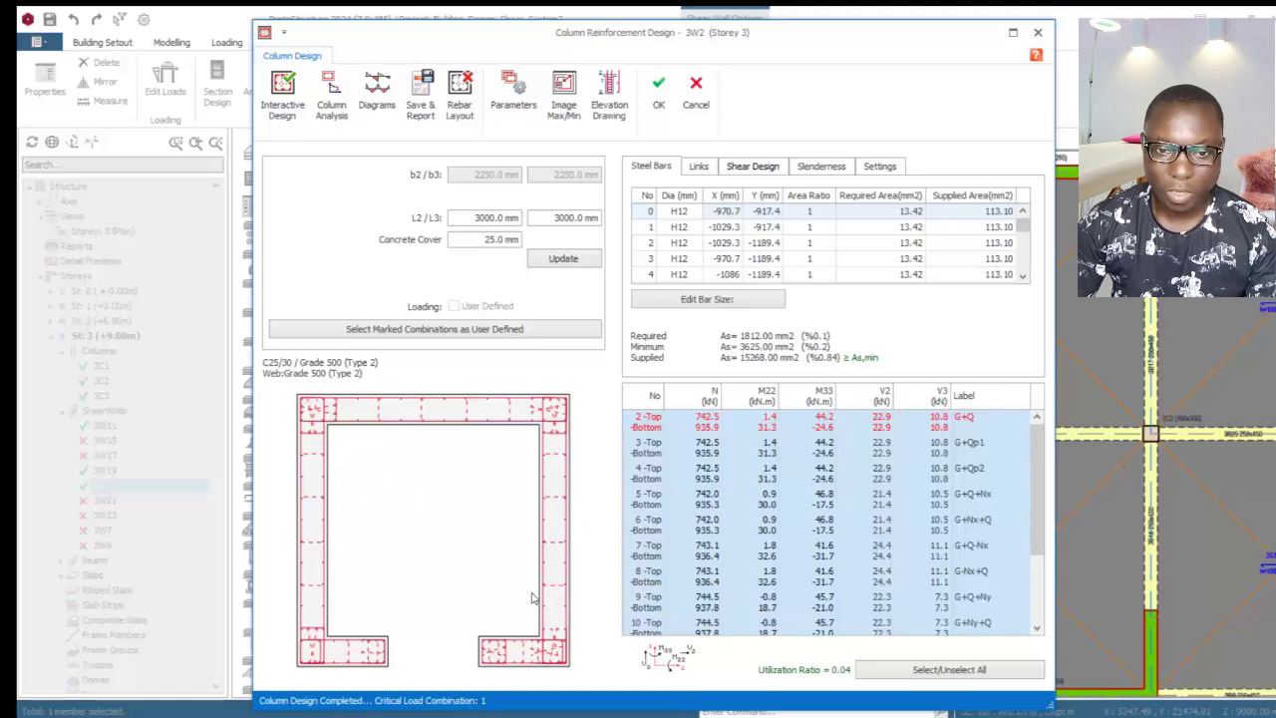
# Step: Finish wall 3W2's passing design and return to the storey 3 plan
pyautogui.click(658, 89)
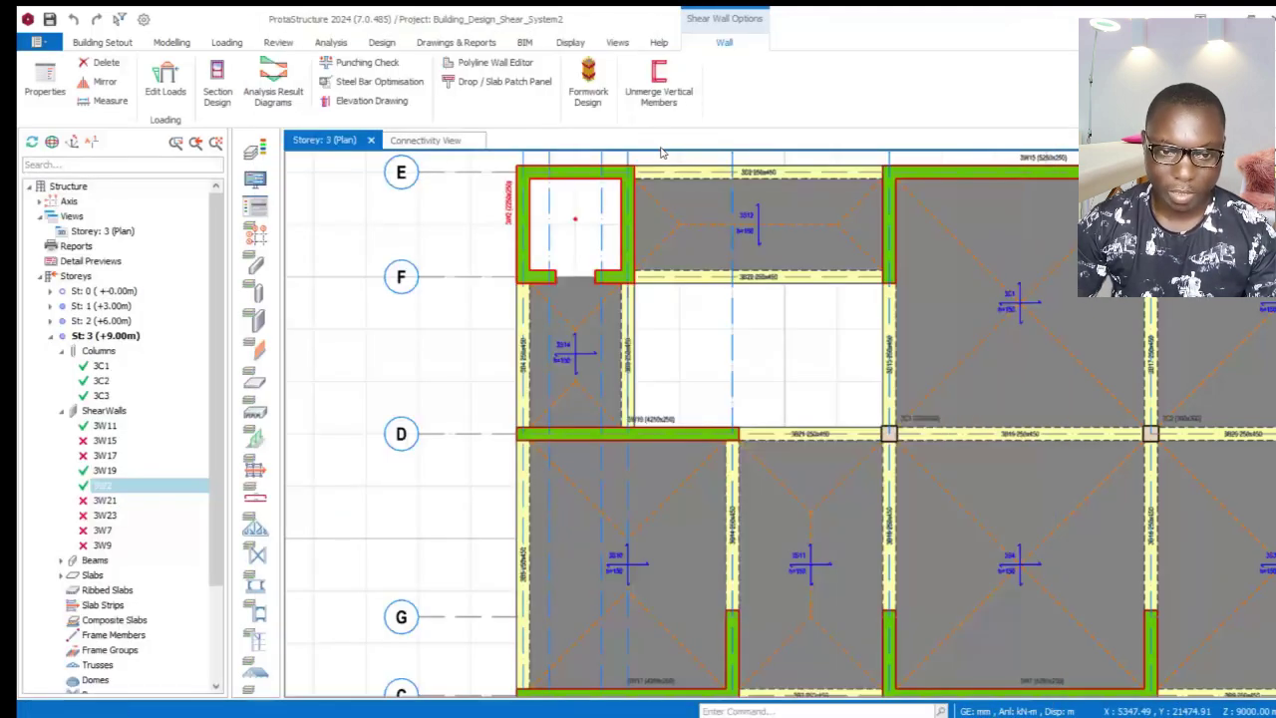
pyautogui.scroll(-4, 526, 284)
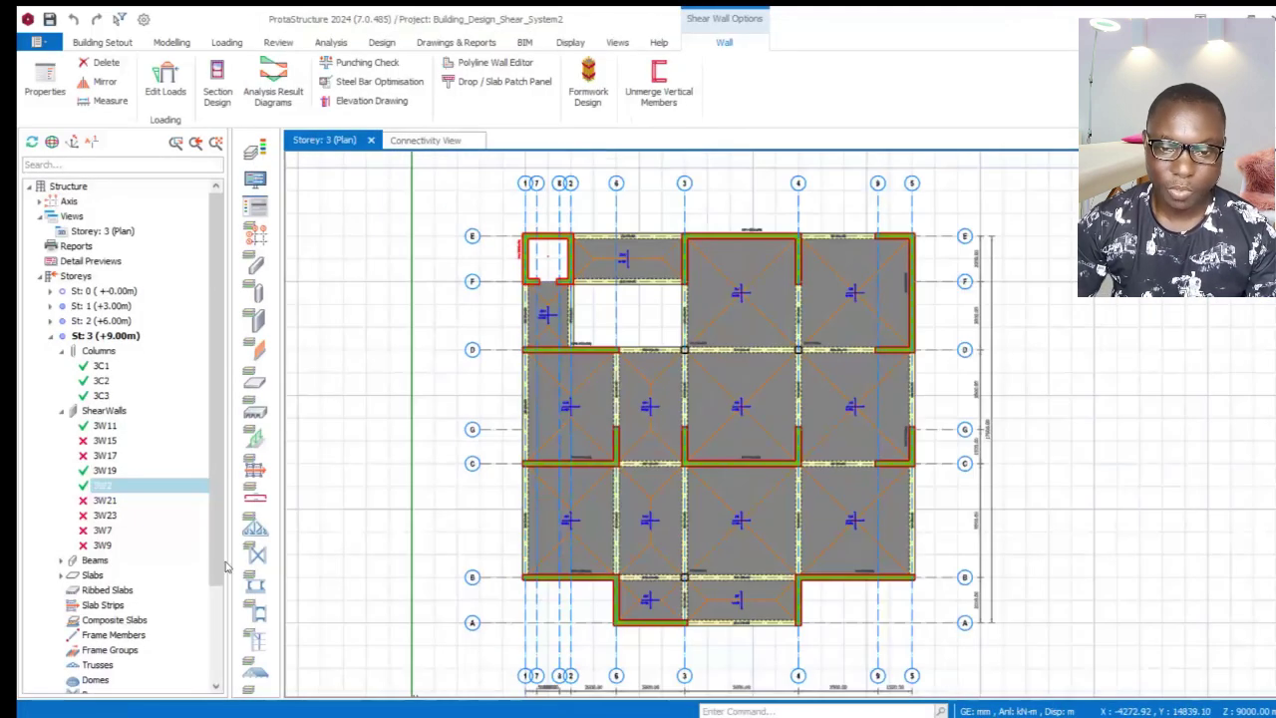
pyautogui.click(257, 490)
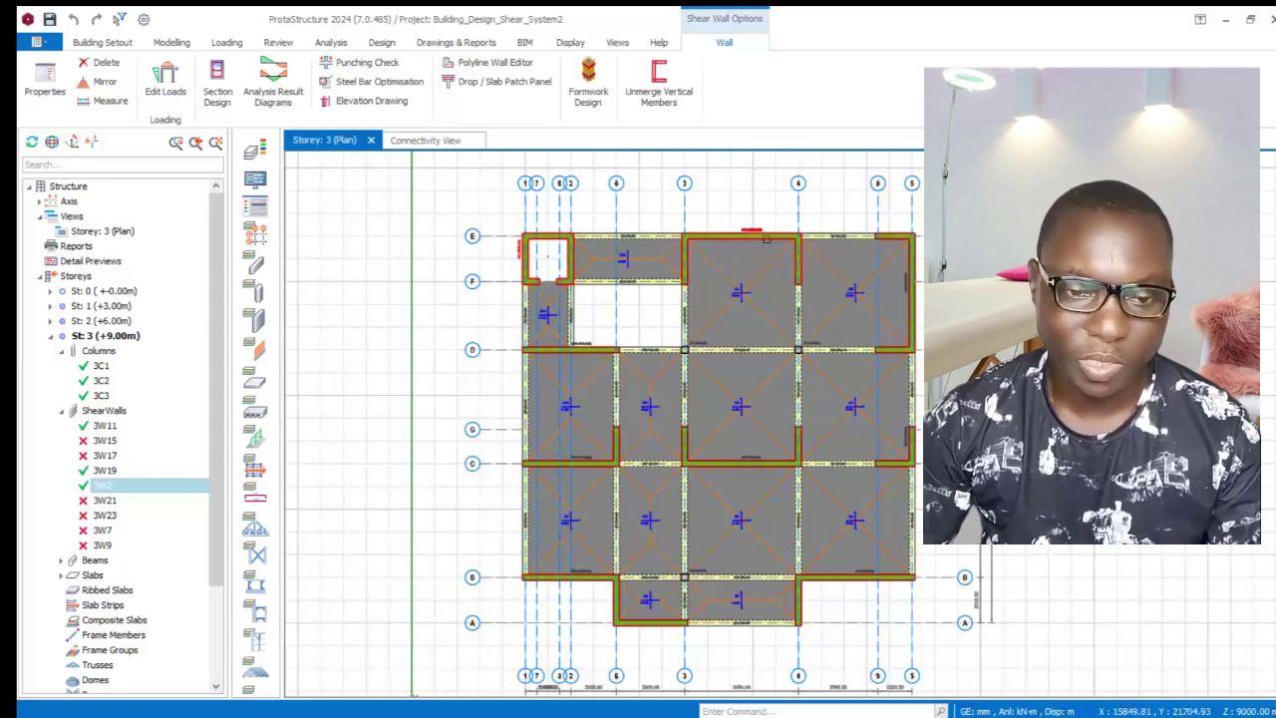
pyautogui.scroll(1, 549, 264)
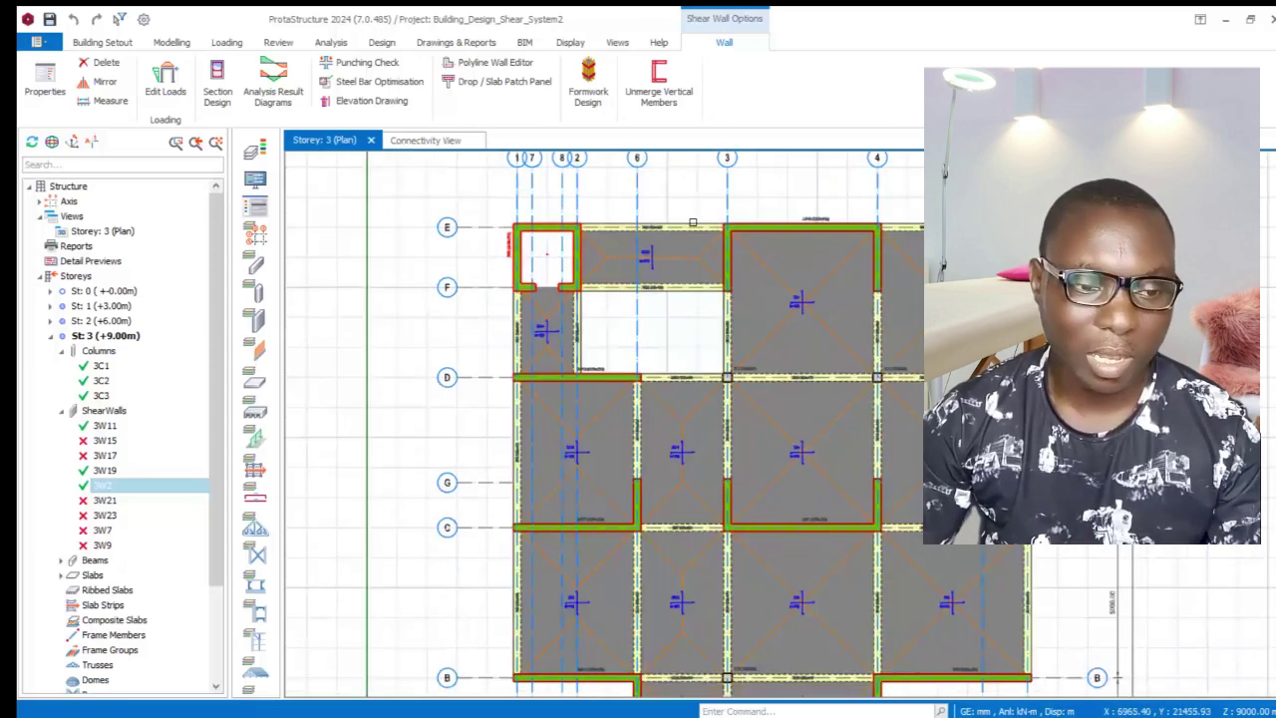
# Step: Switch storey 3 to a 3D view and orbit the whole building model
pyautogui.doubleClick(108, 237)
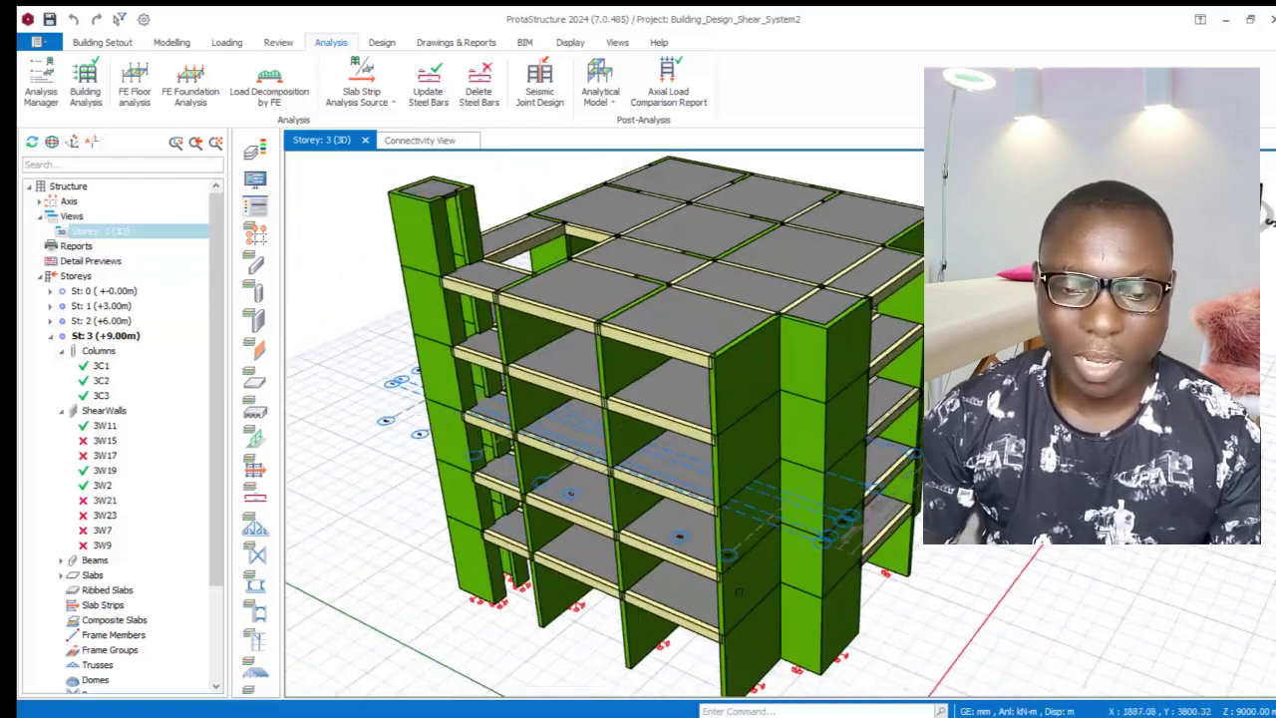
pyautogui.moveTo(738, 592)
pyautogui.mouseDown(button='middle')
pyautogui.moveTo(646, 570)
pyautogui.moveTo(721, 590)
pyautogui.moveTo(837, 586)
pyautogui.moveTo(845, 607)
pyautogui.moveTo(788, 618)
pyautogui.moveTo(779, 604)
pyautogui.mouseUp(button='middle')
pyautogui.scroll(-2, 825, 615)
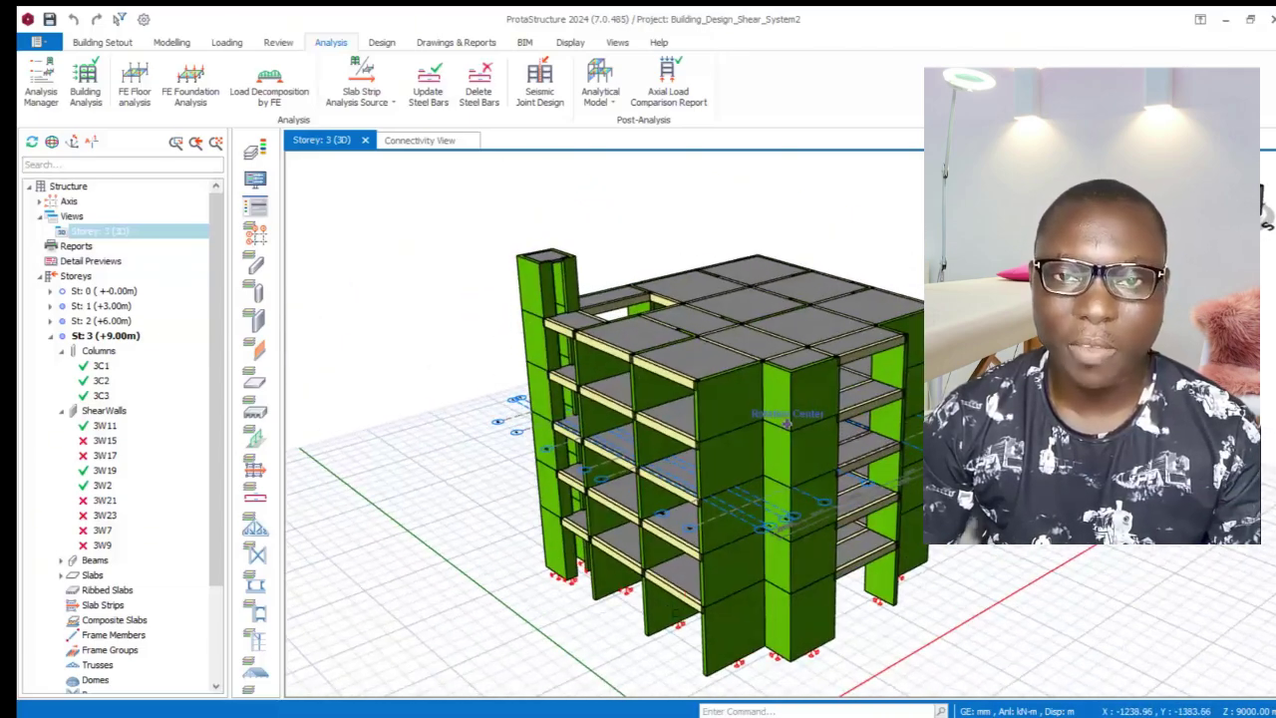